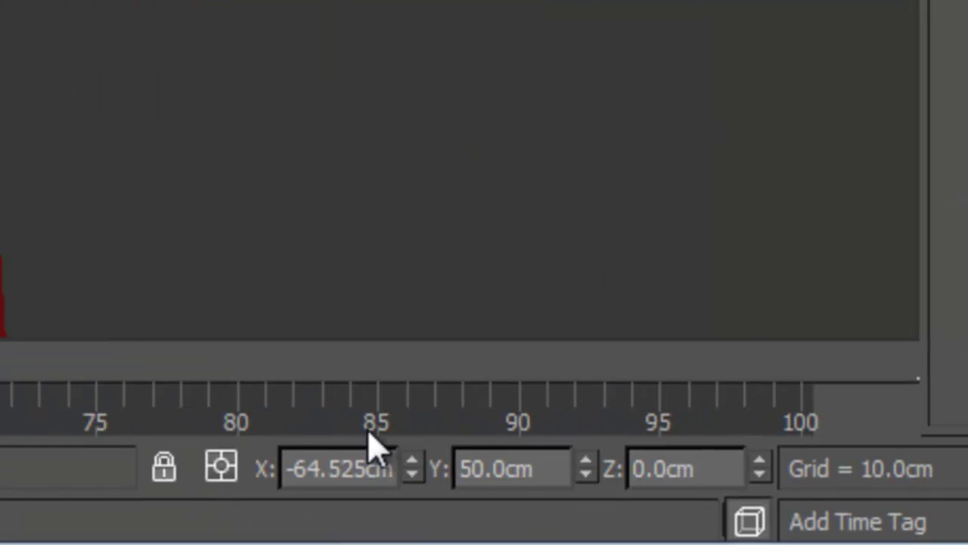
# - Reset the red box's X and Y position to 0 cm and enlarge the Perspective viewport
pyautogui.rightClick(413, 470)
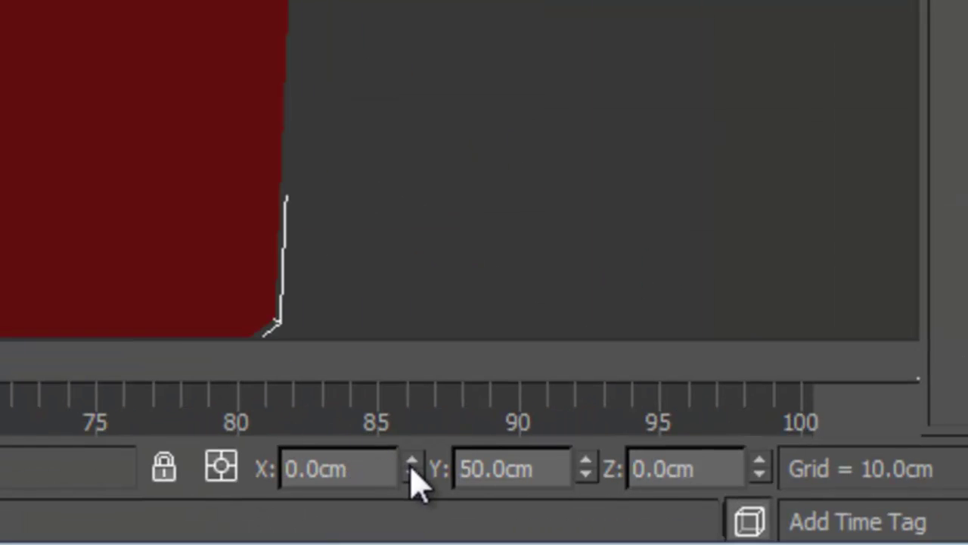
pyautogui.rightClick(587, 469)
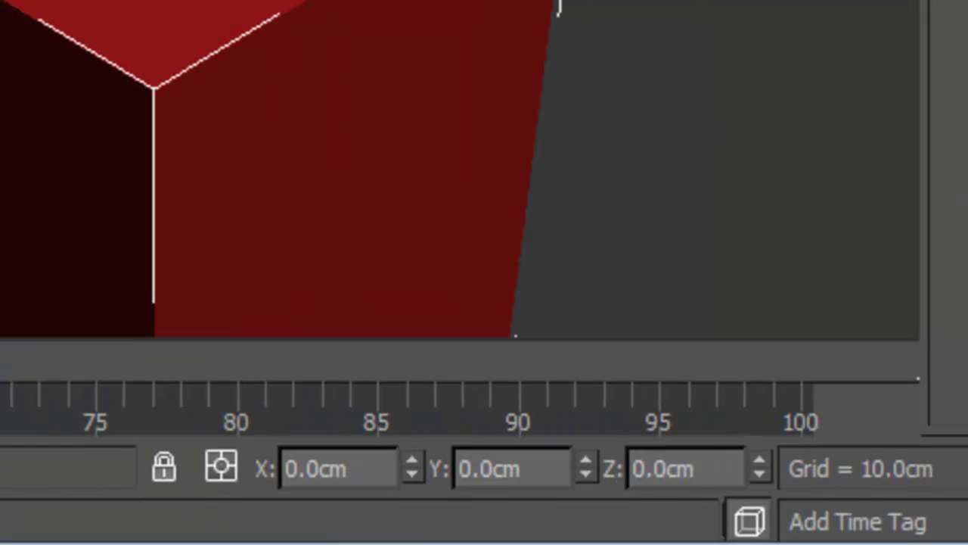
pyautogui.click(726, 167)
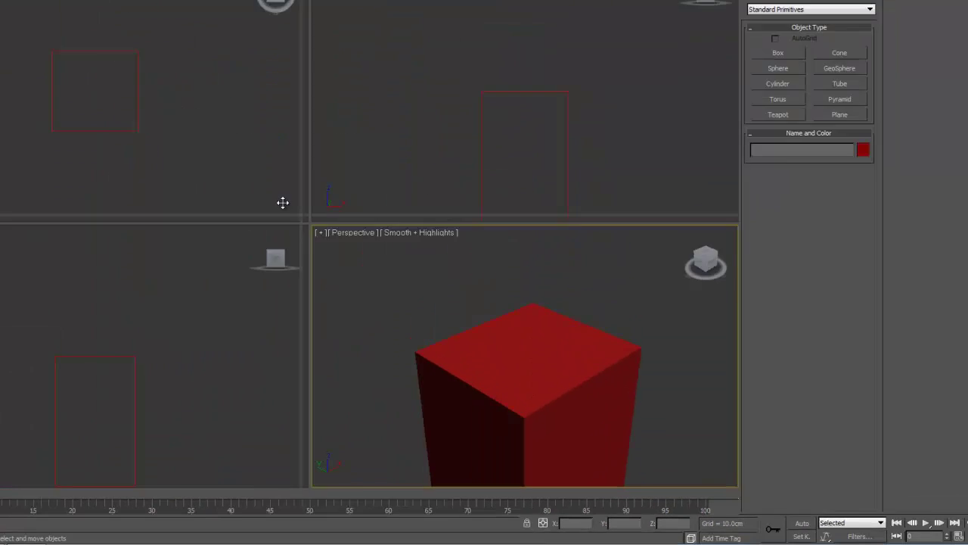
pyautogui.moveTo(283, 202); pyautogui.dragTo(12, 61)
# - Set the red box's length to 23 cm, width to 23 cm and height to 60 cm
pyautogui.click(372, 298)
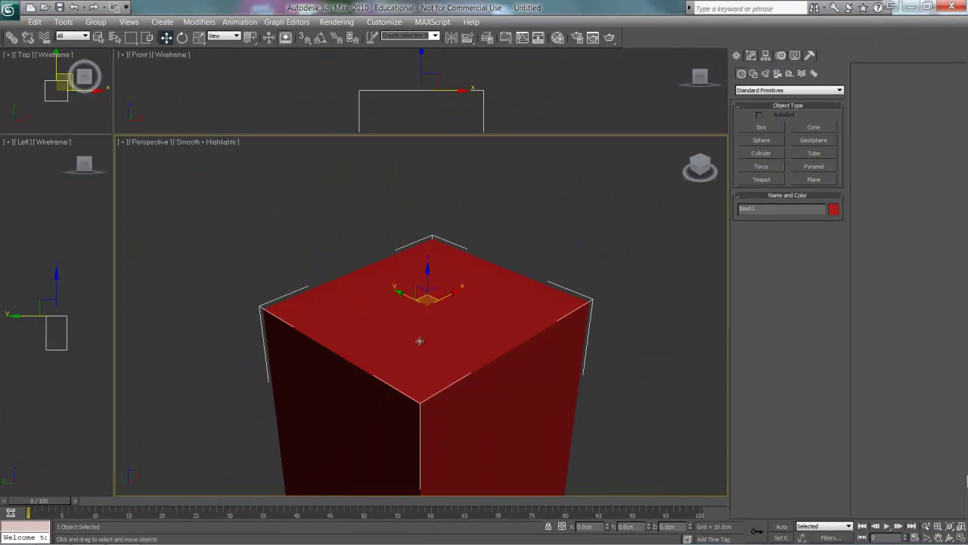
pyautogui.scroll(-6, 371, 302)
pyautogui.scroll(2, 417, 341)
pyautogui.click(751, 56)
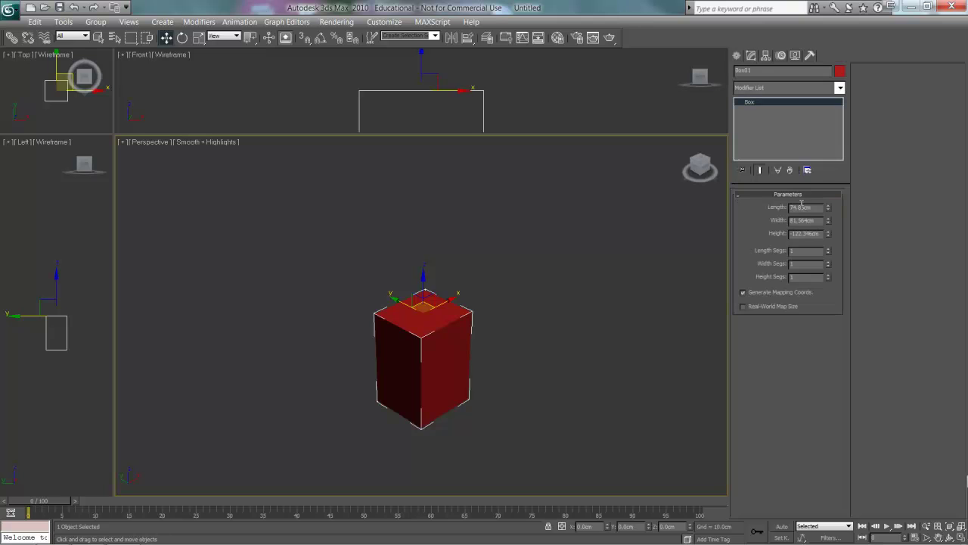
pyautogui.doubleClick(820, 208)
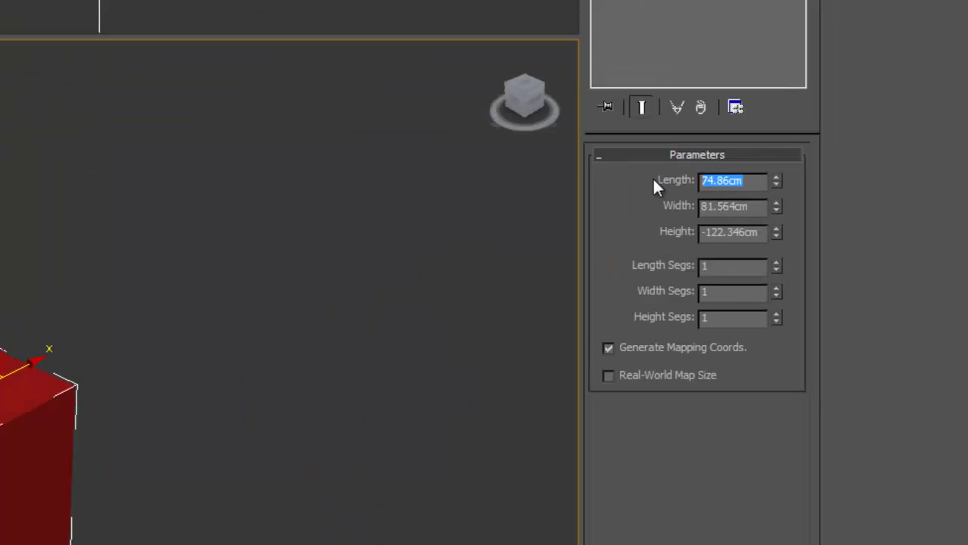
pyautogui.write('23')
pyautogui.press('Tab')
pyautogui.write('23')
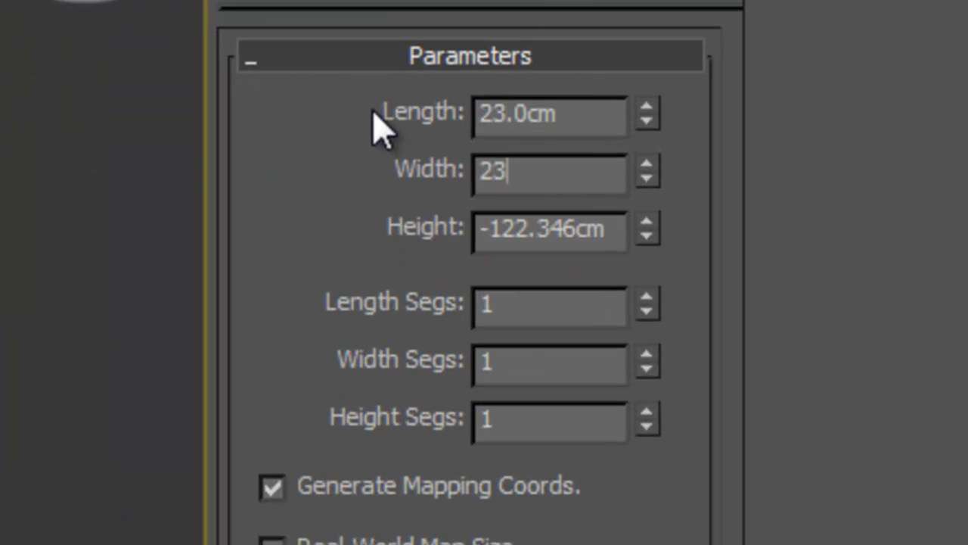
pyautogui.press('Tab')
pyautogui.write('60')
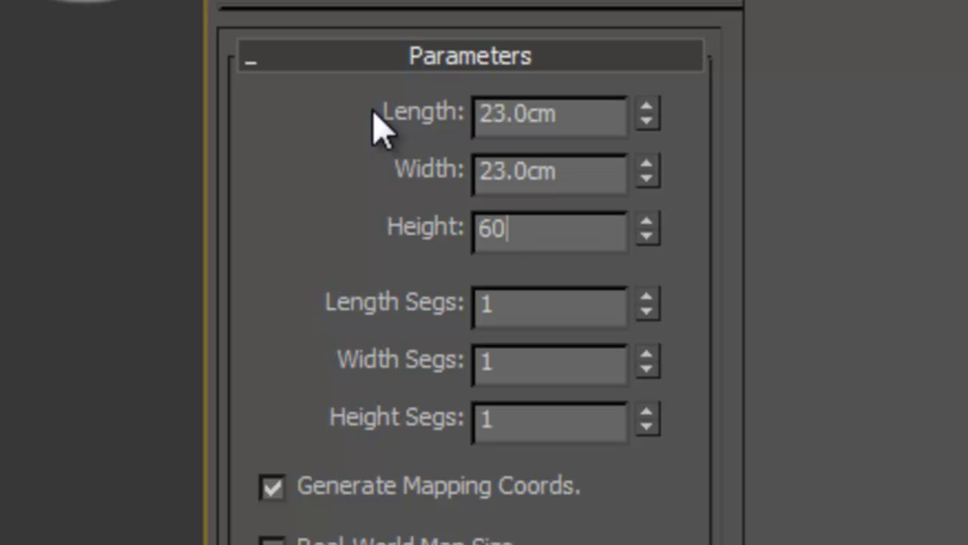
pyautogui.click(476, 386)
pyautogui.scroll(5, 441, 422)
pyautogui.moveTo(476, 387); pyautogui.dragTo(553, 266, button='middle')
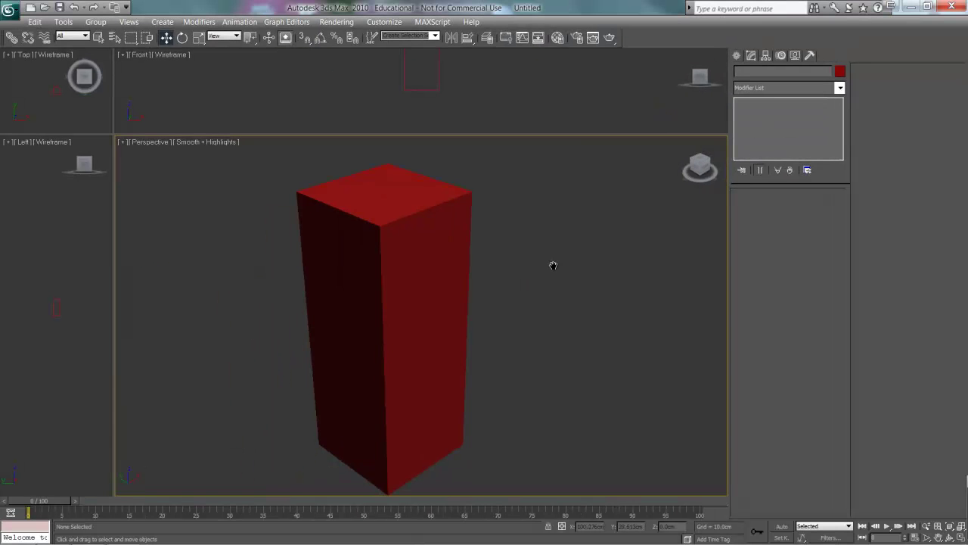
# - Convert the red box to an Editable Poly
pyautogui.click(424, 312)
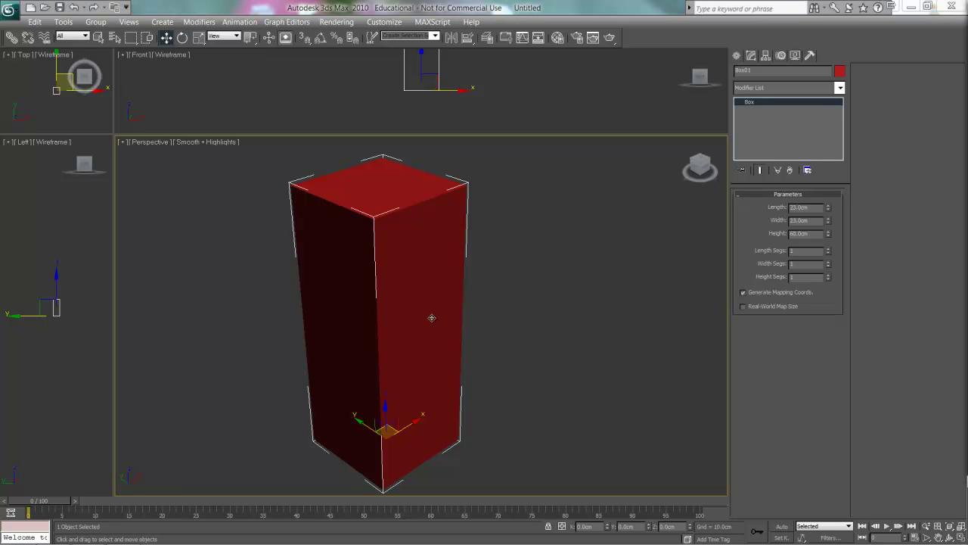
pyautogui.rightClick(388, 298)
pyautogui.moveTo(419, 412)
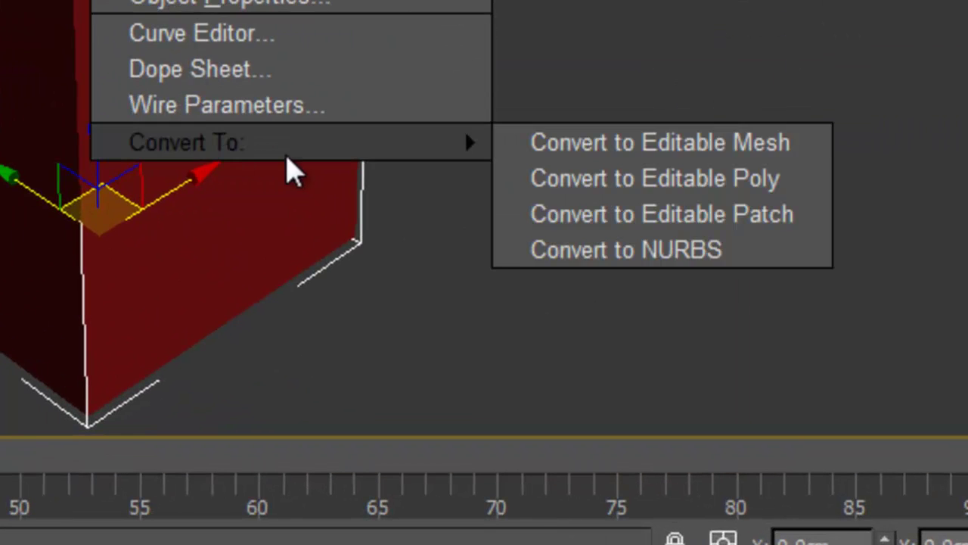
pyautogui.click(628, 178)
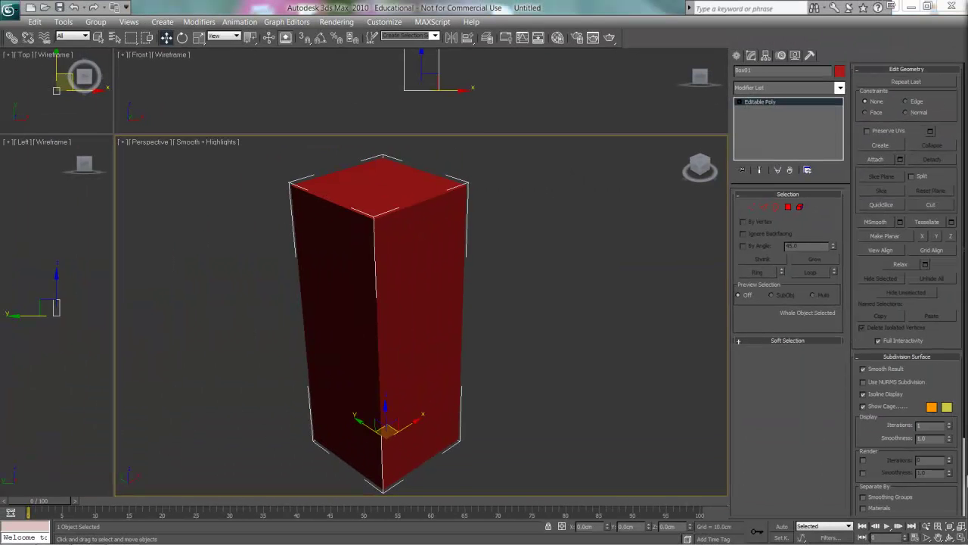
# - Switch the large viewport to the Front view and change the box's object colour to cyan-blue while in polygon mode
pyautogui.moveTo(571, 308); pyautogui.dragTo(553, 330, button='middle')
pyautogui.press('f')
pyautogui.moveTo(464, 309); pyautogui.dragTo(475, 374, button='middle')
pyautogui.scroll(4, 534, 340)
pyautogui.moveTo(535, 340); pyautogui.dragTo(493, 284, button='middle')
pyautogui.click(789, 208)
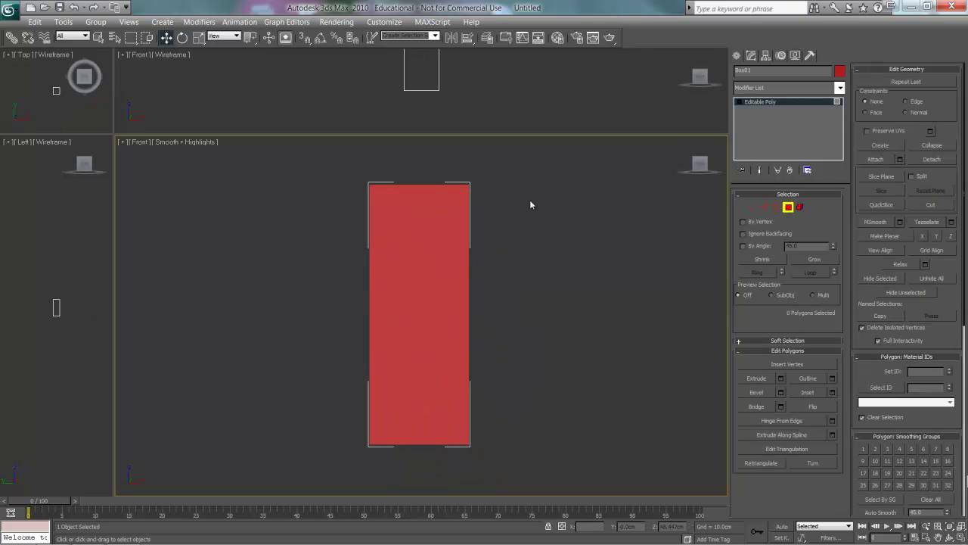
pyautogui.click(839, 71)
pyautogui.click(505, 256)
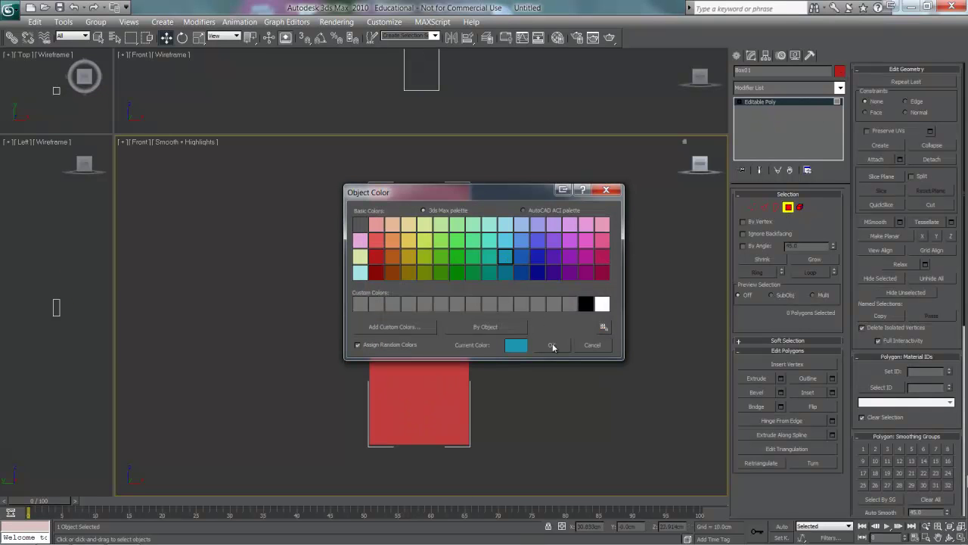
pyautogui.click(552, 344)
# - Inset the box's front polygon by 1 cm as a group
pyautogui.click(434, 303)
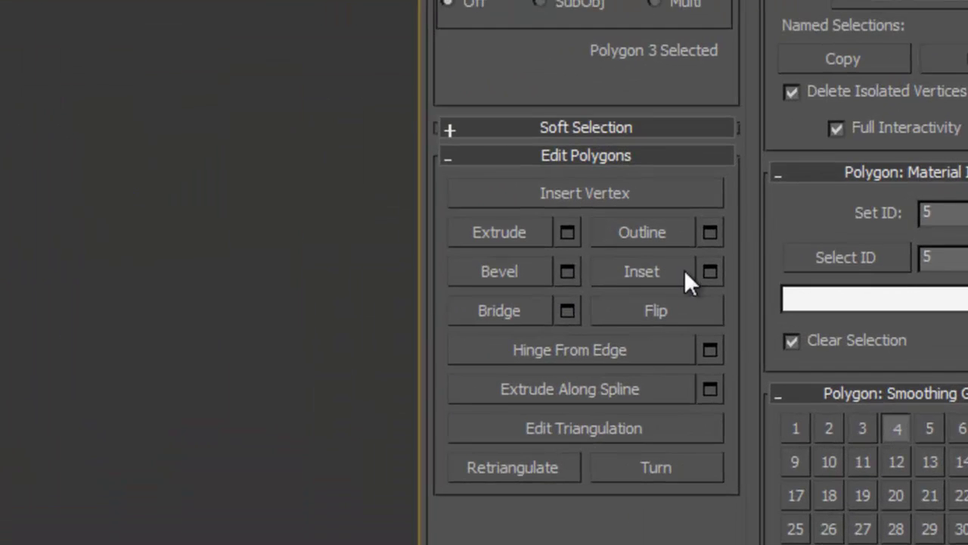
pyautogui.click(832, 392)
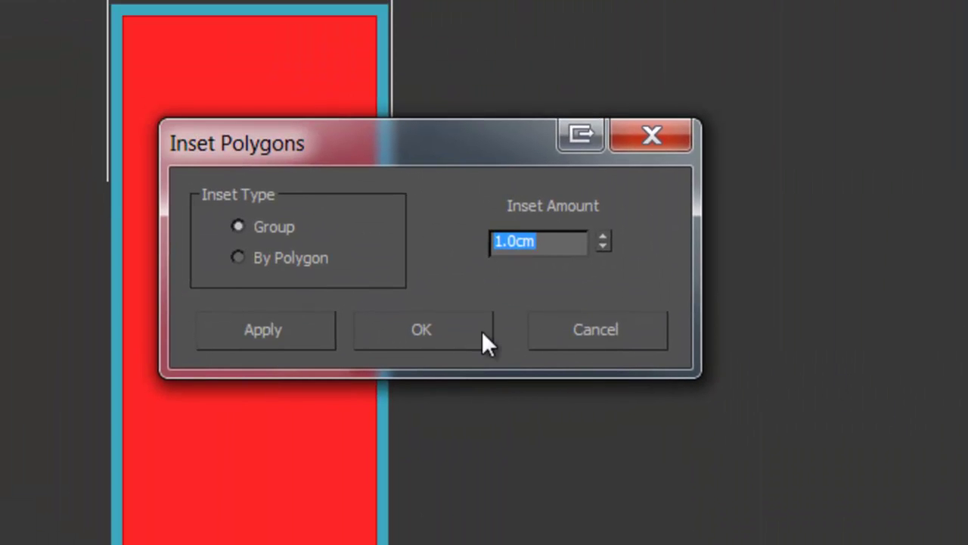
pyautogui.click(483, 333)
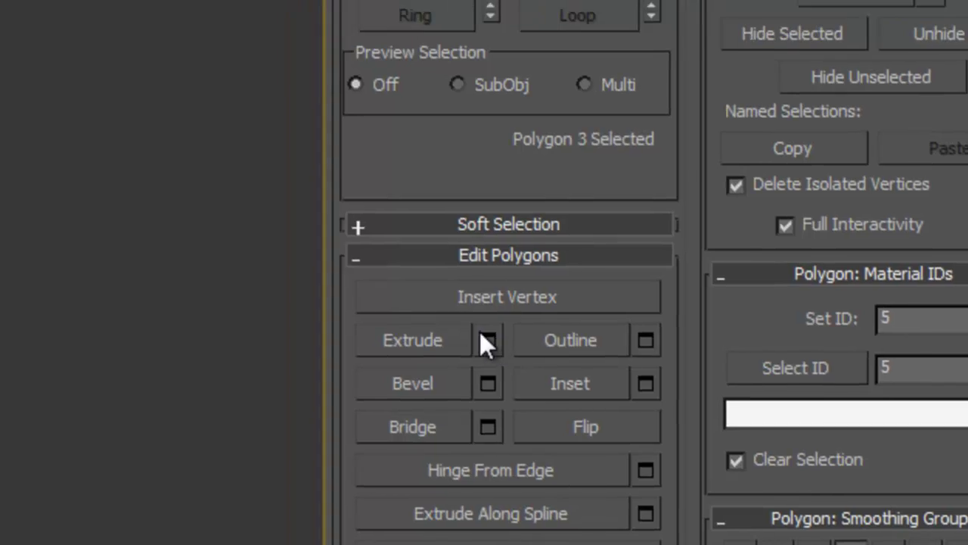
# - Extrude the inset front polygon of the box by -0.5 cm as a group
pyautogui.click(487, 340)
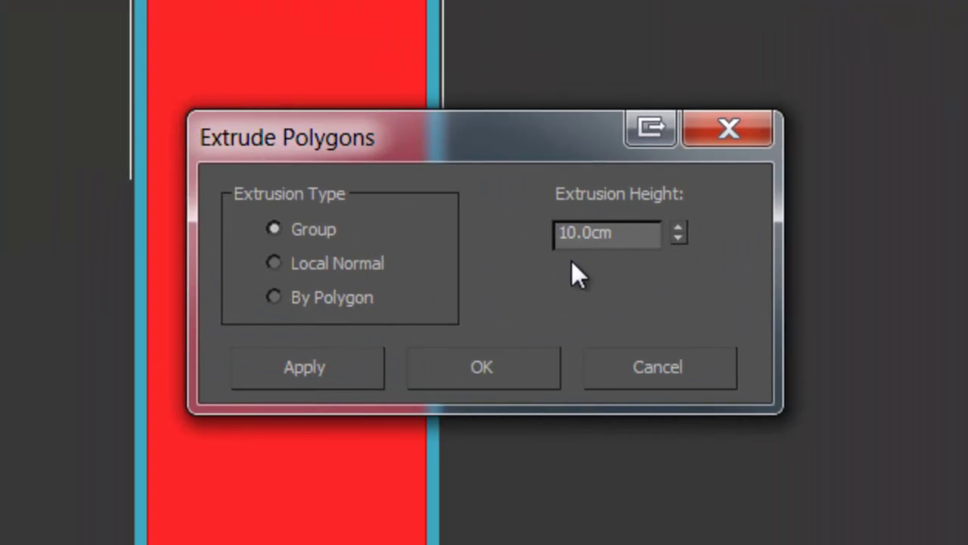
pyautogui.moveTo(638, 234); pyautogui.dragTo(576, 243)
pyautogui.moveTo(577, 243); pyautogui.dragTo(569, 250)
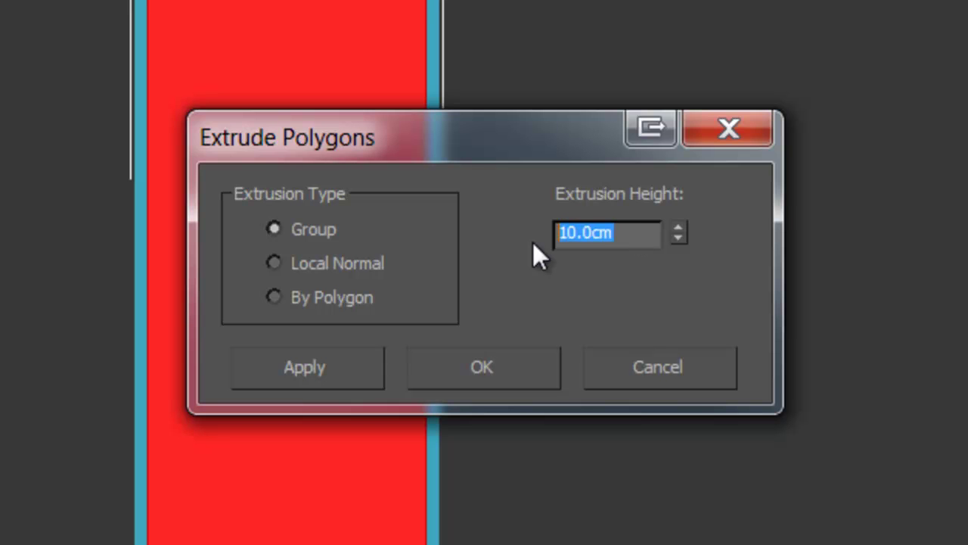
pyautogui.write('-')
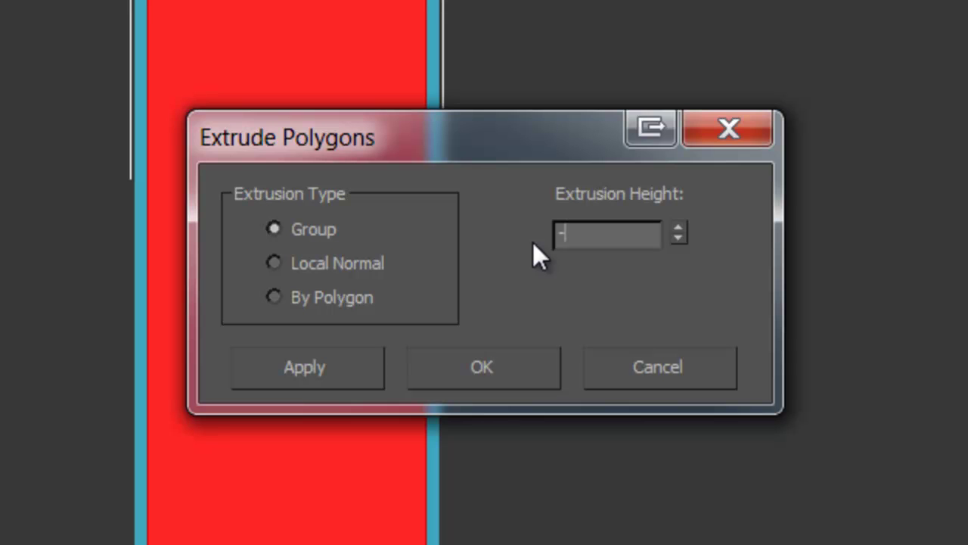
pyautogui.write('0.5')
pyautogui.click(530, 372)
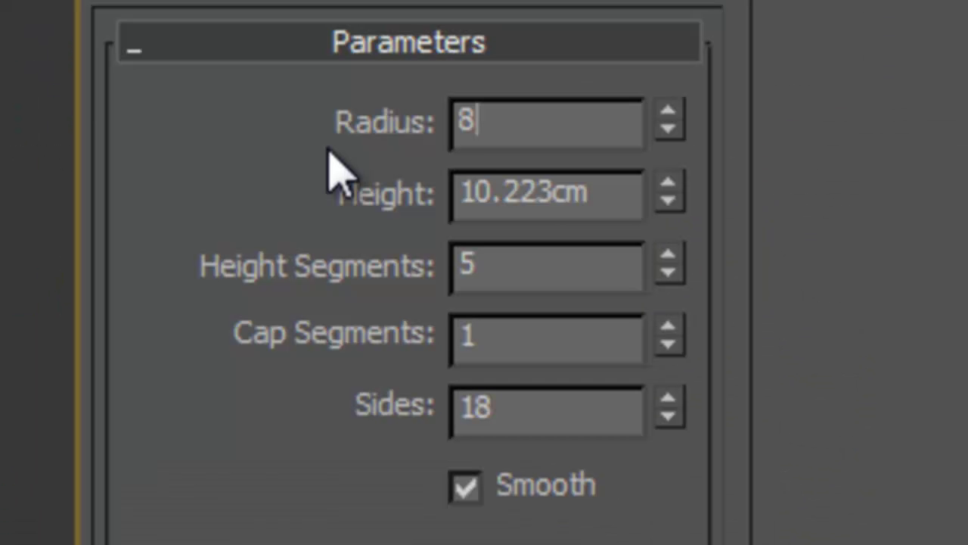
# - Set the cylinder's radius to 8.5 cm, height to 5 cm, height and cap segments to 1, and sides to 20
pyautogui.write('.5')
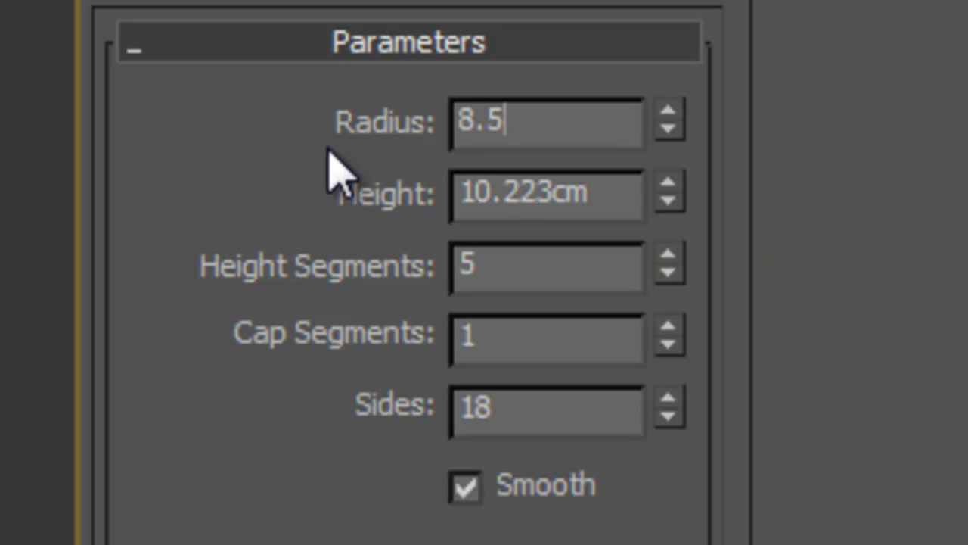
pyautogui.press('Tab')
pyautogui.write('5')
pyautogui.press('Tab')
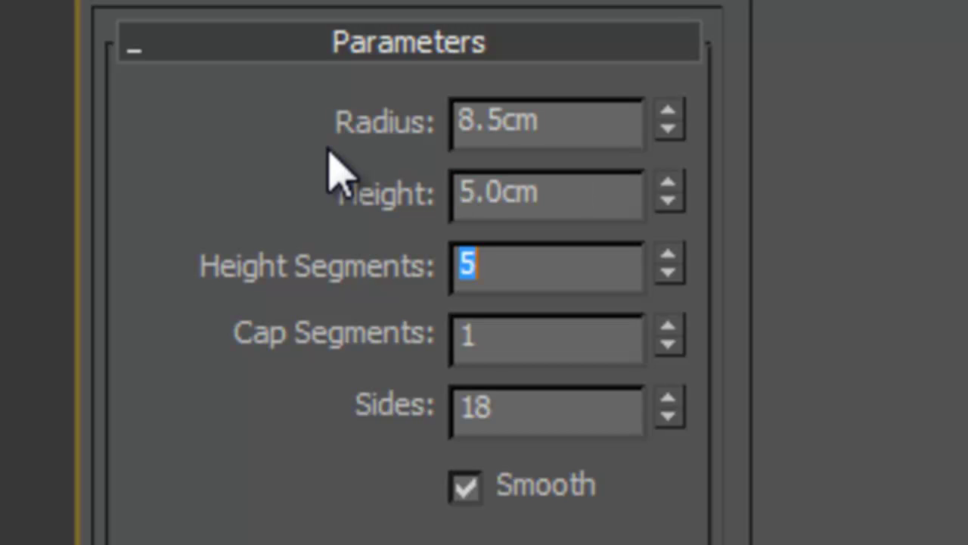
pyautogui.write('1')
pyautogui.press('Tab')
pyautogui.write('1')
pyautogui.press('Tab')
pyautogui.write('20')
pyautogui.press('Return')
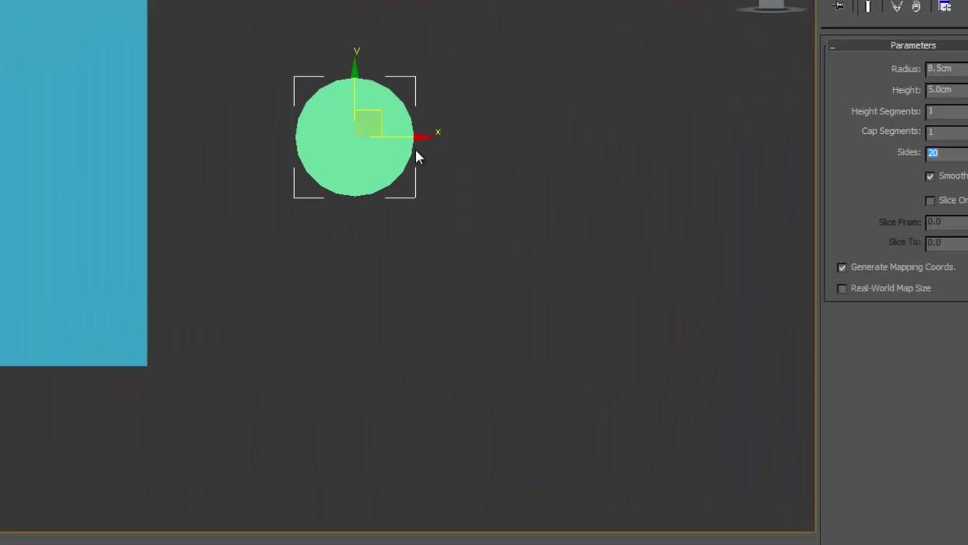
# - Convert the cylinder to an Editable Poly
pyautogui.rightClick(428, 247)
pyautogui.moveTo(484, 376)
pyautogui.click(586, 387)
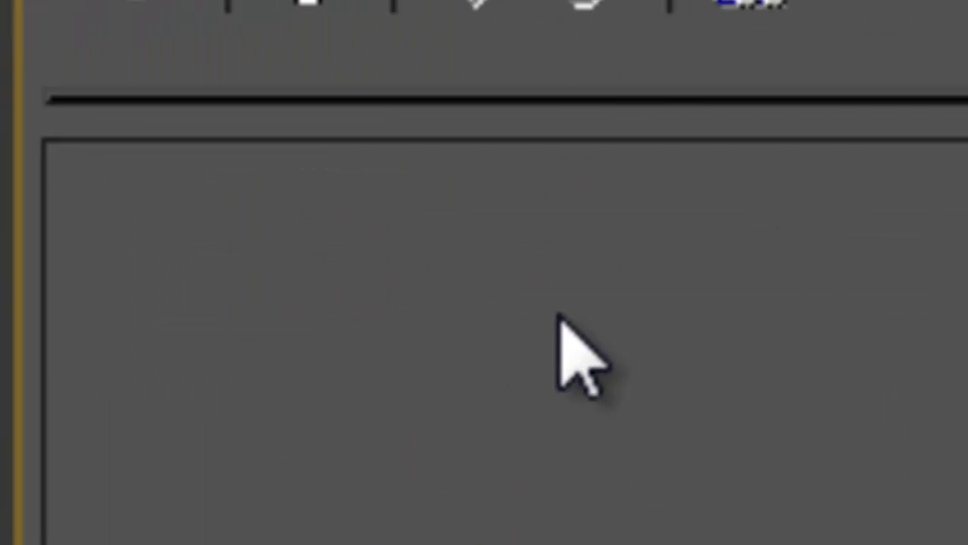
# - Display edged faces and inset the cylinder's front cap polygon by 1.3 cm
pyautogui.click(520, 350)
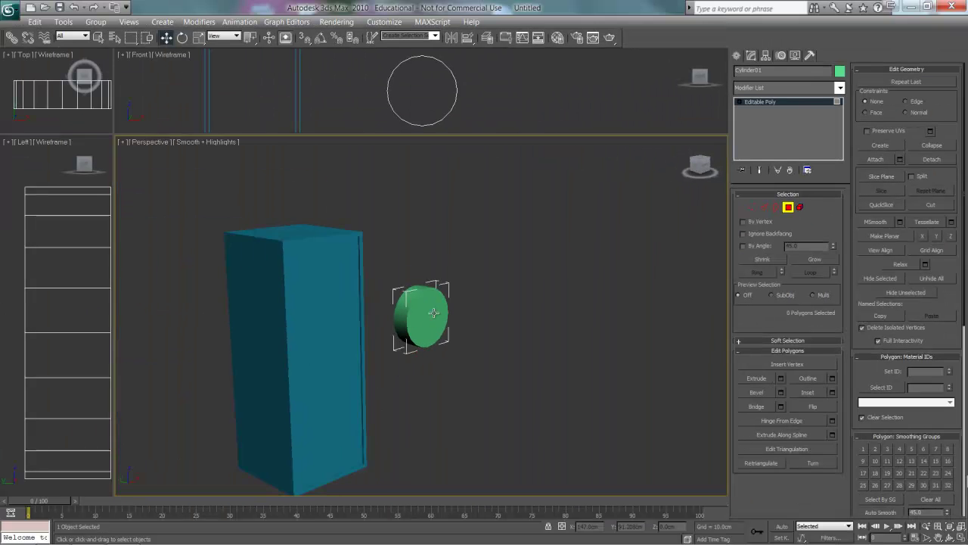
pyautogui.press('F4')
pyautogui.click(432, 313)
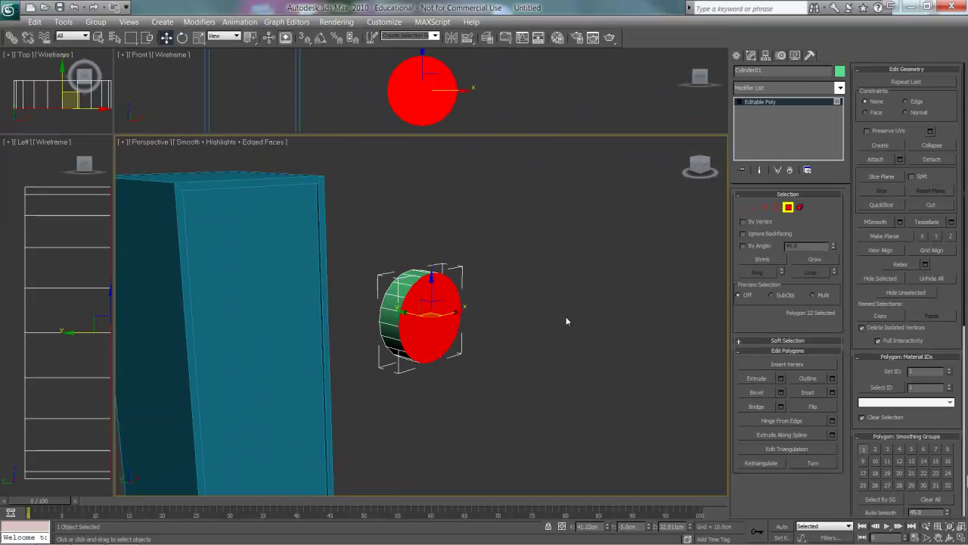
pyautogui.click(832, 392)
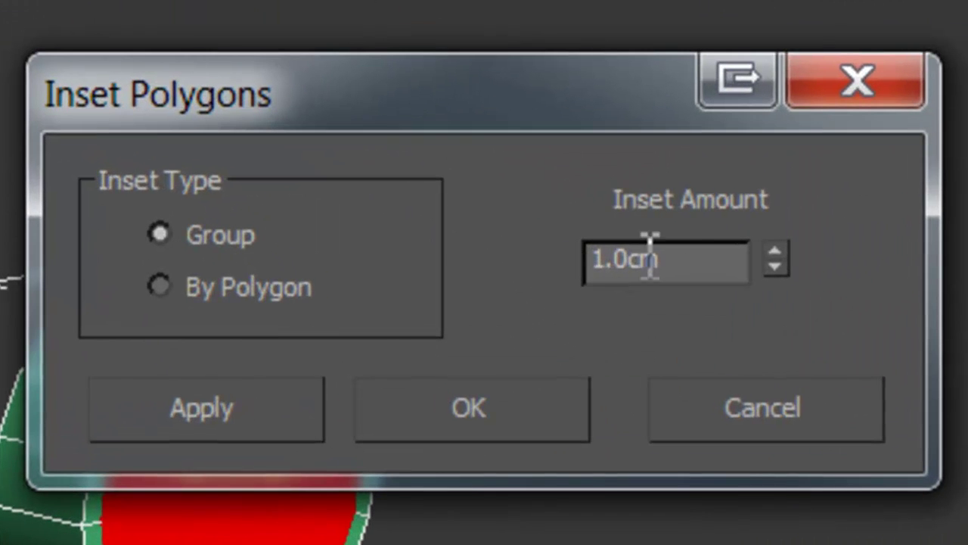
pyautogui.moveTo(523, 269); pyautogui.dragTo(510, 270)
pyautogui.moveTo(607, 268)
pyautogui.mouseDown()
pyautogui.moveTo(635, 270)
pyautogui.moveTo(616, 269)
pyautogui.mouseUp()
pyautogui.write('3')
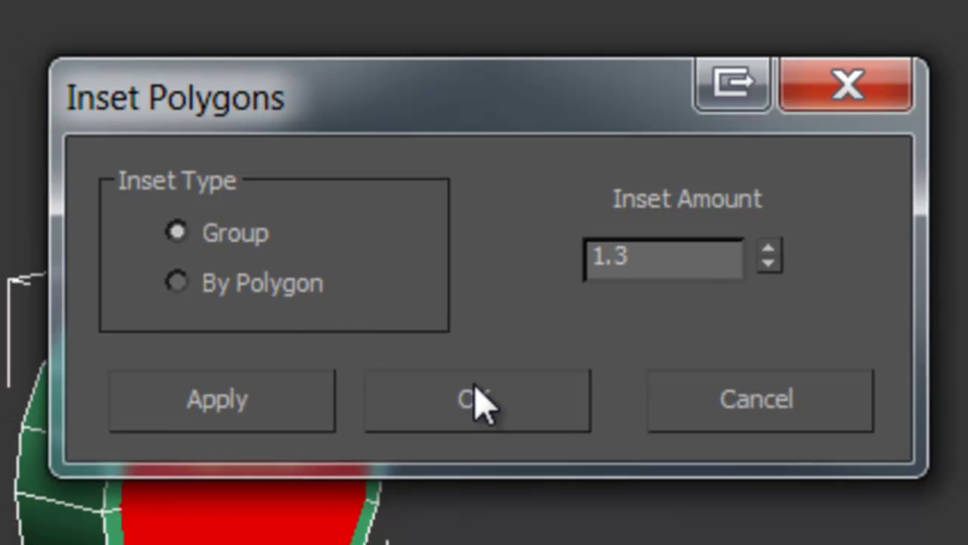
pyautogui.click(469, 408)
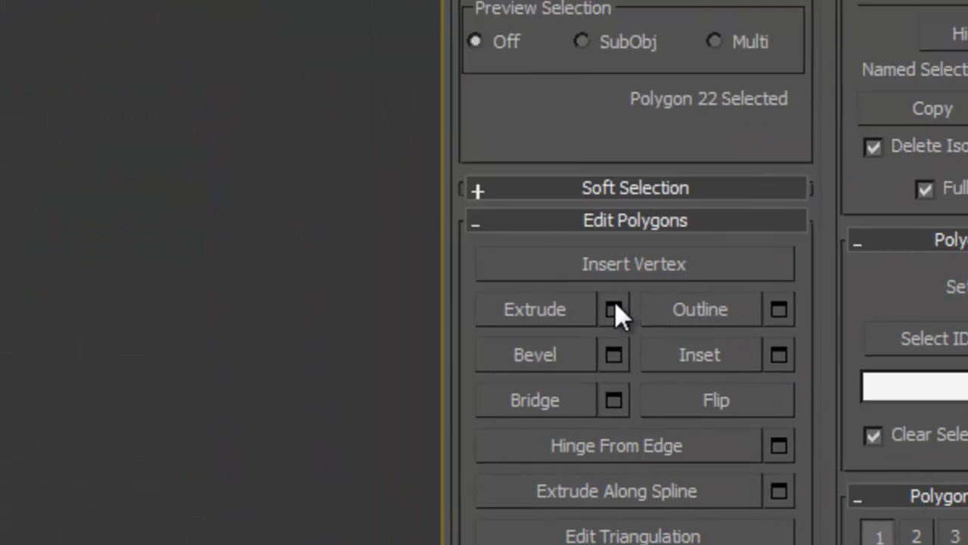
# - Extrude the cylinder's inset cap polygon by -0.5 cm as a group
pyautogui.click(614, 311)
pyautogui.moveTo(657, 227); pyautogui.dragTo(571, 253)
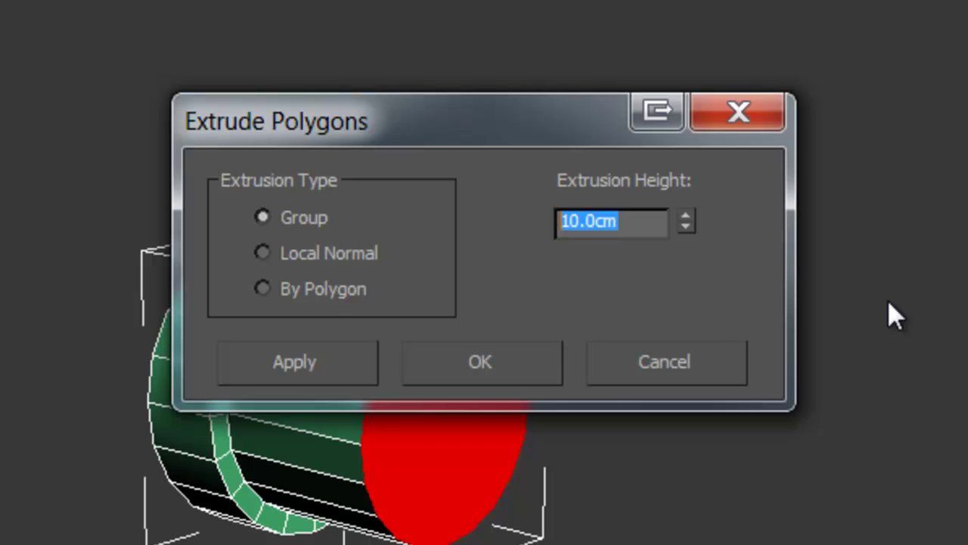
pyautogui.write('-0.5')
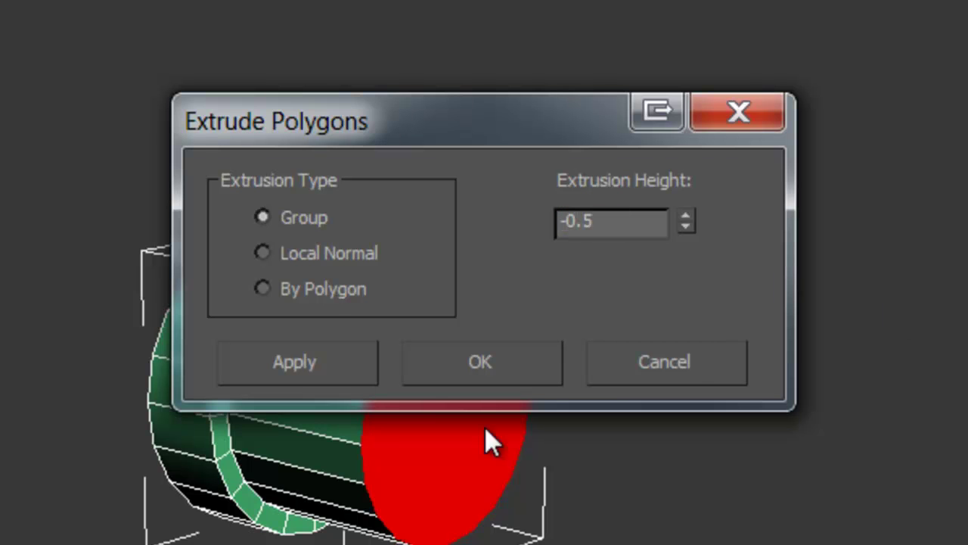
pyautogui.press('Return')
pyautogui.click(471, 375)
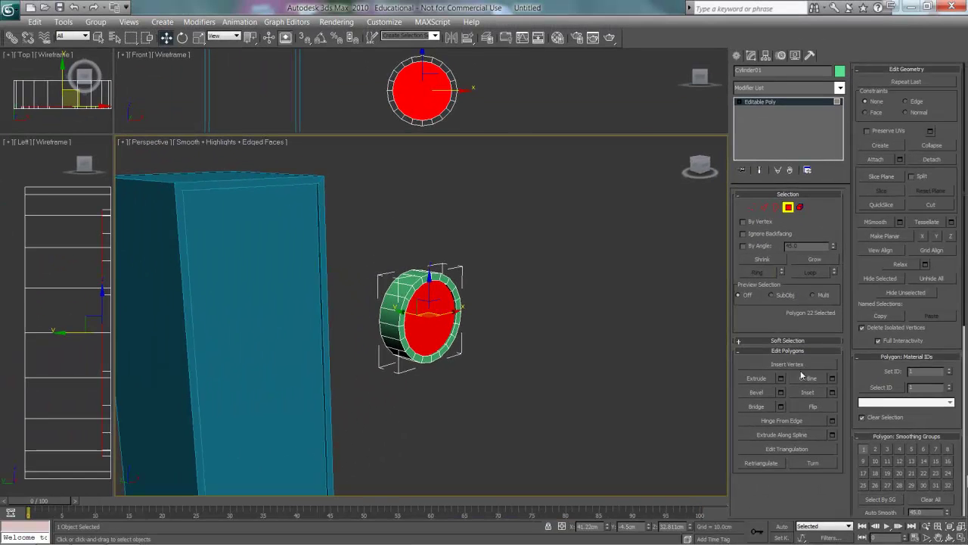
# - Inset the cylinder's recessed front polygon by 0.3 cm using the By Polygon type
pyautogui.click(832, 392)
pyautogui.doubleClick(540, 268)
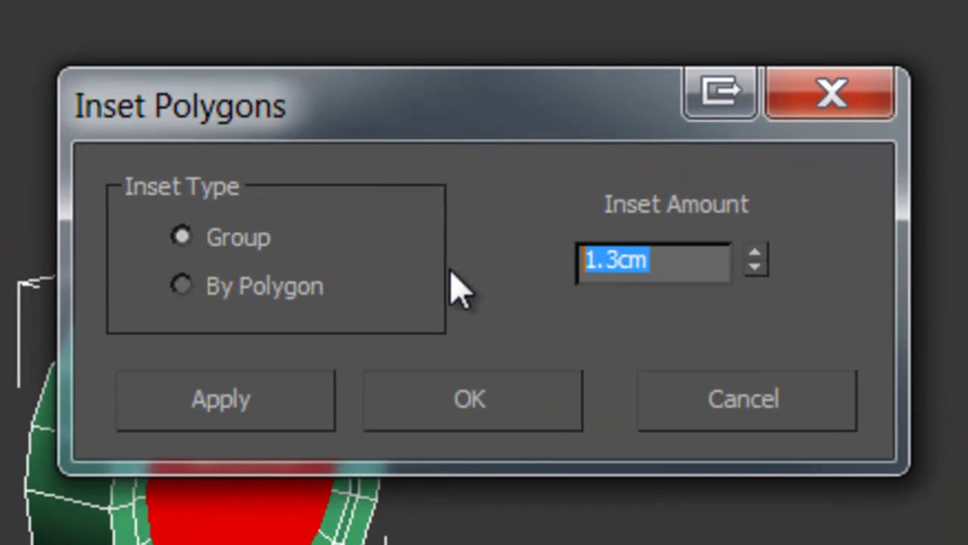
pyautogui.write('0.3')
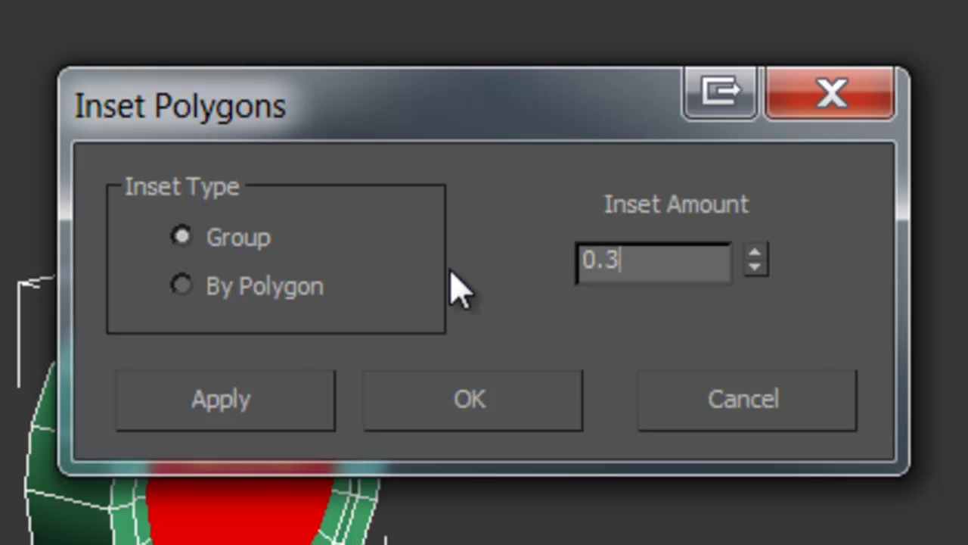
pyautogui.click(531, 418)
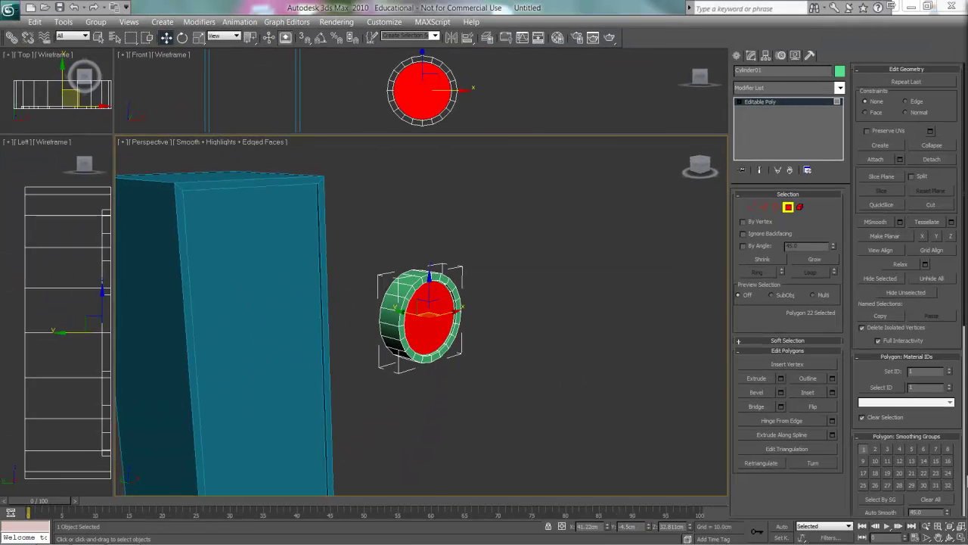
pyautogui.press('z')
pyautogui.click(832, 392)
pyautogui.click(444, 286)
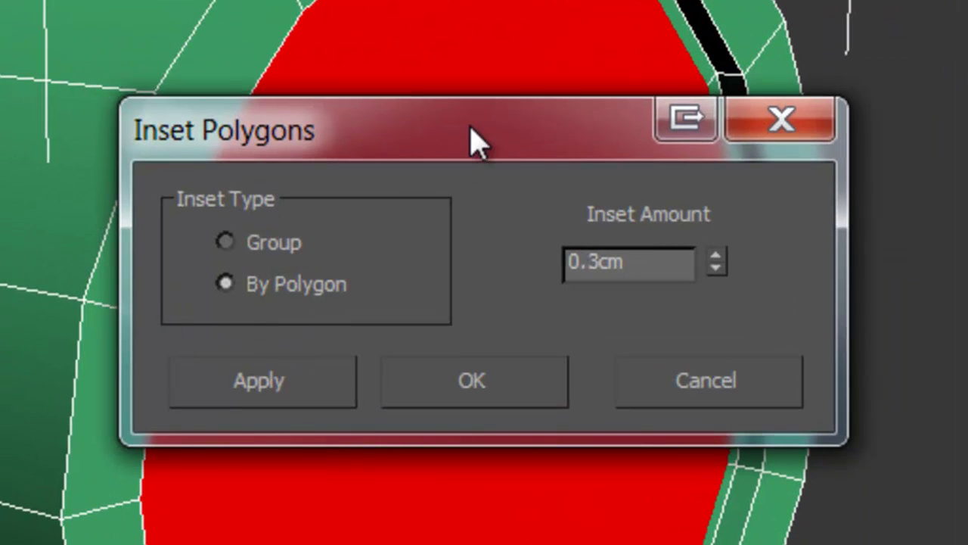
pyautogui.moveTo(470, 127); pyautogui.dragTo(731, 146)
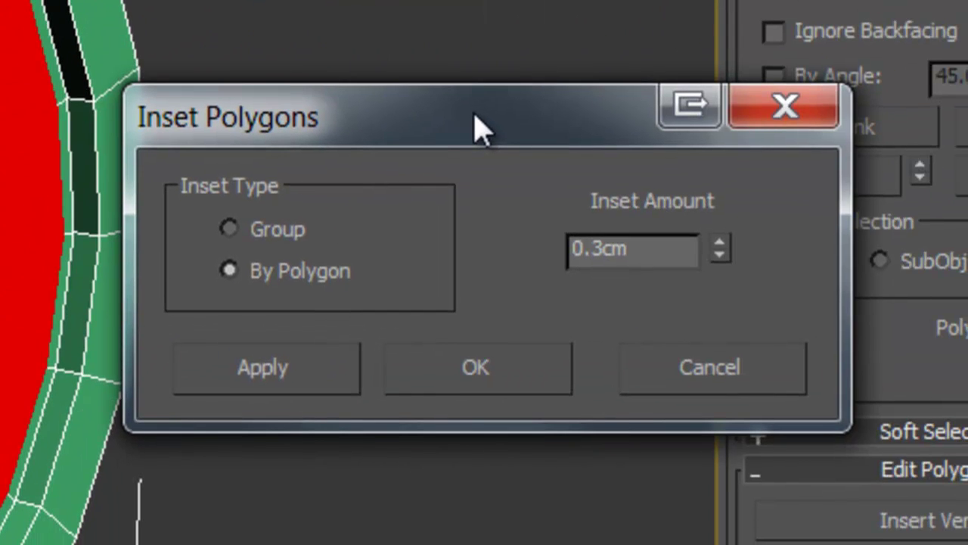
pyautogui.click(477, 368)
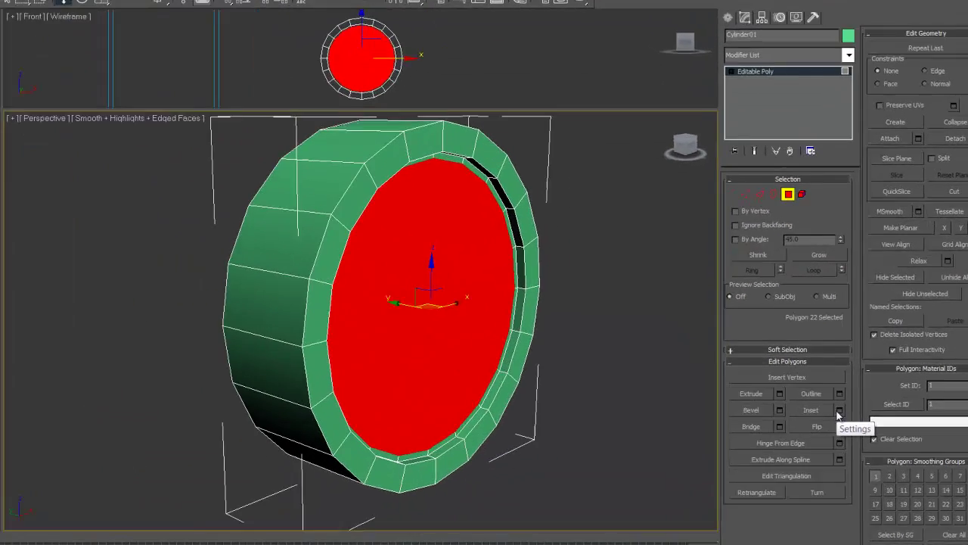
# - Inset the front polygon by a further 0.85 cm to form a wider inner ring
pyautogui.click(832, 391)
pyautogui.doubleClick(512, 303)
pyautogui.write('0.5')
pyautogui.press('BackSpace')
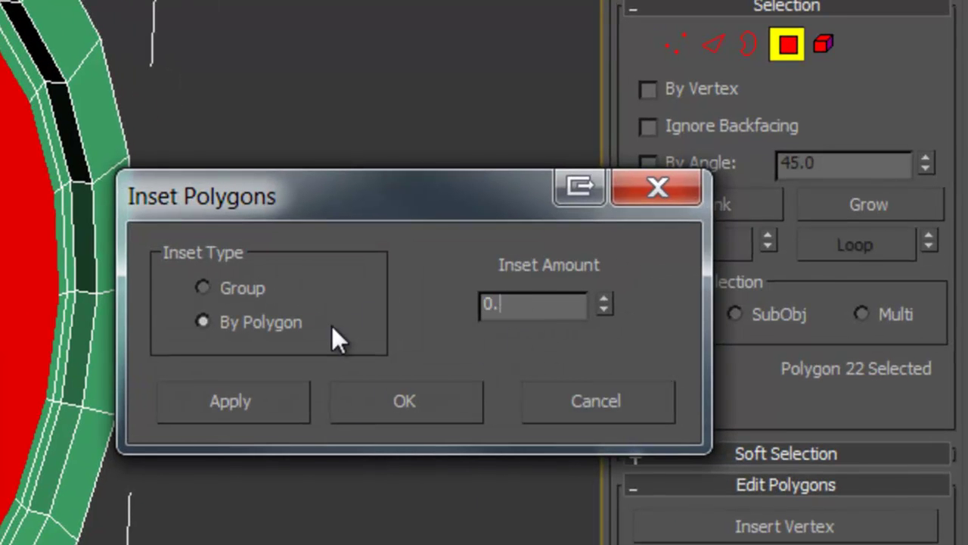
pyautogui.write('85cm')
pyautogui.click(467, 415)
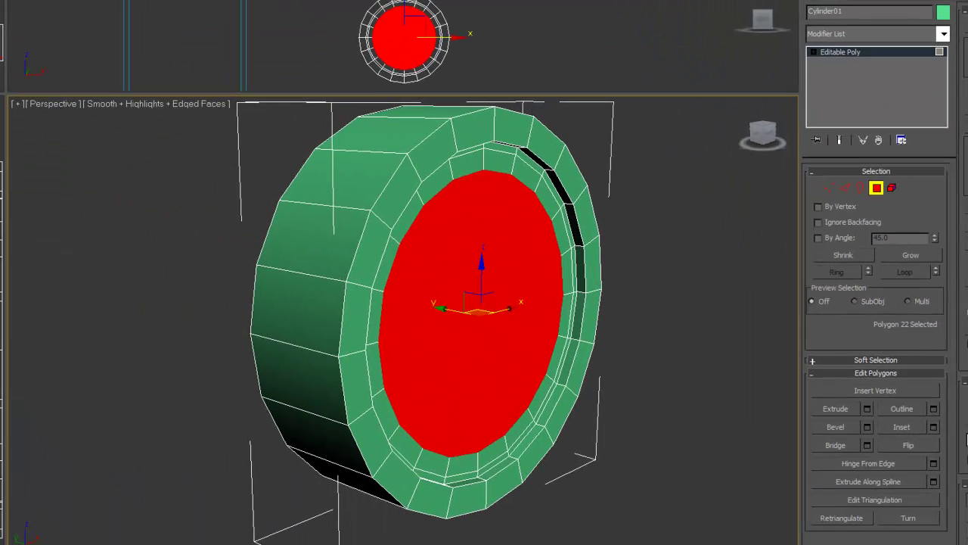
# - Select facing outer and inner edges of the wider ring and extend the selection around the ring's outer edge loop
pyautogui.keyDown('alt'); pyautogui.moveTo(444, 353); pyautogui.dragTo(354, 350, button='middle'); pyautogui.keyUp('alt')
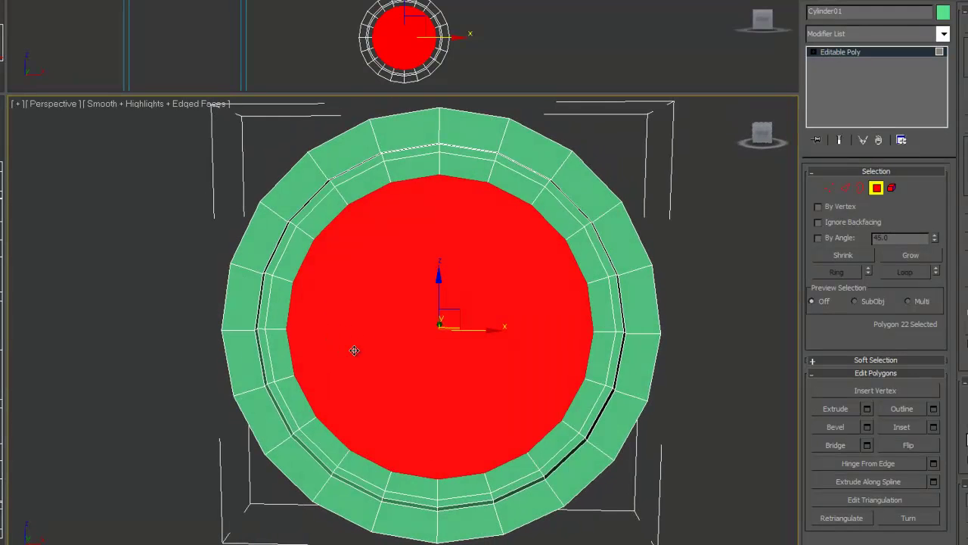
pyautogui.keyDown('alt'); pyautogui.moveTo(290, 288); pyautogui.dragTo(272, 299, button='middle'); pyautogui.keyUp('alt')
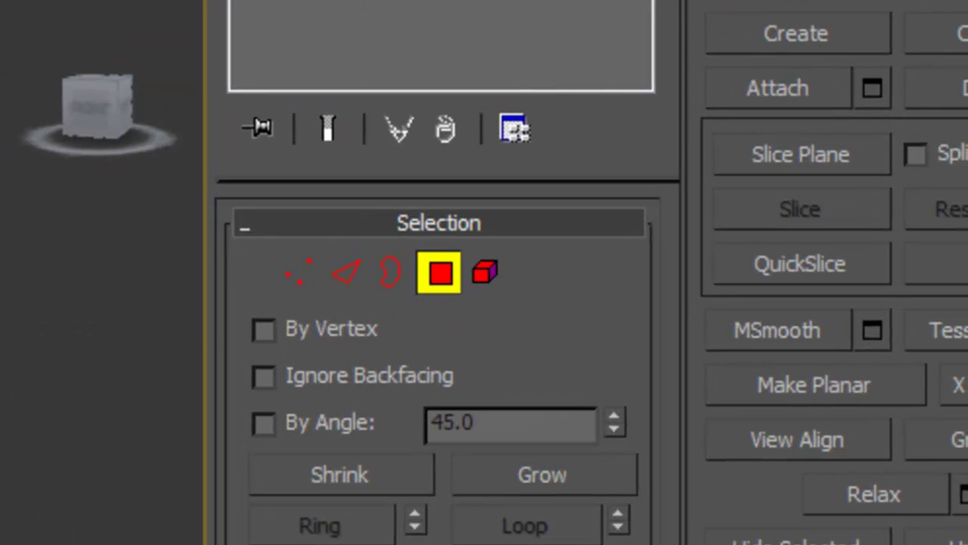
pyautogui.click(352, 274)
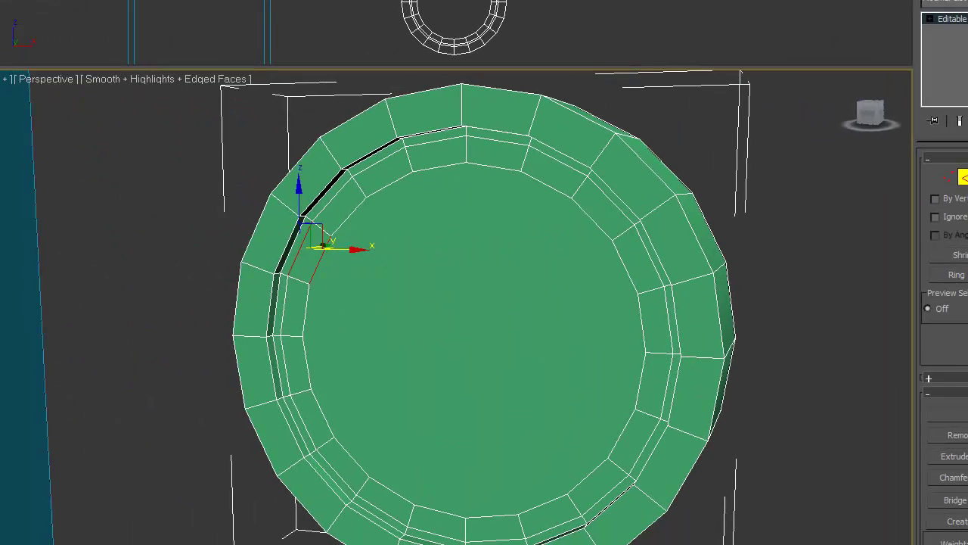
pyautogui.click(954, 275)
pyautogui.hotkey('ctrl', 'z')
pyautogui.click(878, 283)
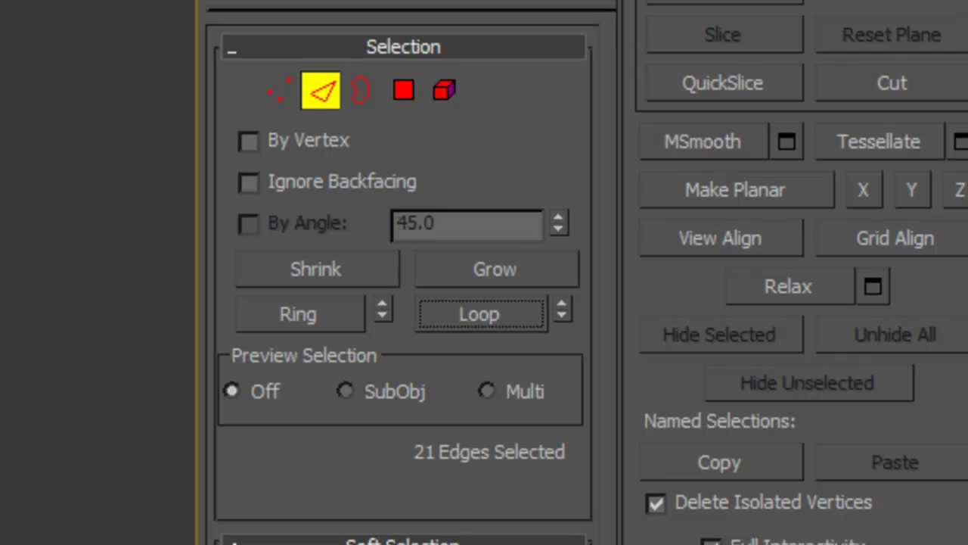
pyautogui.click(463, 316)
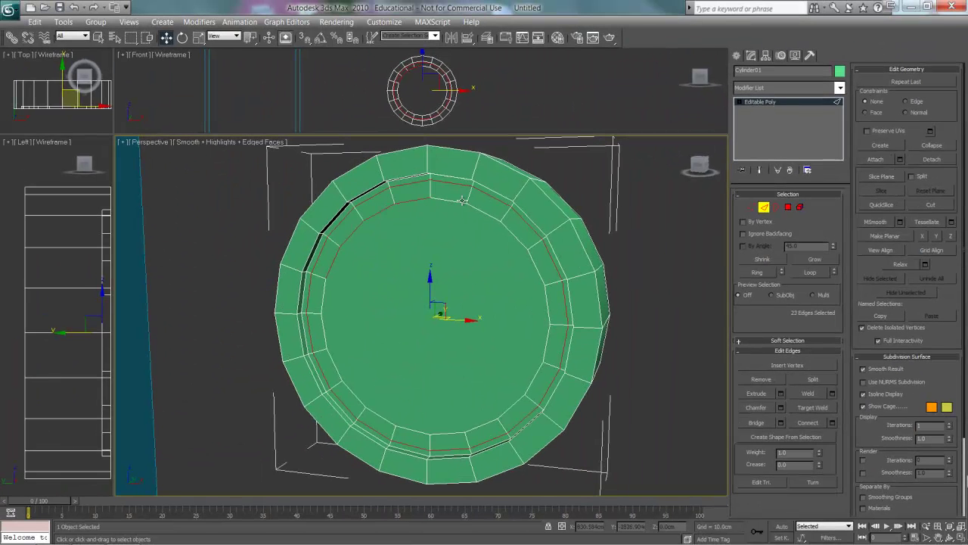
# - Add the ring's remaining inner edges to the selection and convert it to a selection of the ring's polygons
pyautogui.keyDown('ctrl'); pyautogui.click(457, 202); pyautogui.keyUp('ctrl')
pyautogui.keyDown('ctrl'); pyautogui.click(548, 334); pyautogui.keyUp('ctrl')
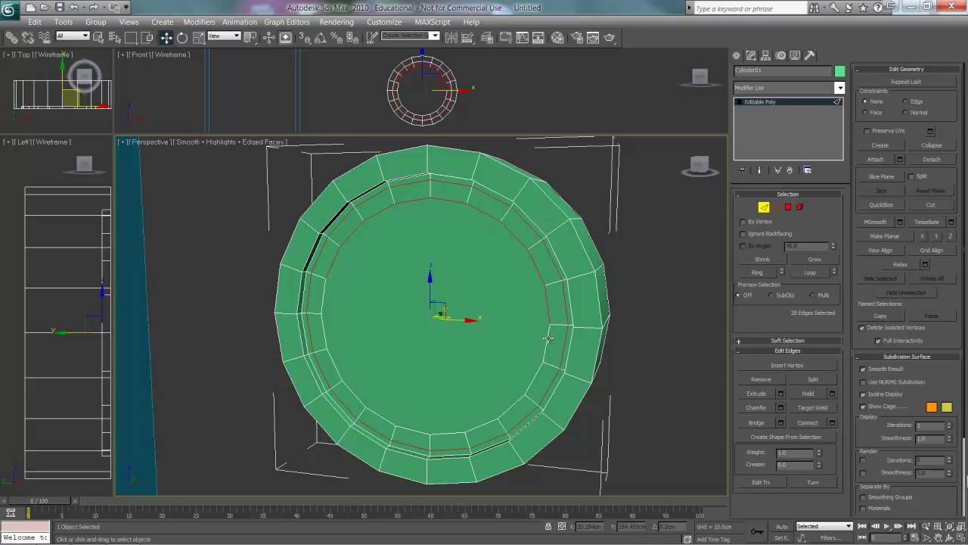
pyautogui.keyDown('ctrl'); pyautogui.click(515, 402); pyautogui.keyUp('ctrl')
pyautogui.keyDown('ctrl'); pyautogui.click(490, 422); pyautogui.keyUp('ctrl')
pyautogui.keyDown('ctrl'); pyautogui.click(435, 434); pyautogui.keyUp('ctrl')
pyautogui.keyDown('ctrl'); pyautogui.click(350, 389); pyautogui.keyUp('ctrl')
pyautogui.keyDown('ctrl'); pyautogui.click(332, 363); pyautogui.keyUp('ctrl')
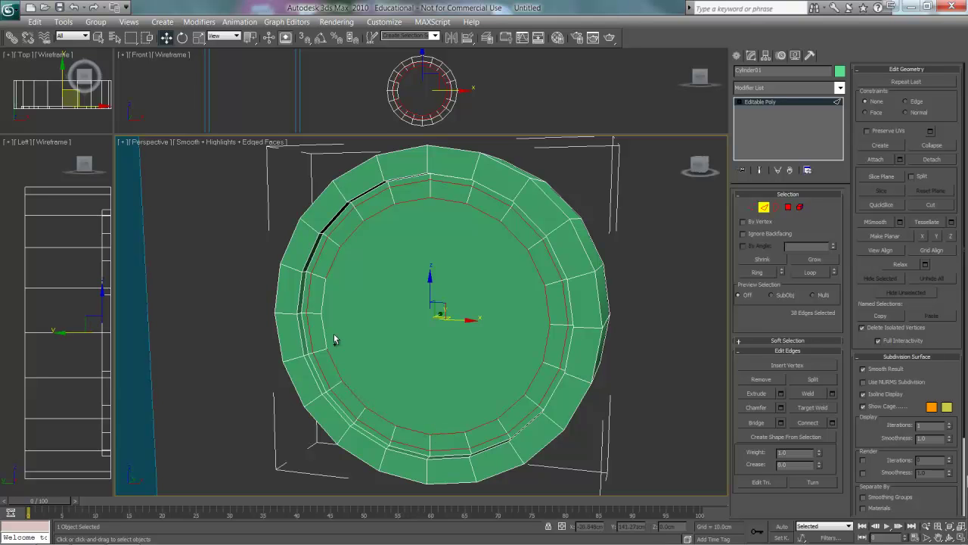
pyautogui.keyDown('ctrl'); pyautogui.click(325, 334); pyautogui.keyUp('ctrl')
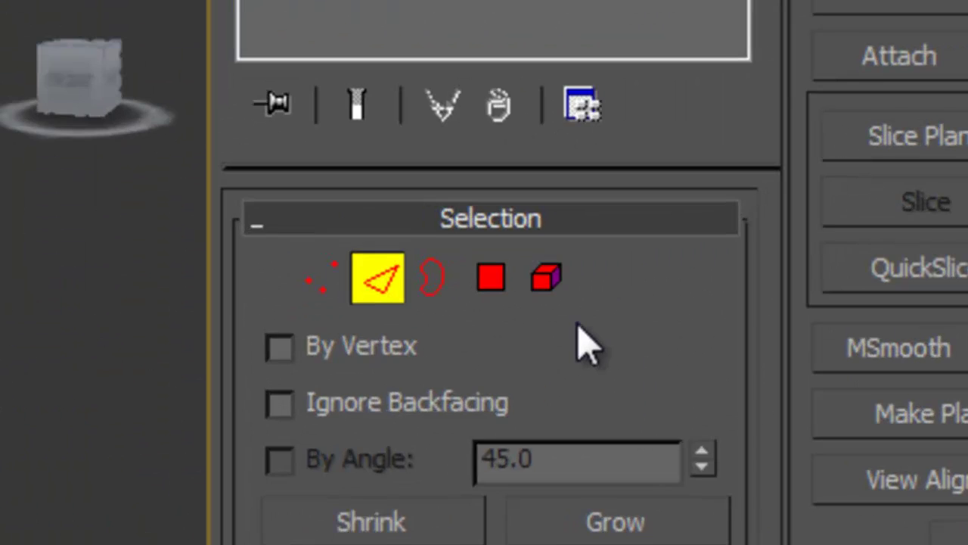
pyautogui.click(789, 209)
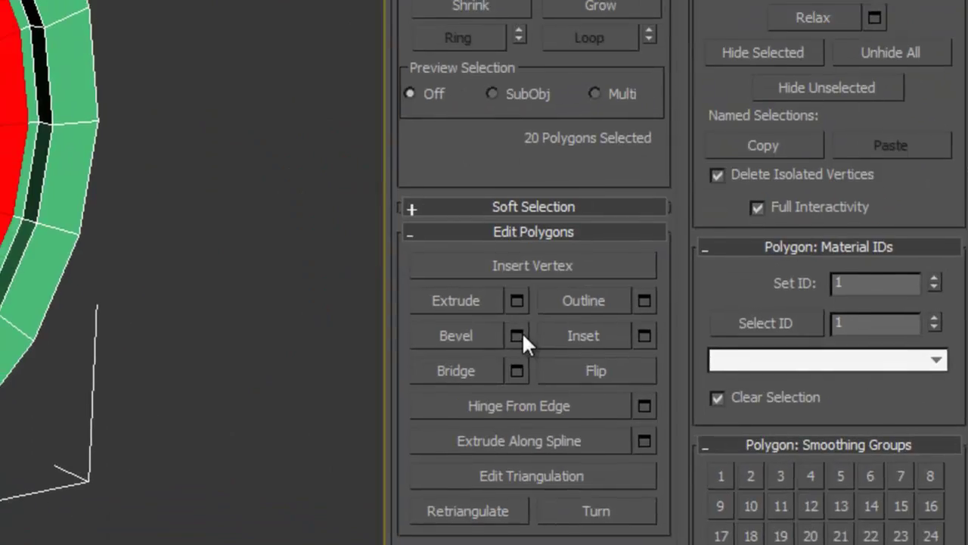
# - Bevel the ring polygons as a group by 0.7 cm with -0.05 cm outline, and again by 0.16 cm with -0.12 cm outline
pyautogui.click(517, 336)
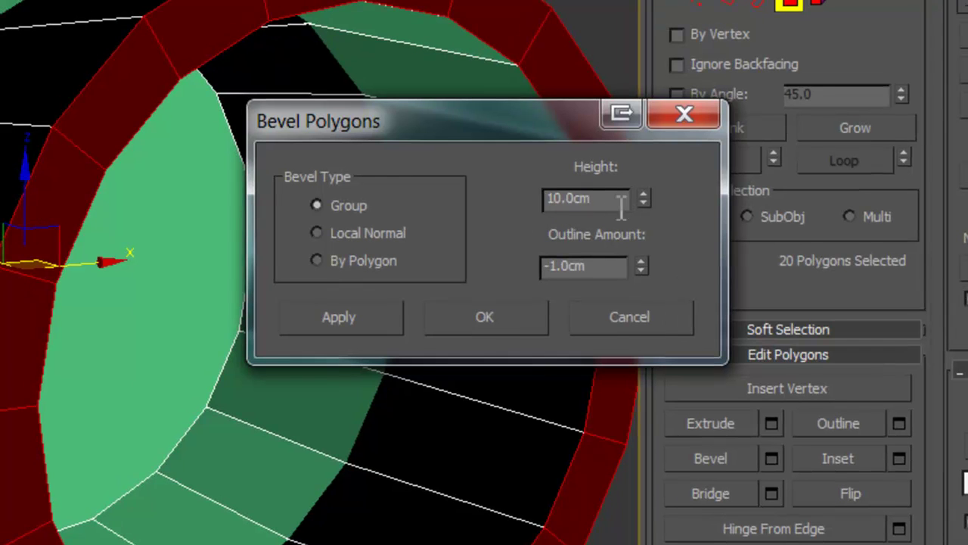
pyautogui.moveTo(623, 199); pyautogui.dragTo(514, 210)
pyautogui.write('0.7')
pyautogui.moveTo(606, 268); pyautogui.dragTo(549, 267)
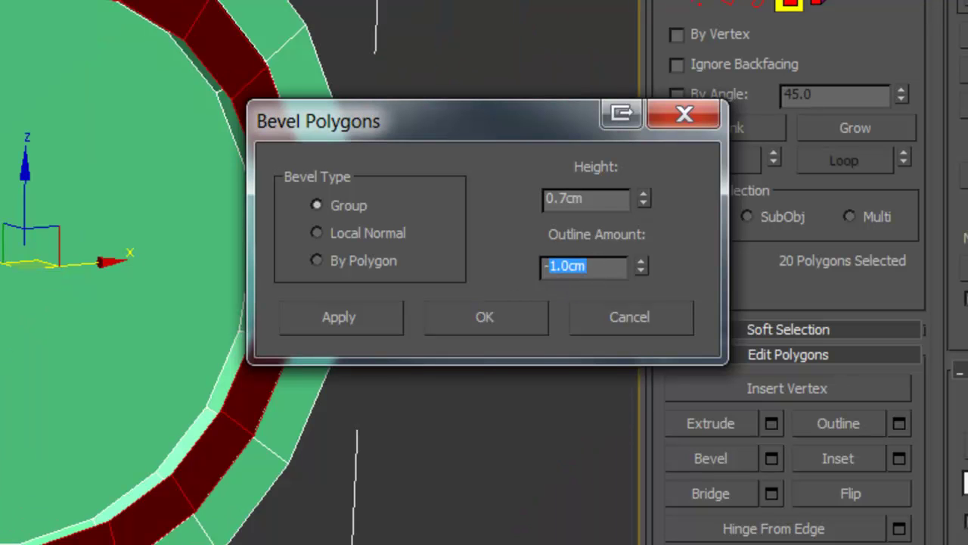
pyautogui.write('0.')
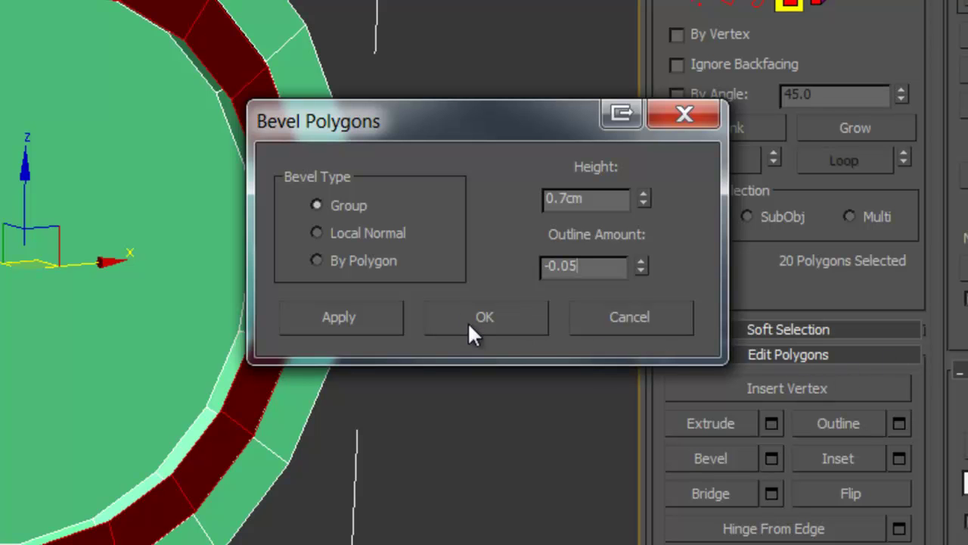
pyautogui.click(337, 326)
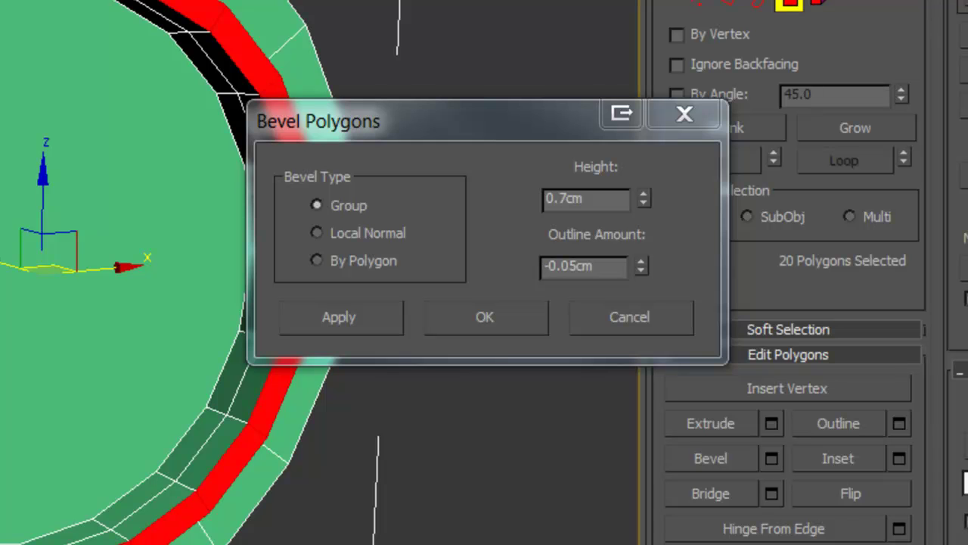
pyautogui.moveTo(594, 198); pyautogui.dragTo(557, 199)
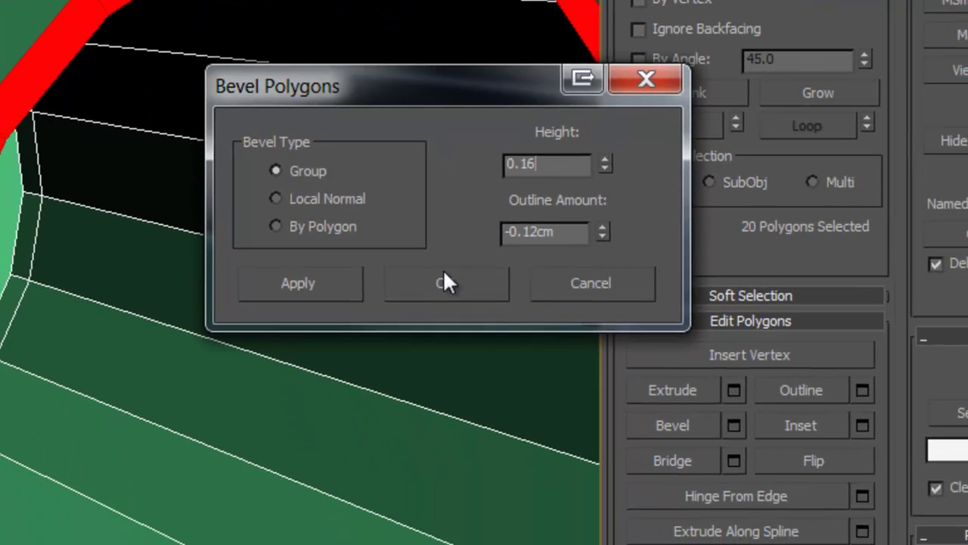
pyautogui.click(523, 369)
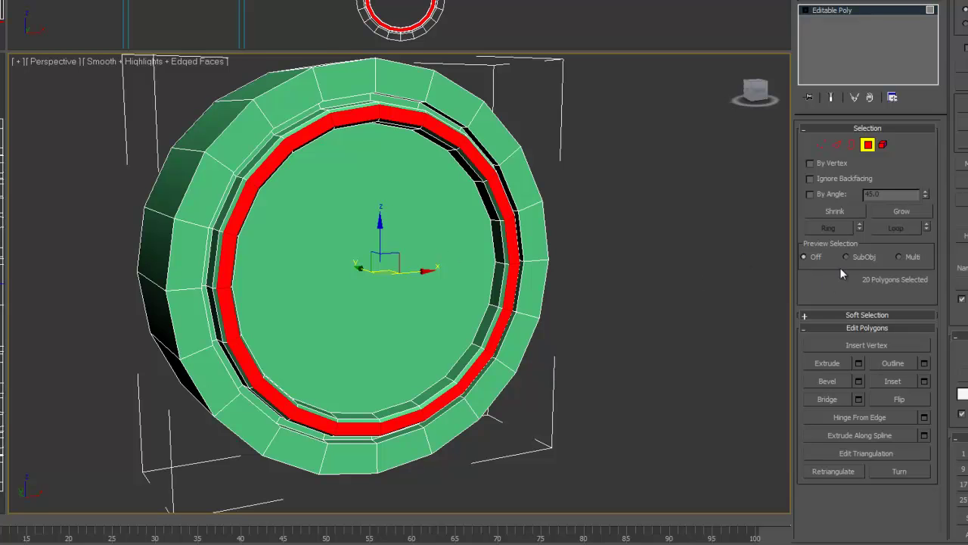
# - Select the central front polygon inside the raised ring and inset it by 0.1 cm
pyautogui.click(355, 232)
pyautogui.click(926, 380)
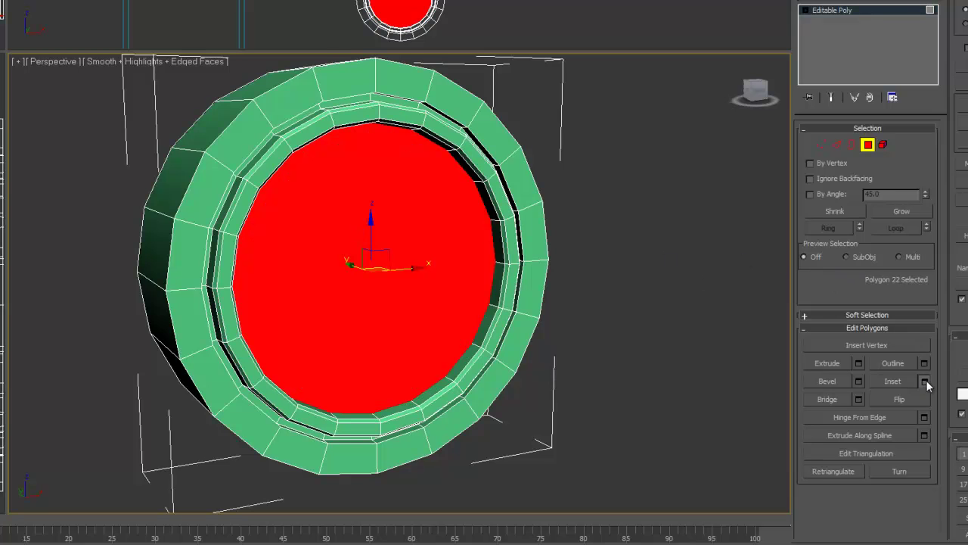
pyautogui.click(926, 382)
pyautogui.moveTo(762, 252)
pyautogui.mouseDown()
pyautogui.moveTo(708, 263)
pyautogui.moveTo(748, 263)
pyautogui.mouseUp()
pyautogui.write('1')
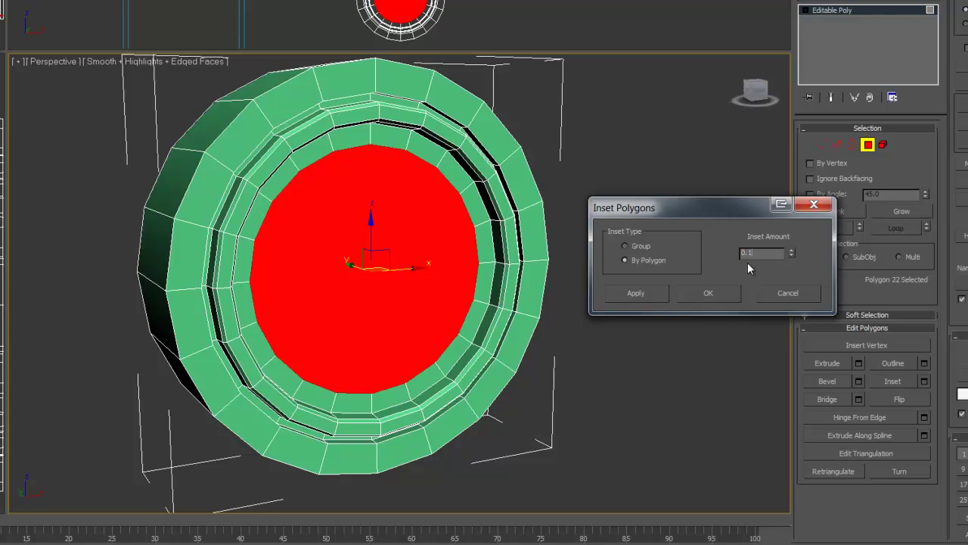
pyautogui.press('Return')
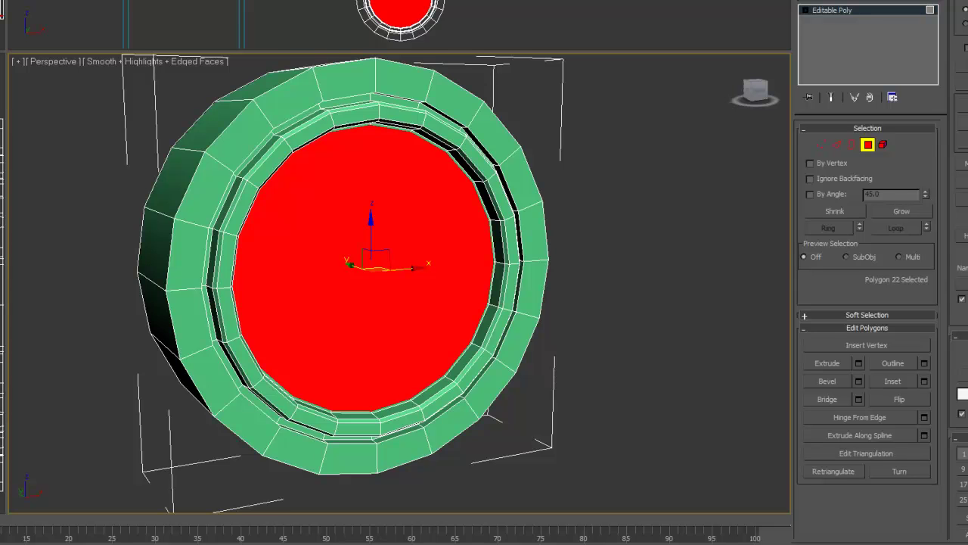
# - Bevel the central polygon inward with a height of -2.3 cm and an outline amount of -2.3 cm
pyautogui.click(858, 381)
pyautogui.moveTo(773, 256); pyautogui.dragTo(720, 255)
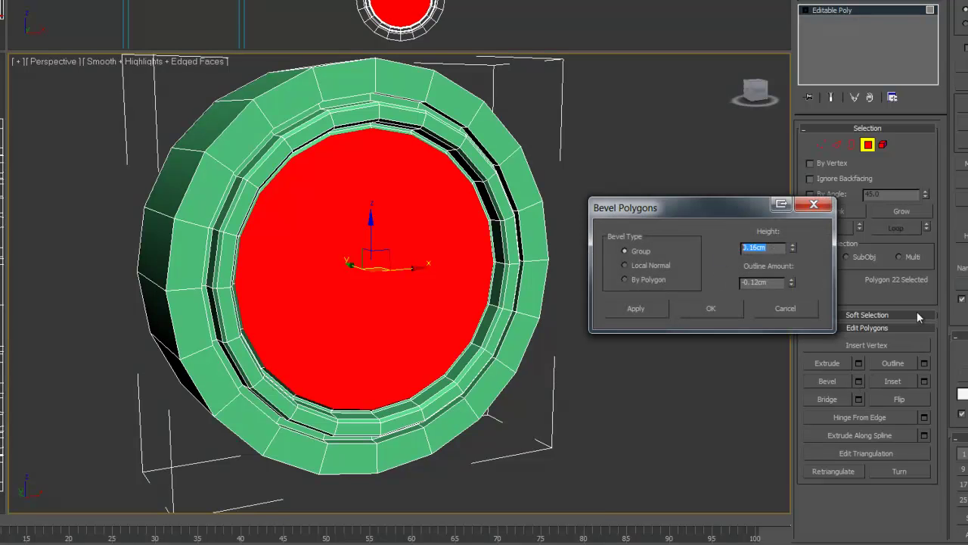
pyautogui.write('-2.3')
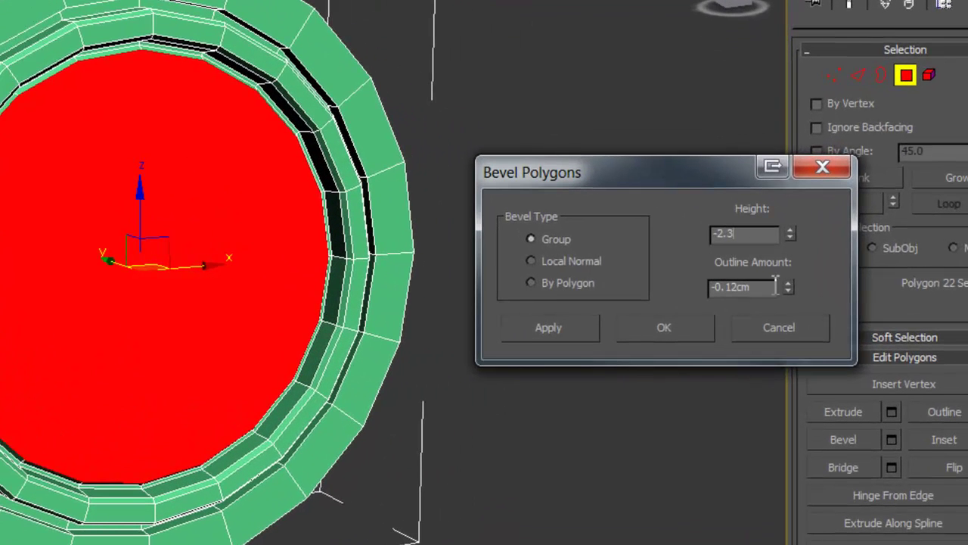
pyautogui.press('Tab')
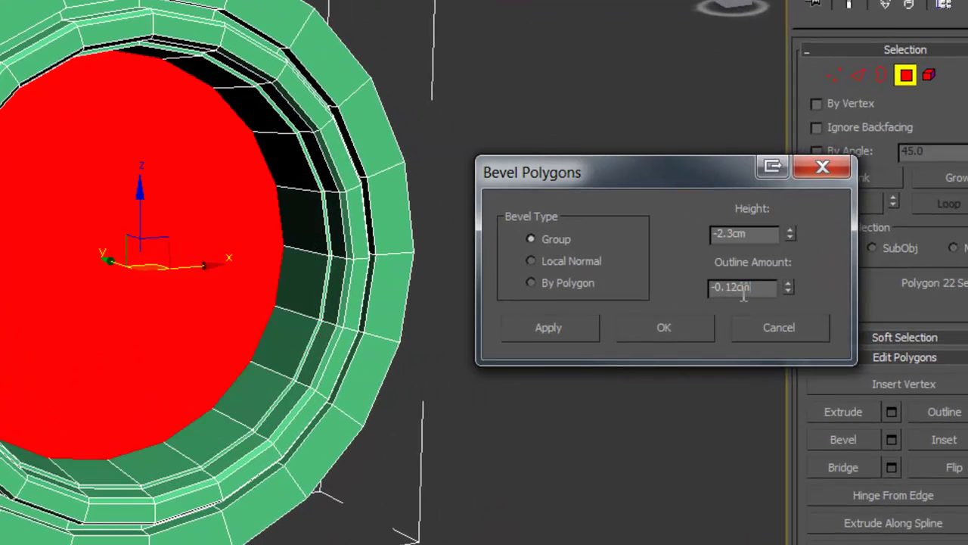
pyautogui.write('-2.3.')
pyautogui.click(695, 332)
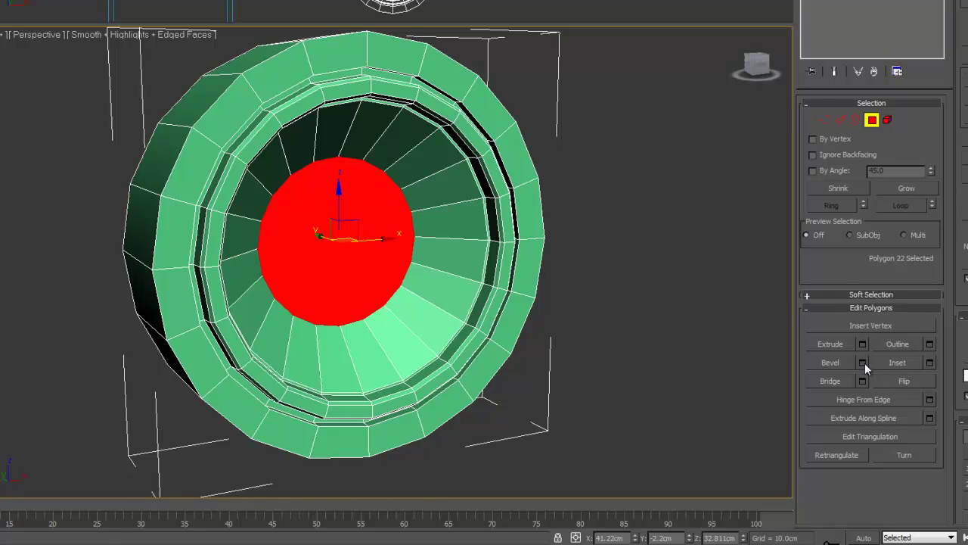
# - Bevel the cone's central polygon outward with a height of 0.2 cm and an outline amount of -0.2 cm
pyautogui.click(863, 363)
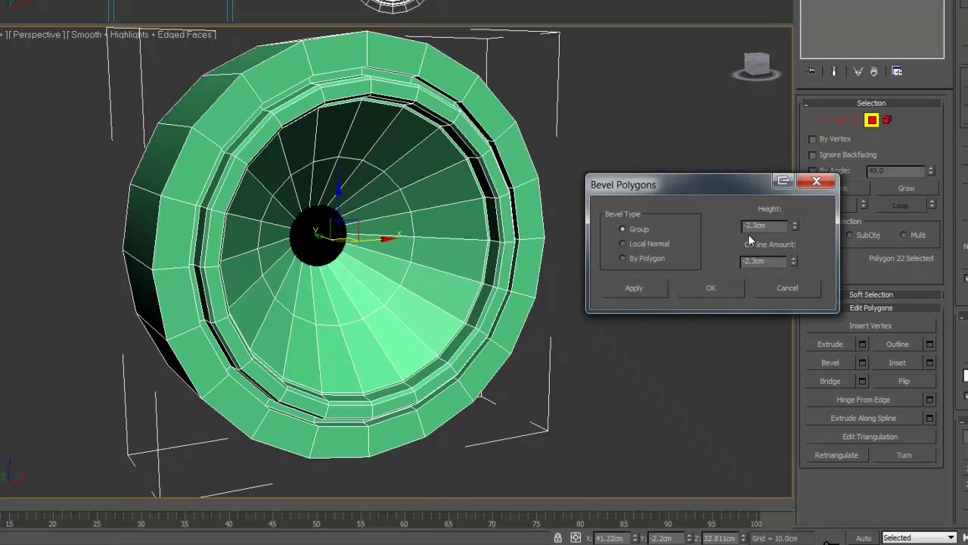
pyautogui.moveTo(777, 226); pyautogui.dragTo(720, 224)
pyautogui.write('0.2')
pyautogui.moveTo(745, 261); pyautogui.dragTo(803, 255)
pyautogui.write('-0.2')
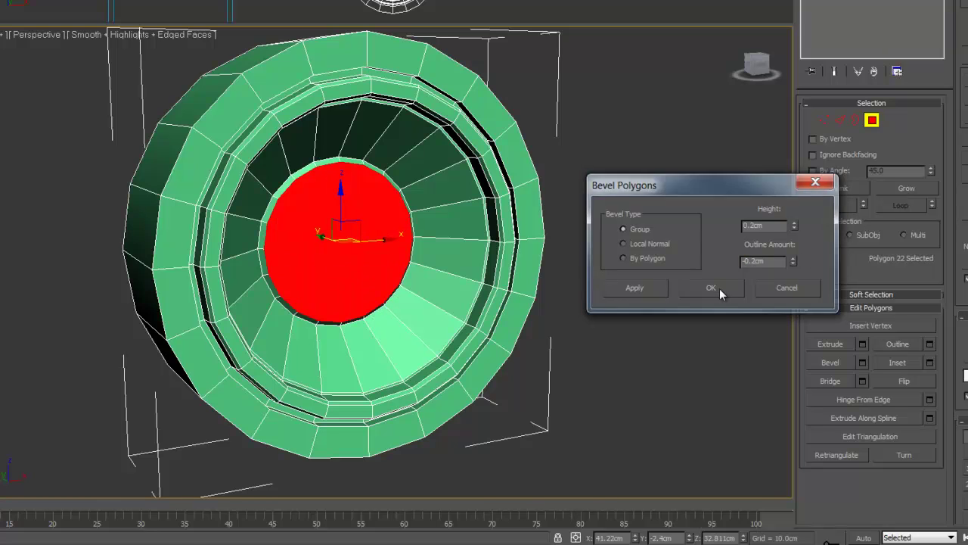
pyautogui.click(711, 287)
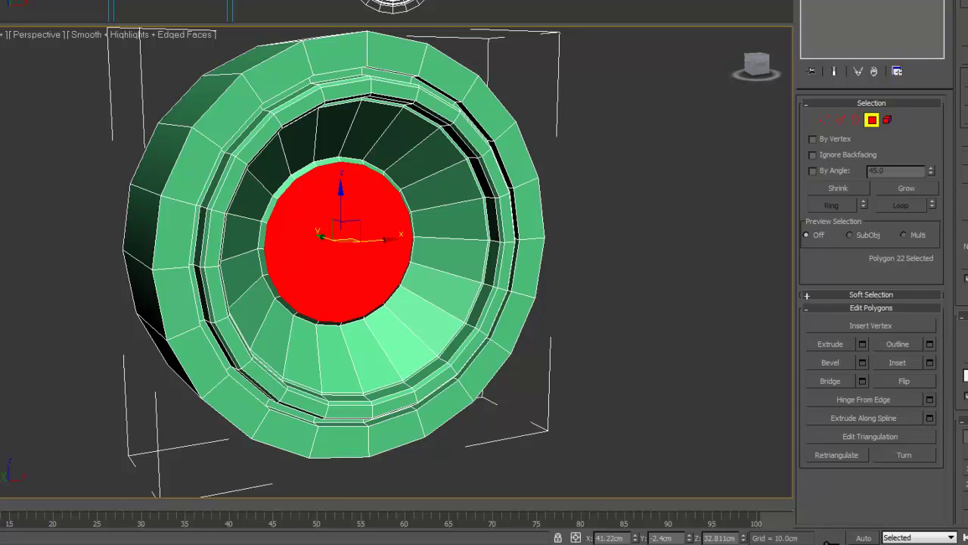
# - Bevel the central dome polygon as a group with a height of 0.45 cm and an outline amount of -0.33 cm
pyautogui.click(864, 363)
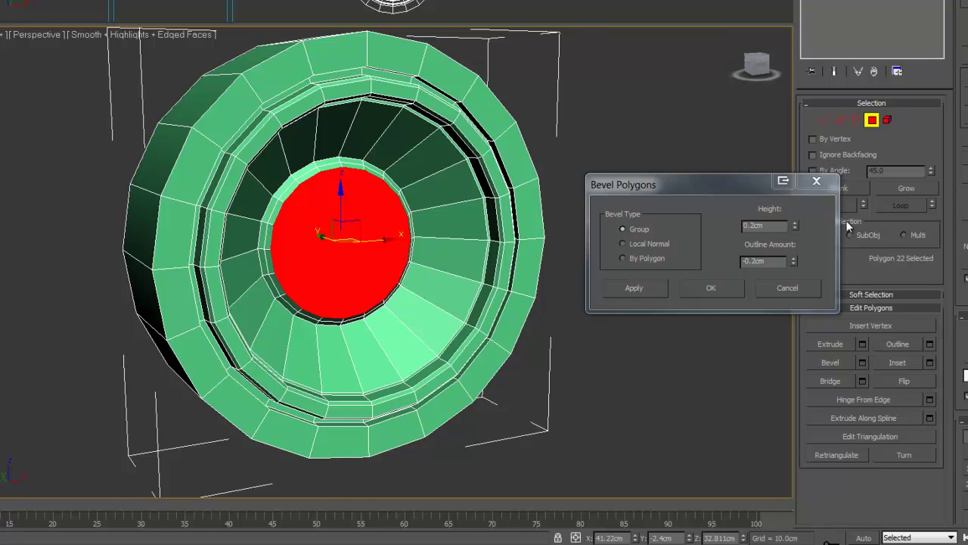
pyautogui.moveTo(785, 227); pyautogui.dragTo(752, 227)
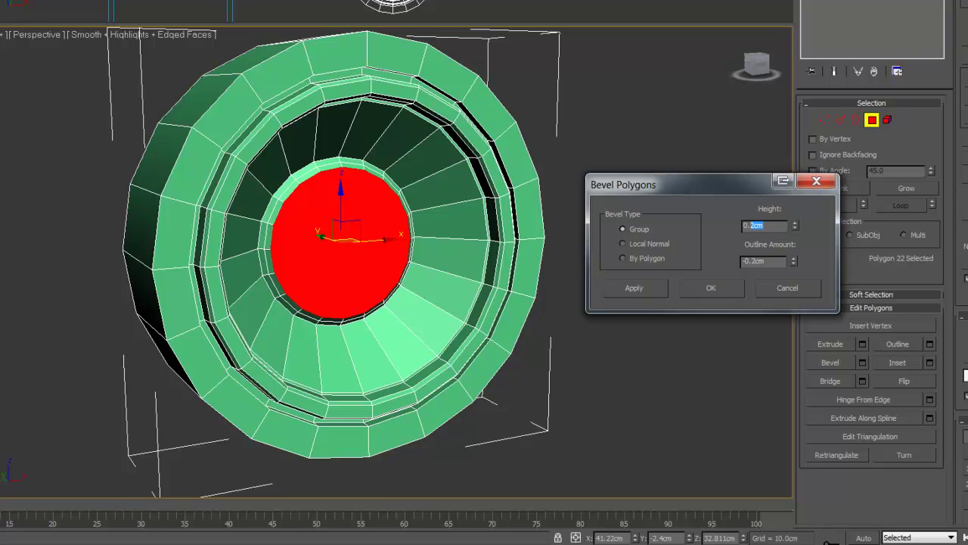
pyautogui.write('45')
pyautogui.press('Tab')
pyautogui.write('0')
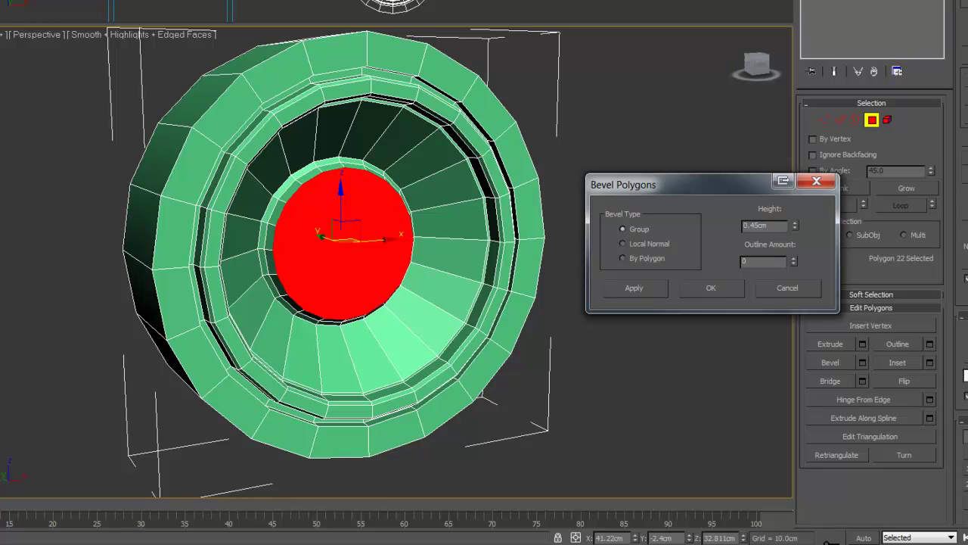
pyautogui.write('0.33')
pyautogui.click(640, 287)
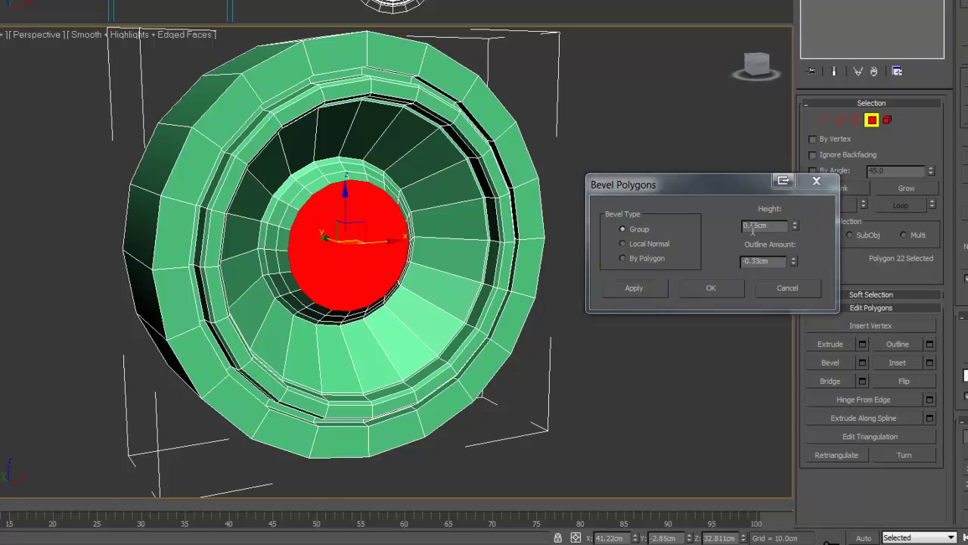
# - Bevel the central dome polygon again with a height of 0.28 cm and an outline amount of -0.57 cm
pyautogui.moveTo(749, 225); pyautogui.dragTo(812, 221)
pyautogui.write('28')
pyautogui.press('Tab')
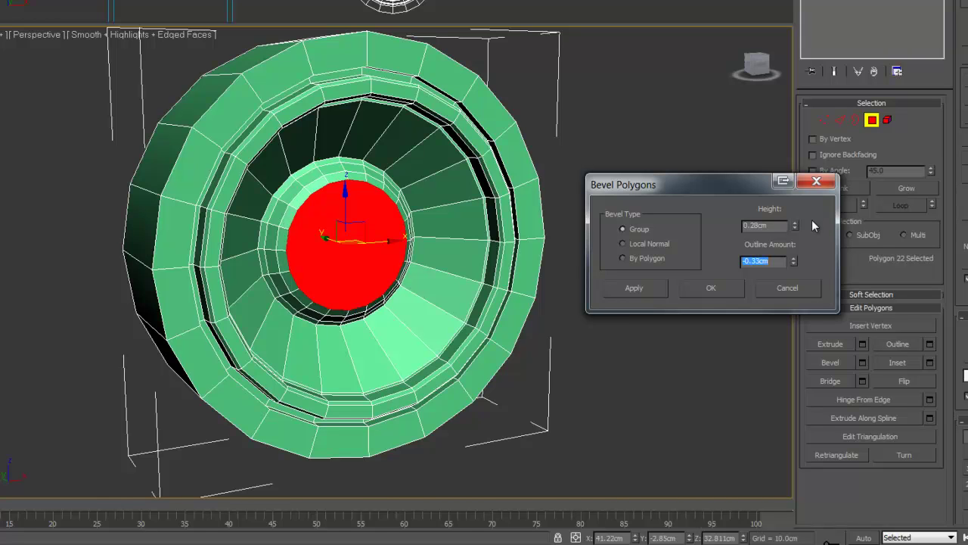
pyautogui.write('-0.57')
pyautogui.click(654, 284)
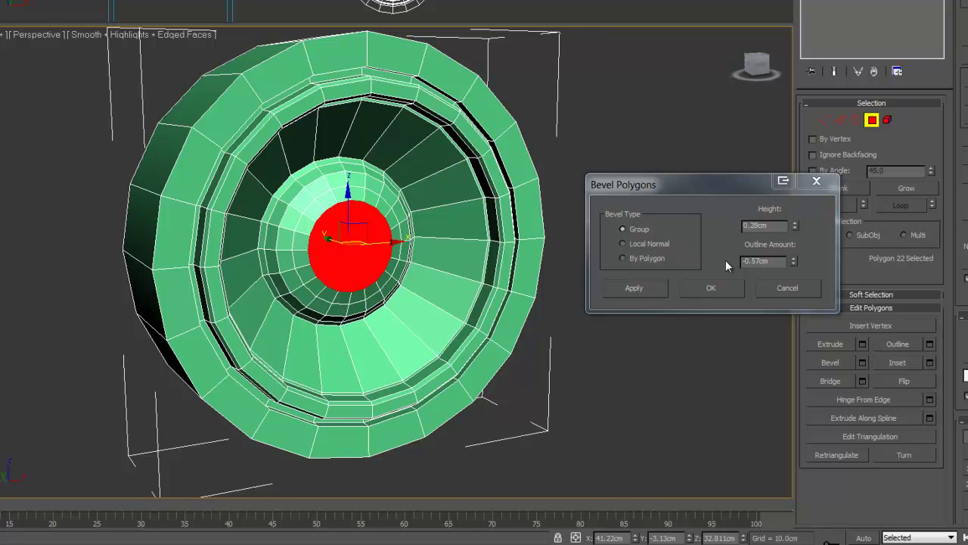
# - Bevel the central dome polygon with a height of 0.28 cm and an outline amount of -1.4 cm, then close the bevel settings
pyautogui.moveTo(767, 225); pyautogui.dragTo(757, 226)
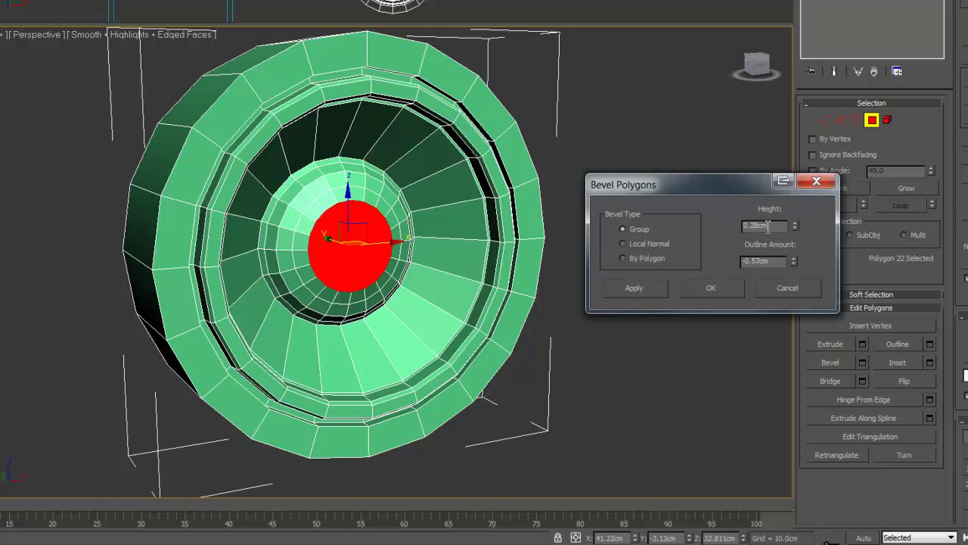
pyautogui.moveTo(773, 262); pyautogui.dragTo(746, 266)
pyautogui.press('BackSpace')
pyautogui.write('1.4')
pyautogui.click(633, 295)
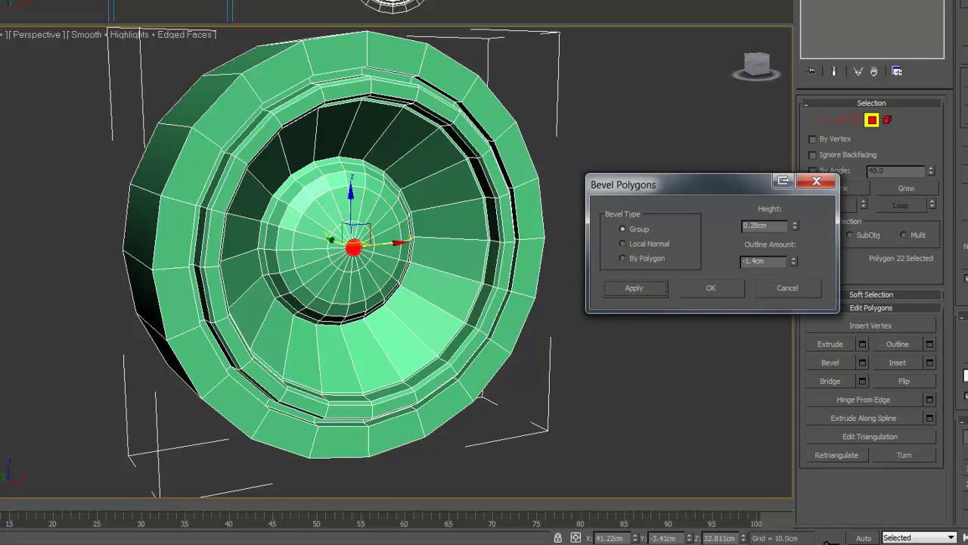
pyautogui.press('Return')
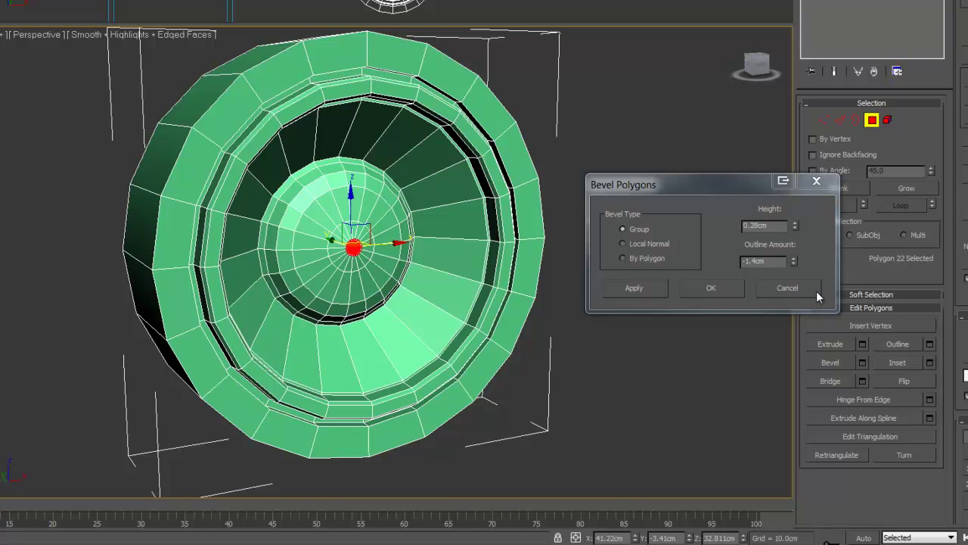
pyautogui.click(722, 292)
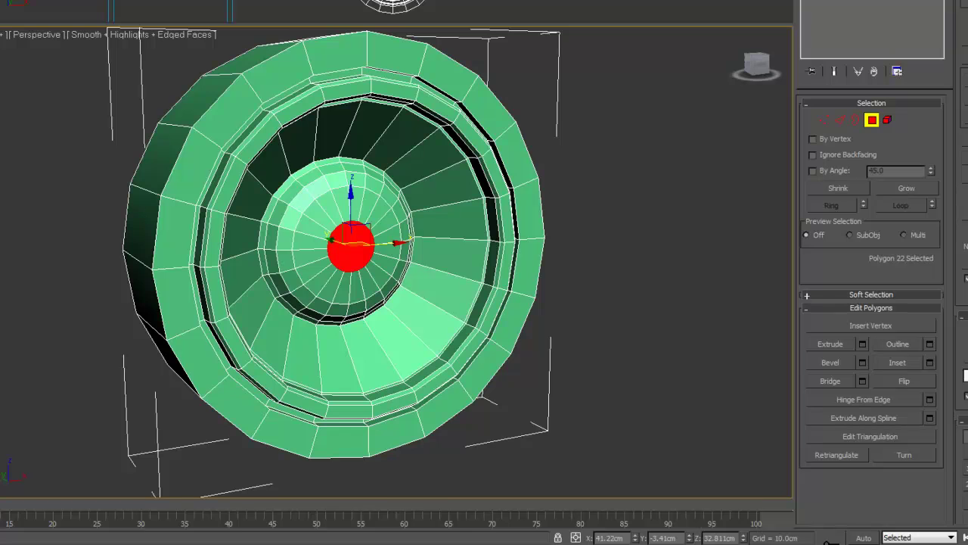
# - Delete the large flat polygon closing the back of the speaker driver
pyautogui.moveTo(452, 315)
pyautogui.keyDown('alt'); pyautogui.mouseDown(button='middle')
pyautogui.moveTo(543, 309)
pyautogui.moveTo(522, 361)
pyautogui.moveTo(628, 383)
pyautogui.moveTo(461, 320)
pyautogui.mouseUp(button='middle'); pyautogui.keyUp('alt')
pyautogui.click(462, 320)
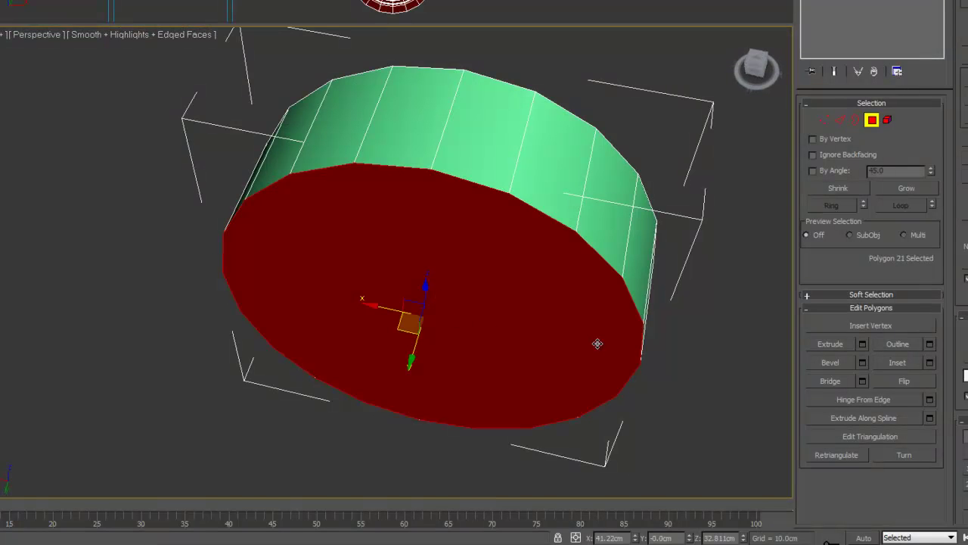
pyautogui.press('Delete')
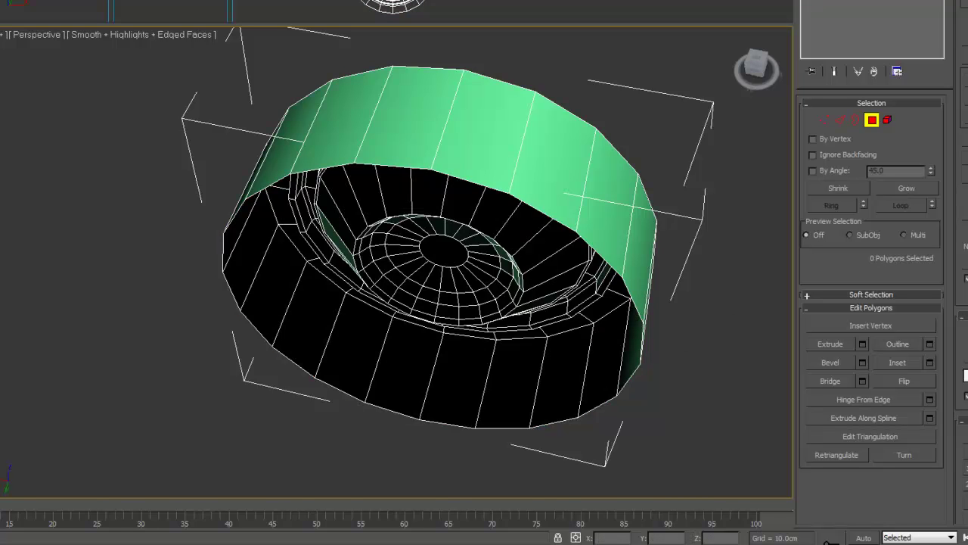
# - Select the ring of radial edges on the cone and connect them with 1 segment and a slide of 88, close to the dome
pyautogui.keyDown('alt'); pyautogui.moveTo(539, 209); pyautogui.dragTo(336, 154, button='middle'); pyautogui.keyUp('alt')
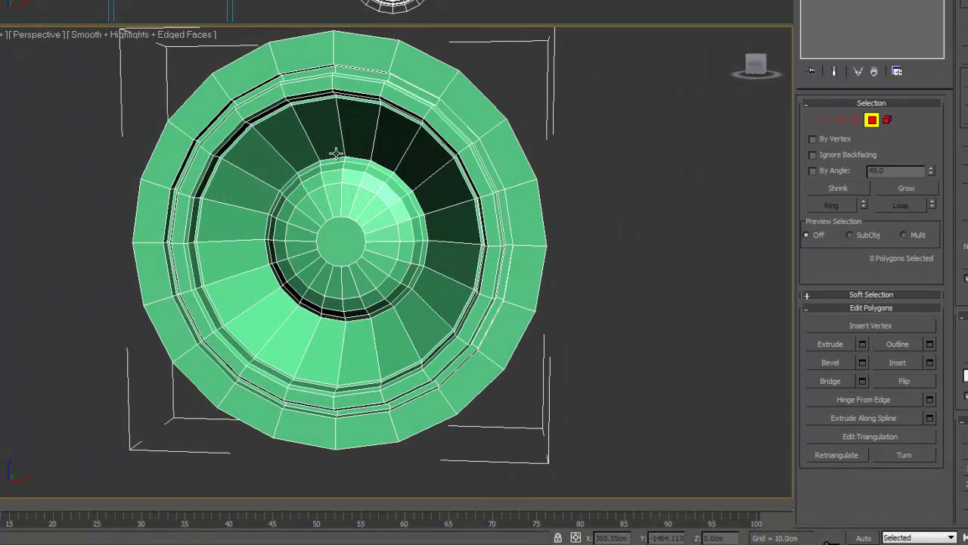
pyautogui.click(841, 120)
pyautogui.click(273, 142)
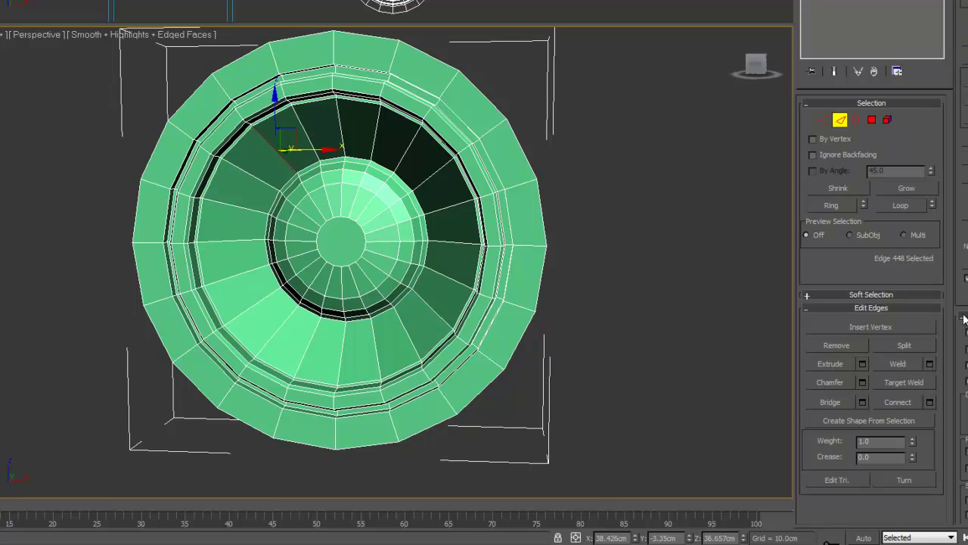
pyautogui.click(835, 205)
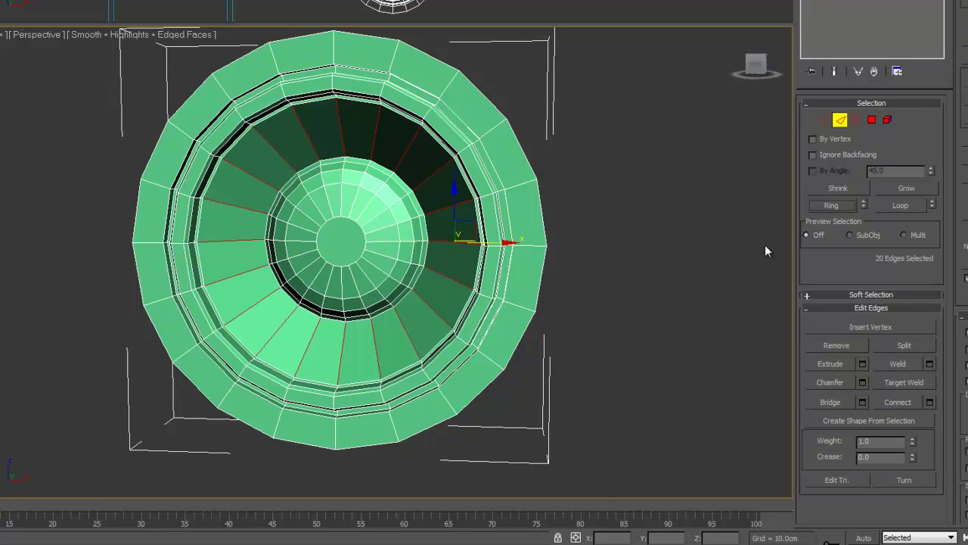
pyautogui.keyDown('alt'); pyautogui.moveTo(480, 301); pyautogui.dragTo(521, 302, button='middle'); pyautogui.keyUp('alt')
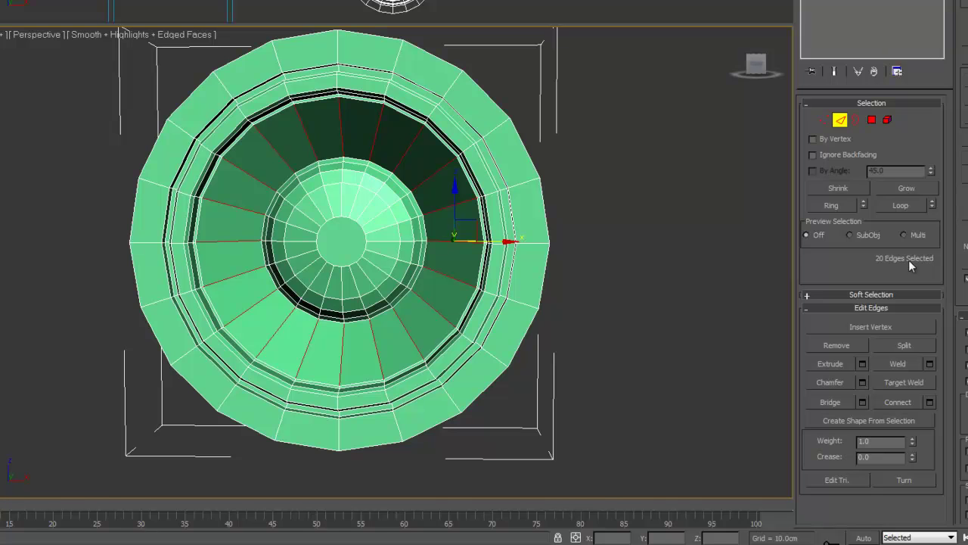
pyautogui.click(930, 404)
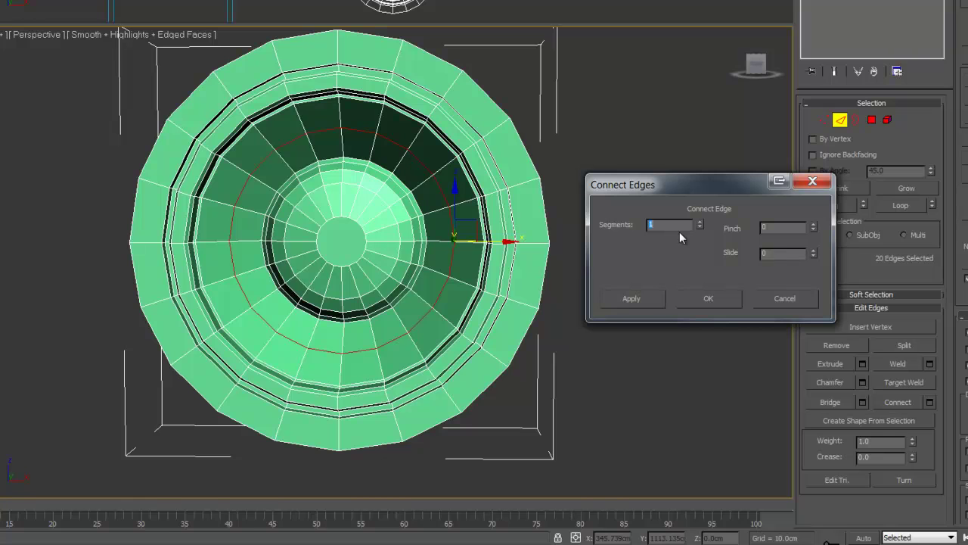
pyautogui.click(765, 253)
pyautogui.write('88')
pyautogui.click(706, 302)
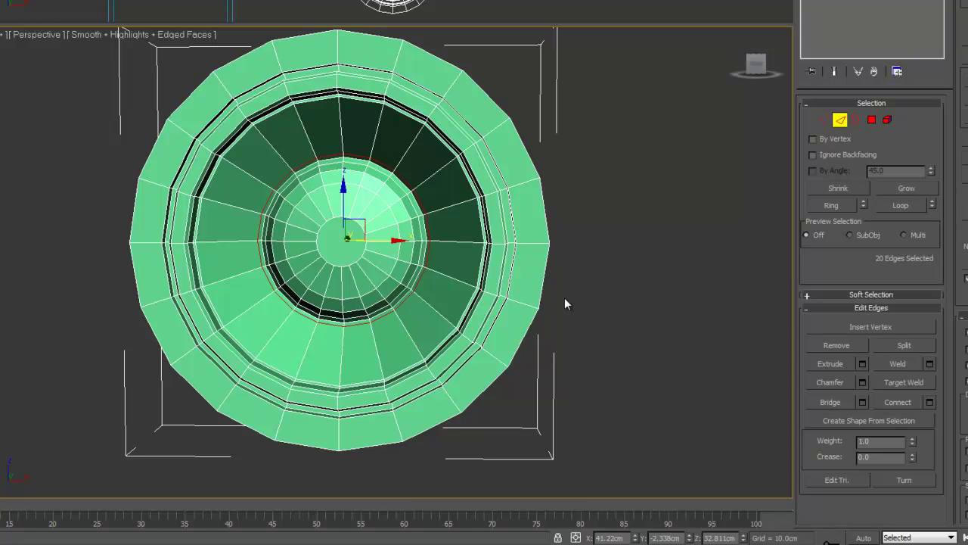
# - Try to extend the edge selection with the edge rings between the cone's inner loop and the dome's central cap
pyautogui.keyDown('ctrl'); pyautogui.click(274, 199); pyautogui.keyUp('ctrl')
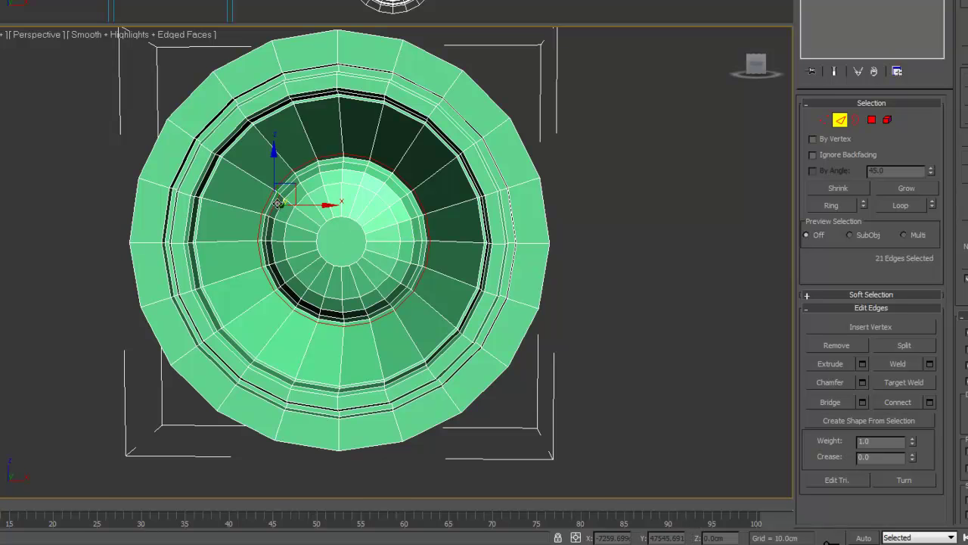
pyautogui.scroll(2, 314, 211)
pyautogui.scroll(2, 314, 211)
pyautogui.keyDown('ctrl'); pyautogui.click(190, 161); pyautogui.keyUp('ctrl')
pyautogui.keyDown('ctrl'); pyautogui.click(210, 162); pyautogui.keyUp('ctrl')
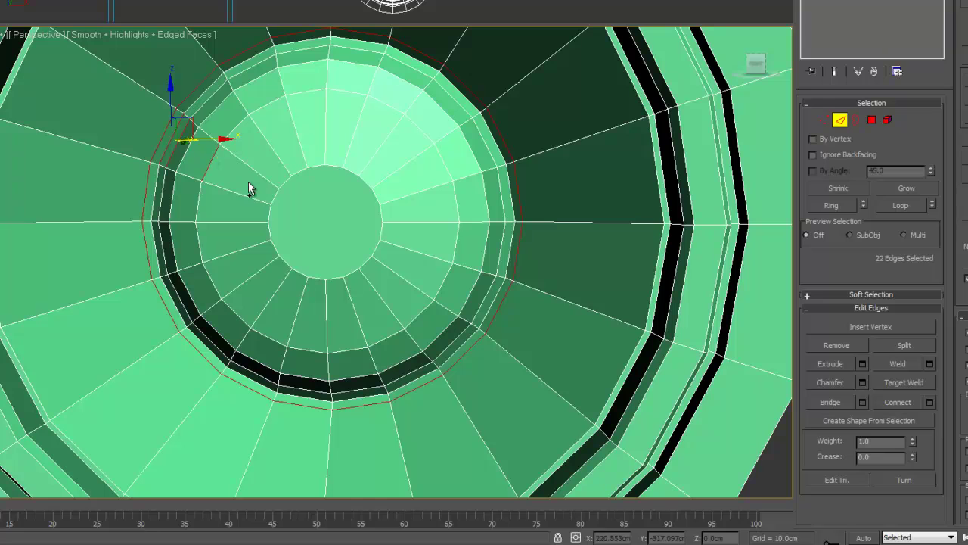
pyautogui.keyDown('ctrl'); pyautogui.click(275, 197); pyautogui.keyUp('ctrl')
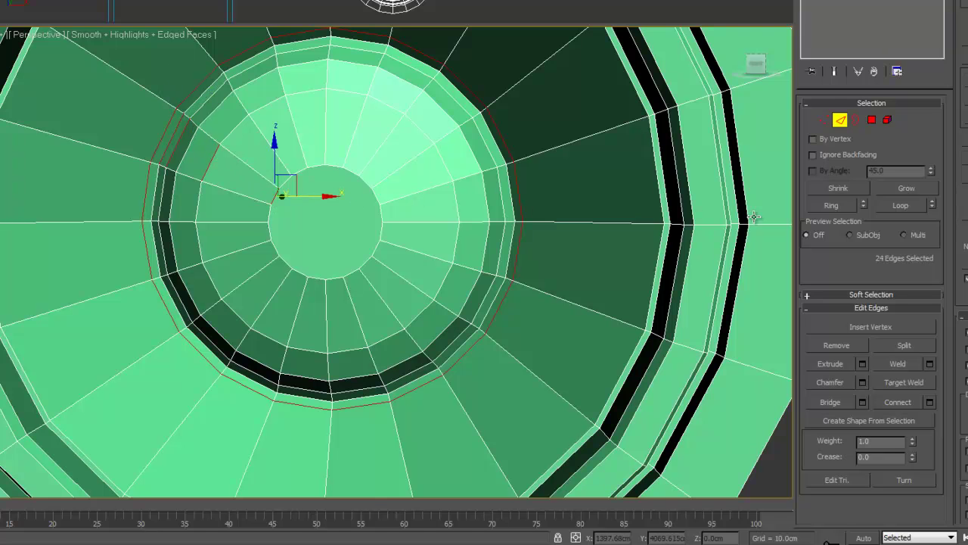
pyautogui.click(832, 206)
pyautogui.moveTo(311, 208); pyautogui.dragTo(279, 239, button='middle')
pyautogui.scroll(-5, 307, 239)
pyautogui.click(633, 311)
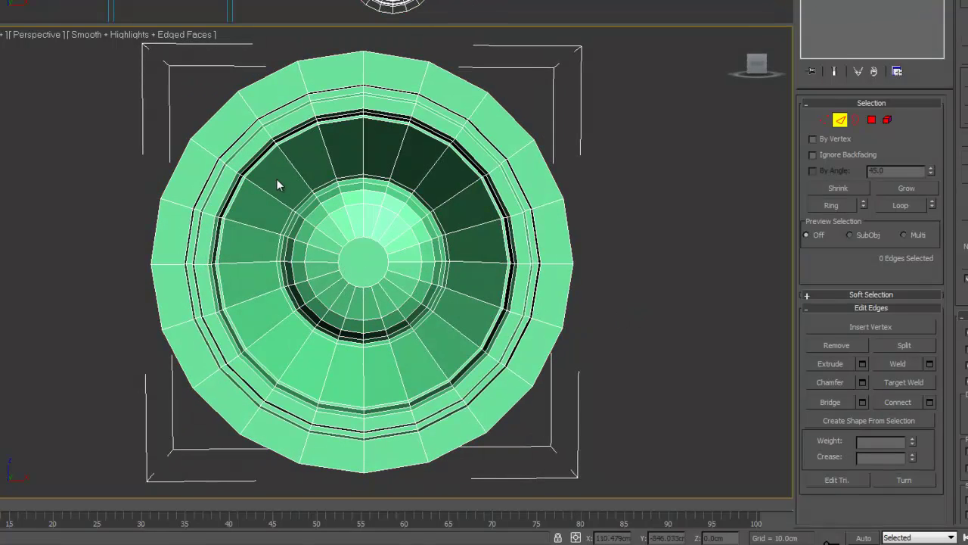
pyautogui.hotkey('ctrl', 'z')
pyautogui.moveTo(446, 338)
pyautogui.mouseDown(button='middle')
pyautogui.moveTo(438, 323)
pyautogui.moveTo(440, 333)
pyautogui.mouseUp(button='middle')
pyautogui.scroll(4, 426, 312)
pyautogui.keyDown('alt'); pyautogui.moveTo(724, 411); pyautogui.dragTo(556, 245); pyautogui.keyUp('alt')
# - Select only the polygons of the central dome, deselecting all cone and outer ring polygons around it
pyautogui.click(871, 119)
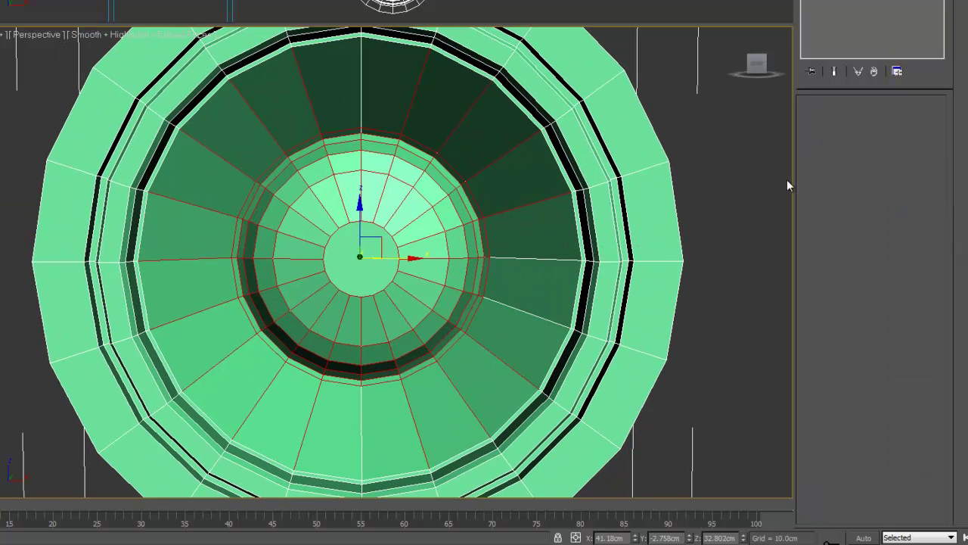
pyautogui.moveTo(710, 420); pyautogui.dragTo(226, 105)
pyautogui.moveTo(735, 443); pyautogui.dragTo(497, 154)
pyautogui.keyDown('alt'); pyautogui.moveTo(667, 101); pyautogui.dragTo(121, 13); pyautogui.keyUp('alt')
pyautogui.keyDown('alt'); pyautogui.moveTo(23, 87); pyautogui.dragTo(242, 443); pyautogui.keyUp('alt')
pyautogui.moveTo(547, 329); pyautogui.dragTo(549, 275, button='middle')
pyautogui.keyDown('alt'); pyautogui.moveTo(655, 489); pyautogui.dragTo(193, 348); pyautogui.keyUp('alt')
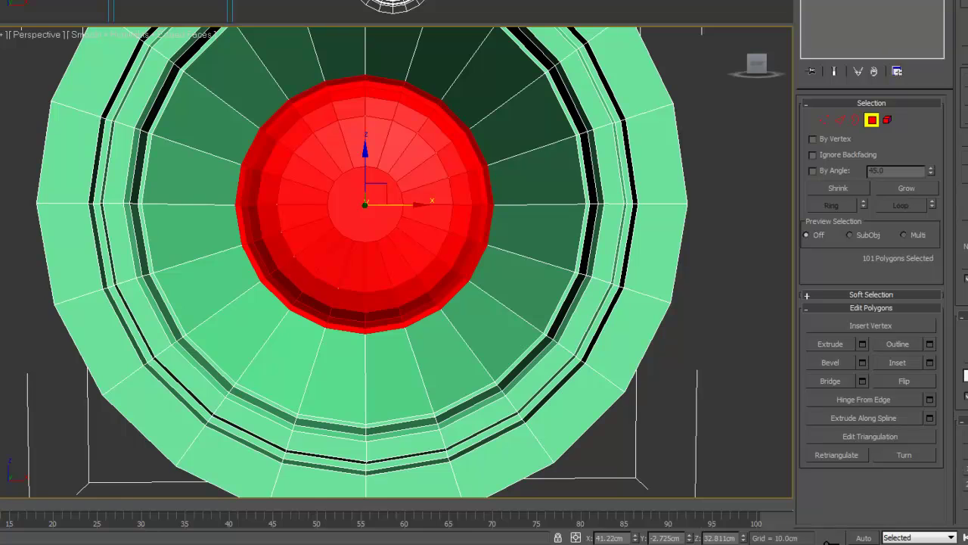
# - Extrude the selected dome polygons as a group by 0.15 cm
pyautogui.click(863, 343)
pyautogui.moveTo(775, 233); pyautogui.dragTo(721, 228)
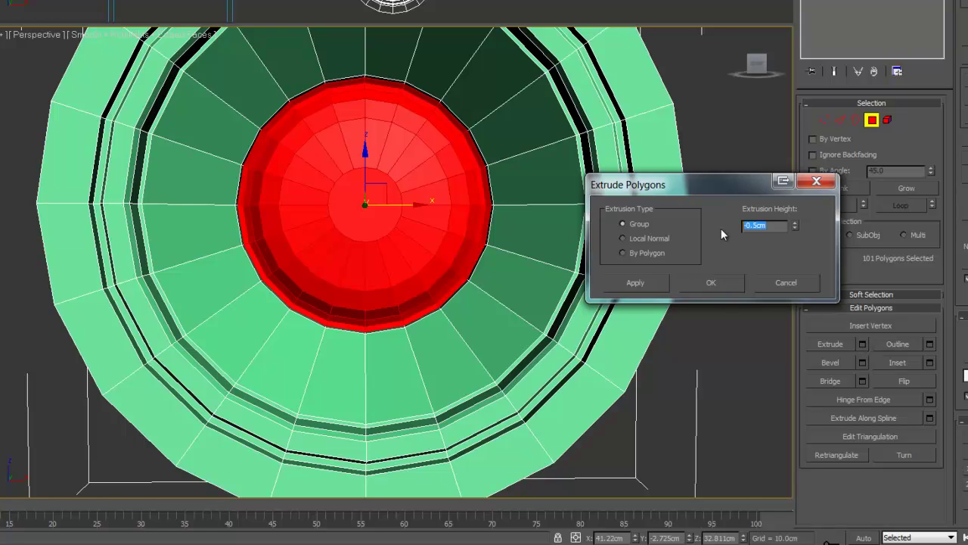
pyautogui.write('0.15')
pyautogui.click(726, 279)
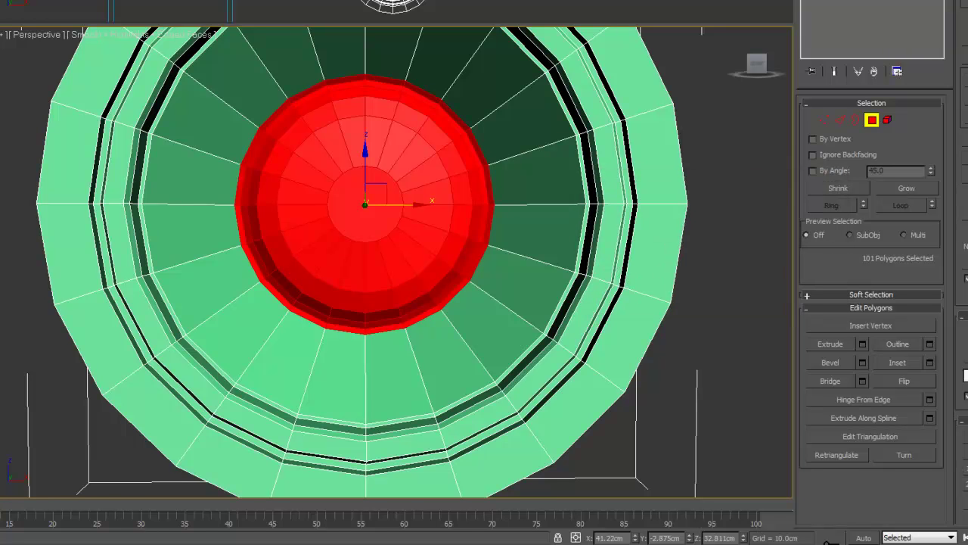
# - Add a MeshSmooth modifier using NURMS and leave polygon sub-object editing so it smooths the whole driver
pyautogui.click(870, 2)
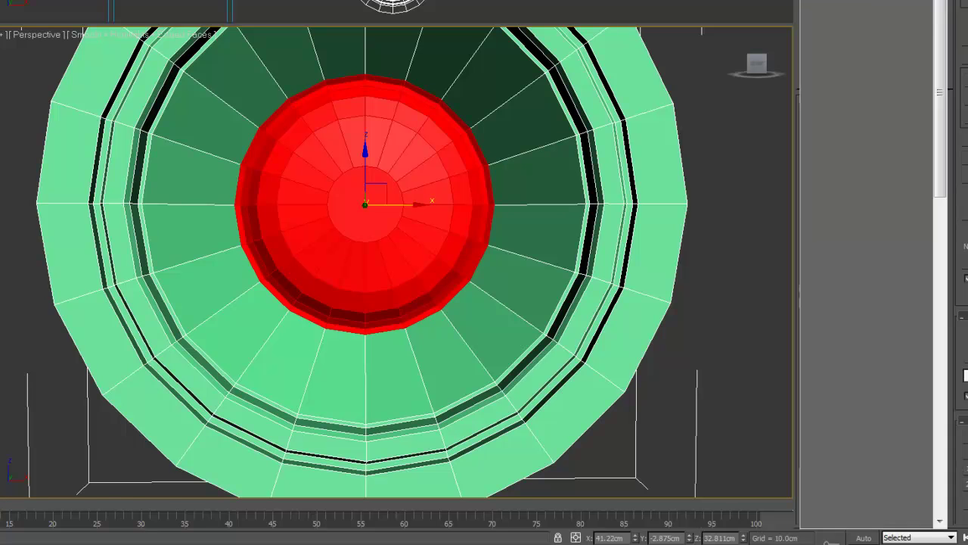
pyautogui.scroll(-15, 866, 264)
pyautogui.click(833, 6)
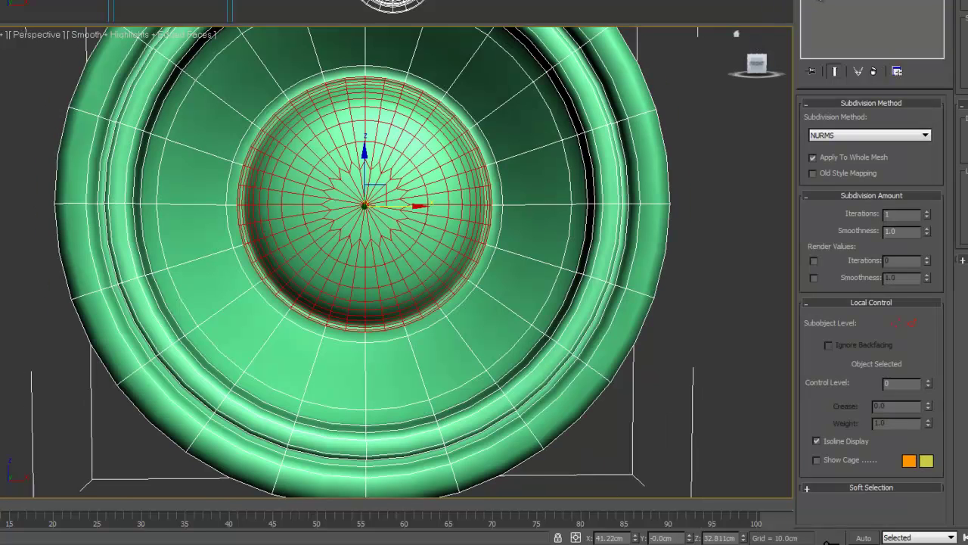
pyautogui.click(822, 2)
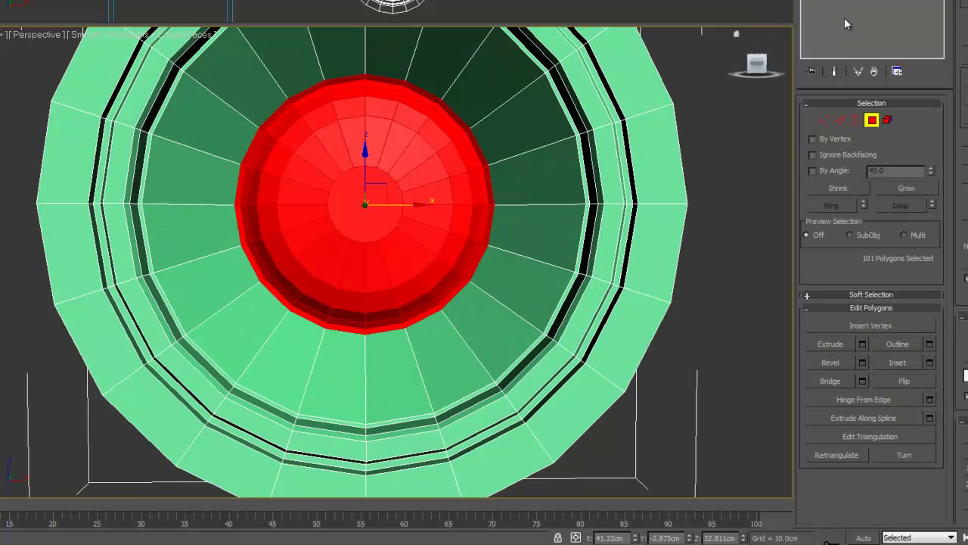
pyautogui.click(847, 4)
pyautogui.click(832, 2)
pyautogui.moveTo(542, 179)
pyautogui.mouseDown(button='middle')
pyautogui.moveTo(521, 186)
pyautogui.moveTo(537, 183)
pyautogui.moveTo(539, 170)
pyautogui.mouseUp(button='middle')
pyautogui.scroll(-4, 539, 170)
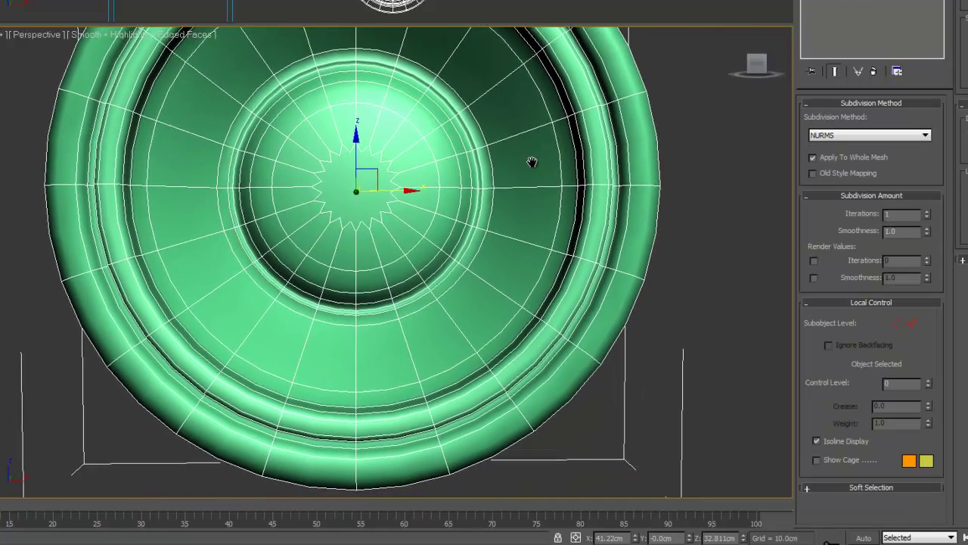
# - Render the smoothed driver from an angled perspective view to check its shape, and close the render window
pyautogui.keyDown('alt'); pyautogui.moveTo(356, 244); pyautogui.dragTo(396, 261, button='middle'); pyautogui.keyUp('alt')
pyautogui.scroll(-3, 396, 261)
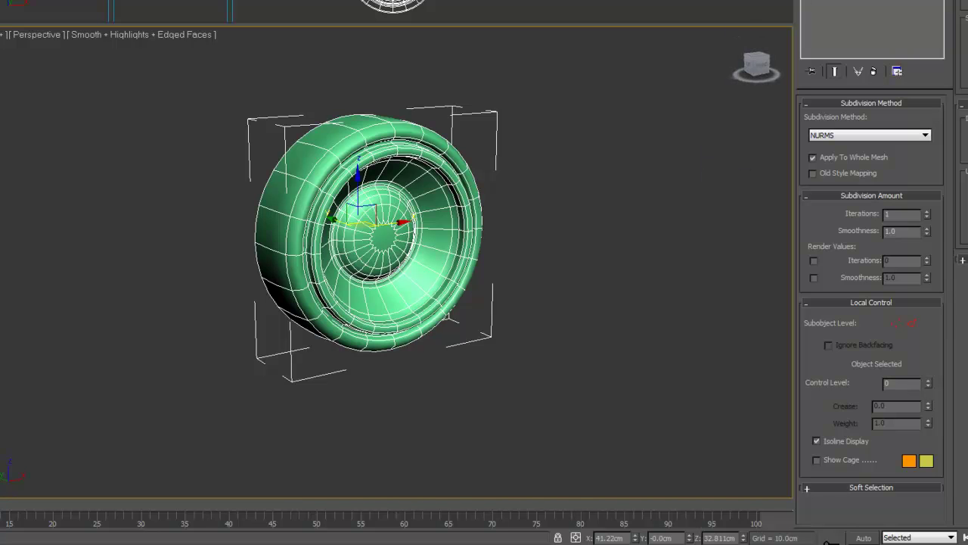
pyautogui.hotkey('shift', 'q')
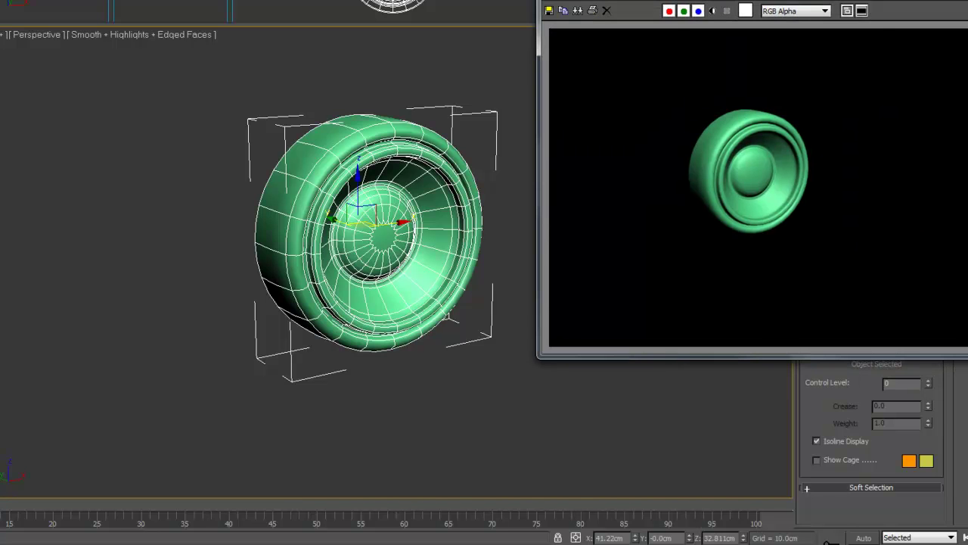
pyautogui.hotkey('alt', 'F4')
# - Return to the driver's Editable Poly level below MeshSmooth and examine the unsmoothed rings, cone and dome up close
pyautogui.moveTo(545, 174); pyautogui.dragTo(562, 174, button='middle')
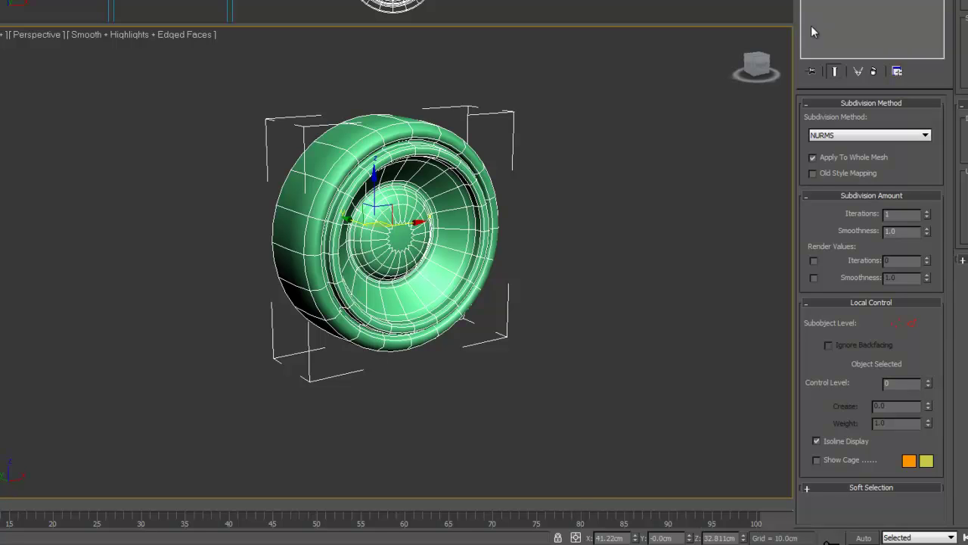
pyautogui.click(831, 1)
pyautogui.scroll(5, 493, 216)
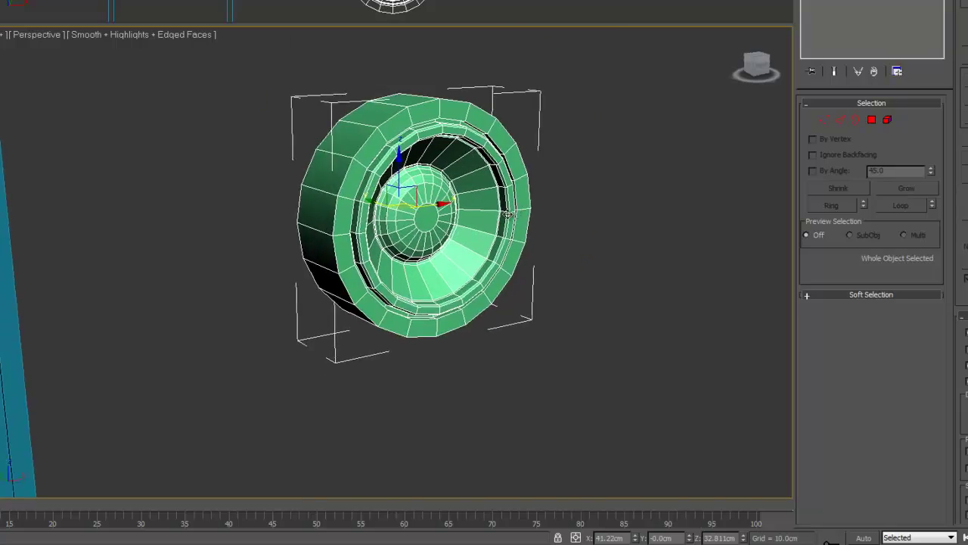
pyautogui.scroll(4, 442, 219)
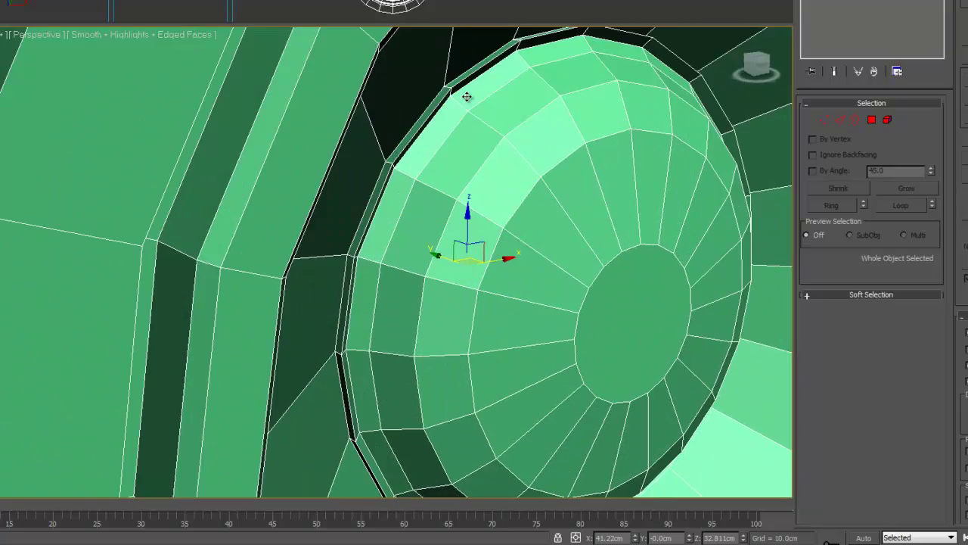
pyautogui.keyDown('alt'); pyautogui.moveTo(467, 97); pyautogui.dragTo(518, 74, button='middle'); pyautogui.keyUp('alt')
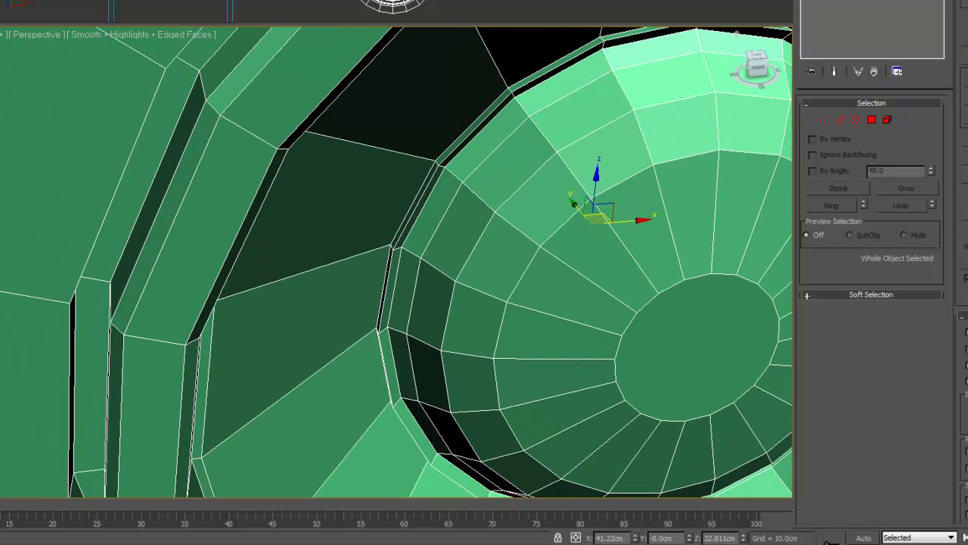
pyautogui.moveTo(519, 205); pyautogui.dragTo(430, 218, button='middle')
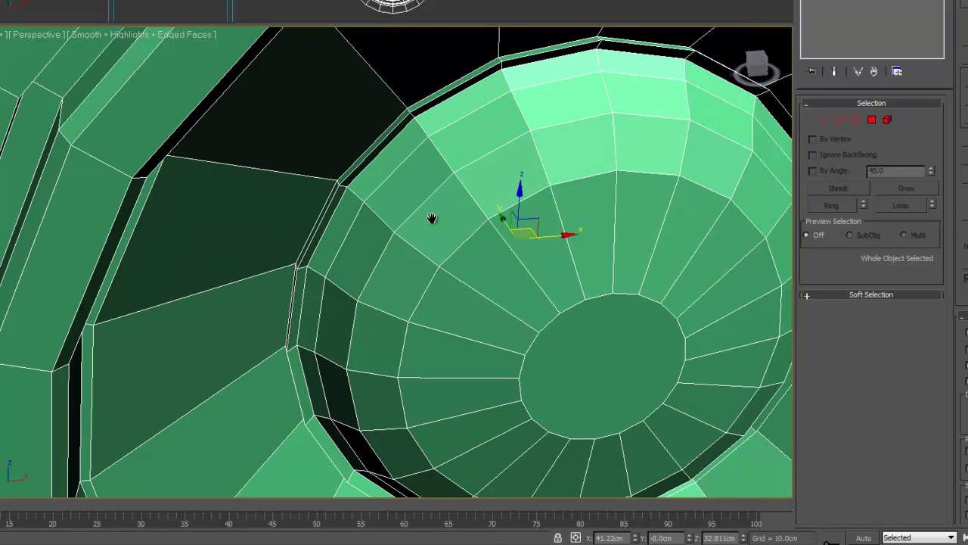
pyautogui.moveTo(508, 223); pyautogui.dragTo(508, 250, button='middle')
pyautogui.press('f')
pyautogui.press('z')
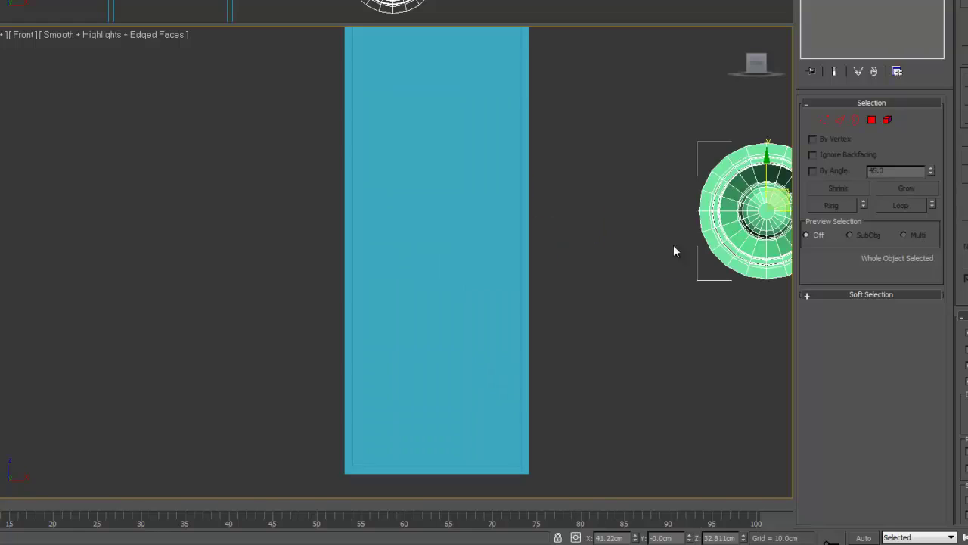
pyautogui.moveTo(510, 178); pyautogui.dragTo(391, 324, button='middle')
pyautogui.scroll(3, 385, 268)
pyautogui.moveTo(301, 254); pyautogui.dragTo(445, 263, button='middle')
pyautogui.keyDown('alt'); pyautogui.moveTo(124, 218); pyautogui.dragTo(190, 282, button='middle'); pyautogui.keyUp('alt')
pyautogui.press('p')
pyautogui.press('z')
pyautogui.scroll(3, 314, 285)
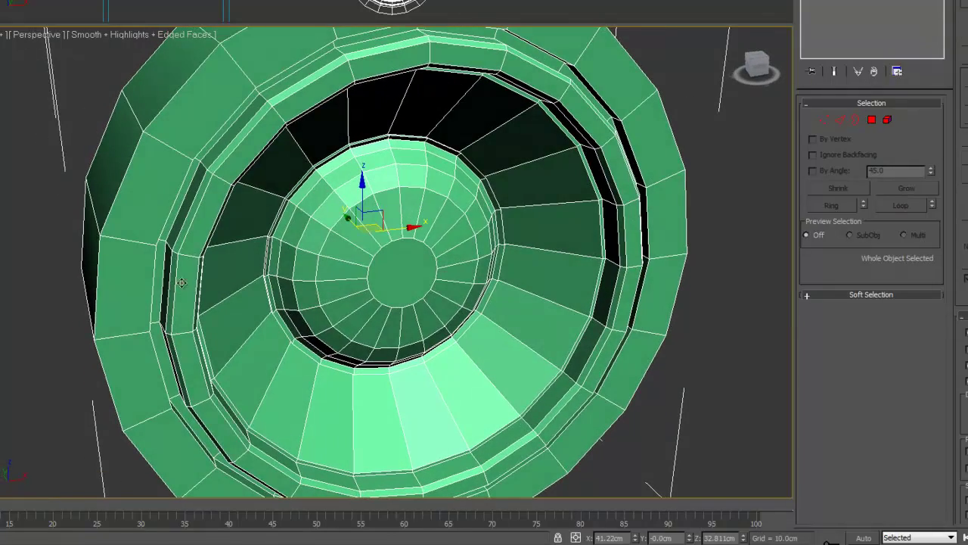
# - Chamfer two full edge loops, one at the rim's inner groove and one around the cone's outer border, by 0.02 cm
pyautogui.click(840, 120)
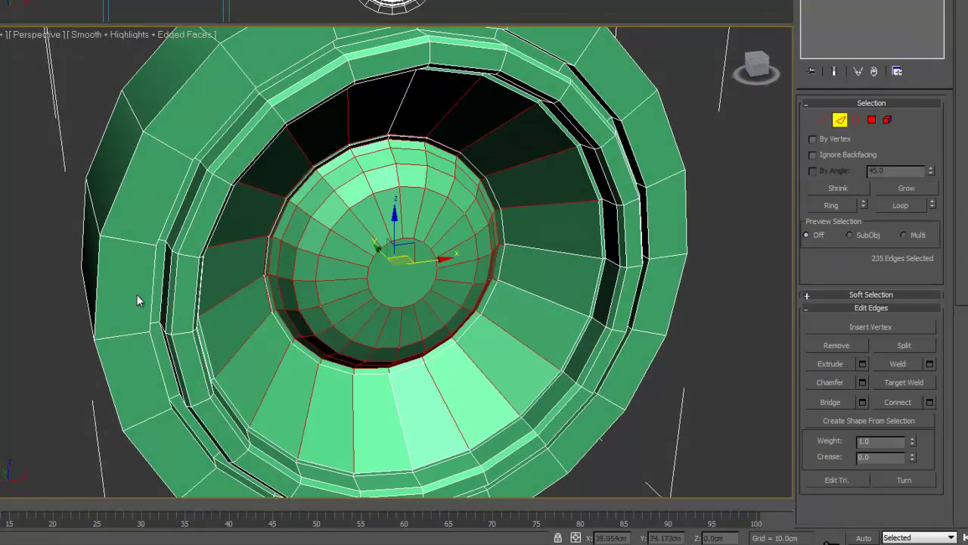
pyautogui.click(162, 280)
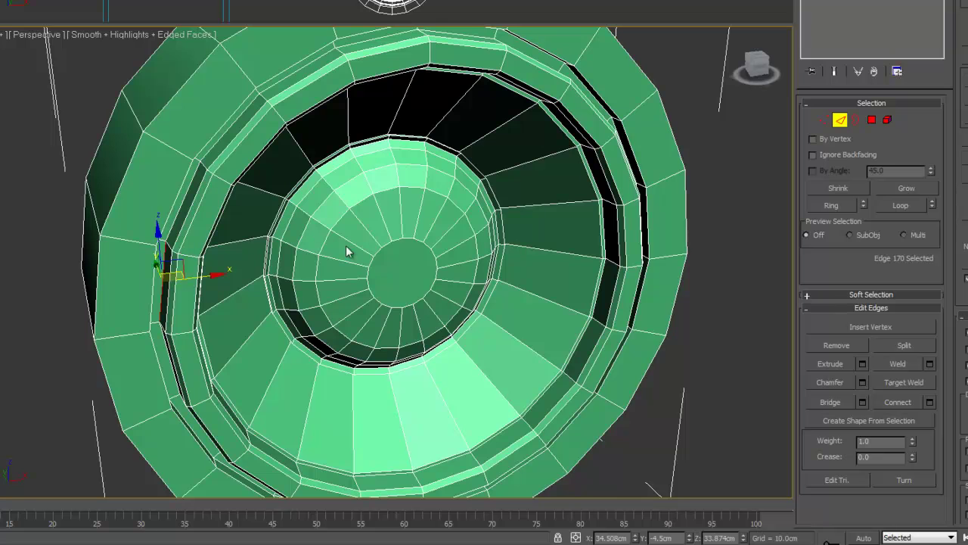
pyautogui.keyDown('alt'); pyautogui.moveTo(602, 300); pyautogui.dragTo(617, 296, button='middle'); pyautogui.keyUp('alt')
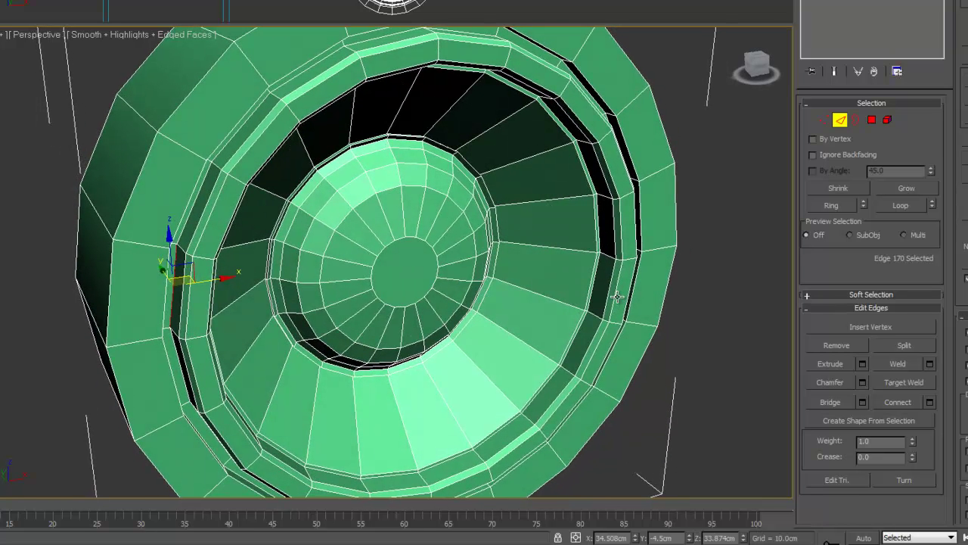
pyautogui.keyDown('ctrl'); pyautogui.click(583, 314); pyautogui.keyUp('ctrl')
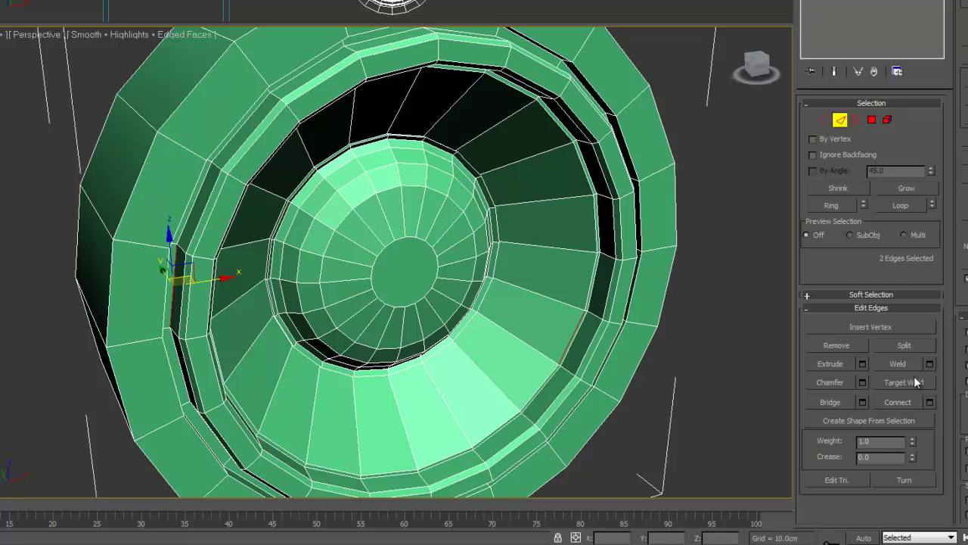
pyautogui.click(851, 205)
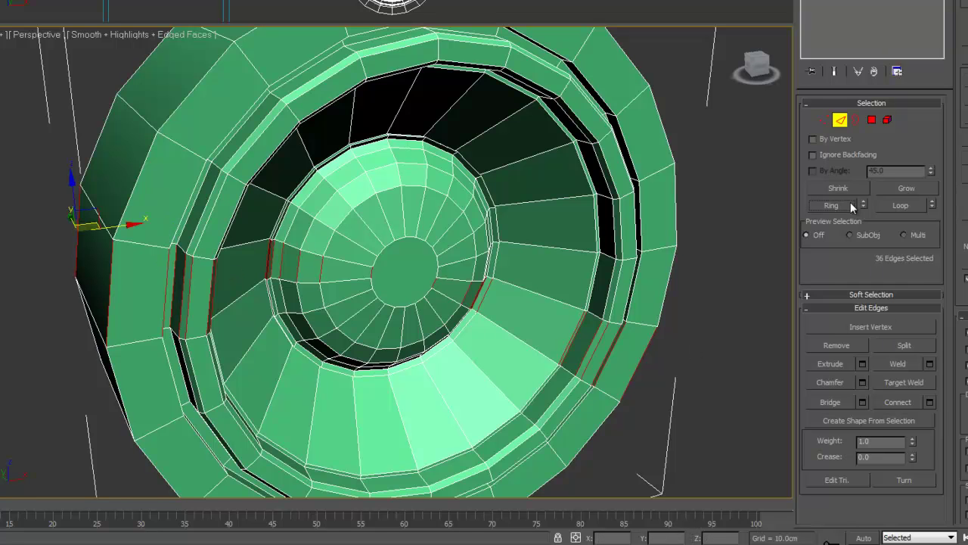
pyautogui.click(898, 205)
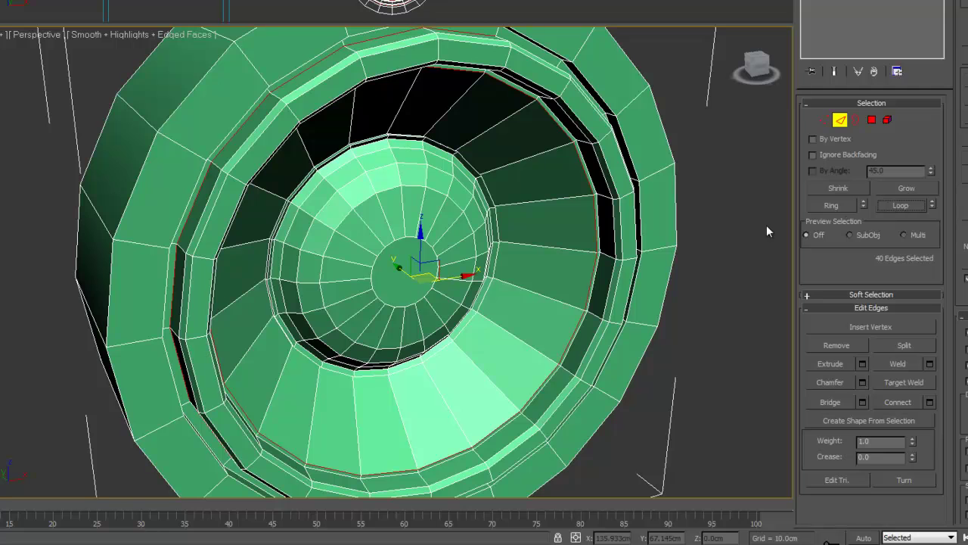
pyautogui.keyDown('alt'); pyautogui.moveTo(660, 250); pyautogui.dragTo(663, 242, button='middle'); pyautogui.keyUp('alt')
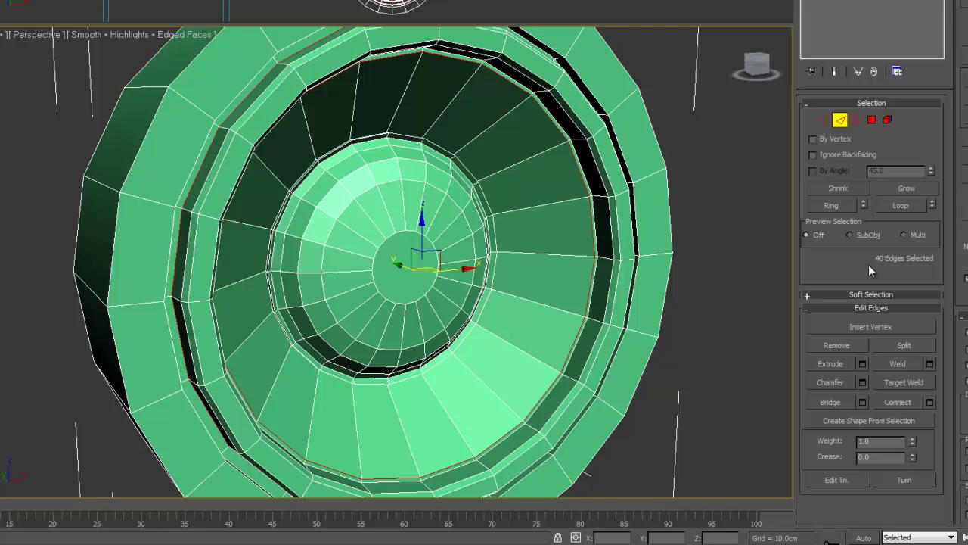
pyautogui.click(863, 382)
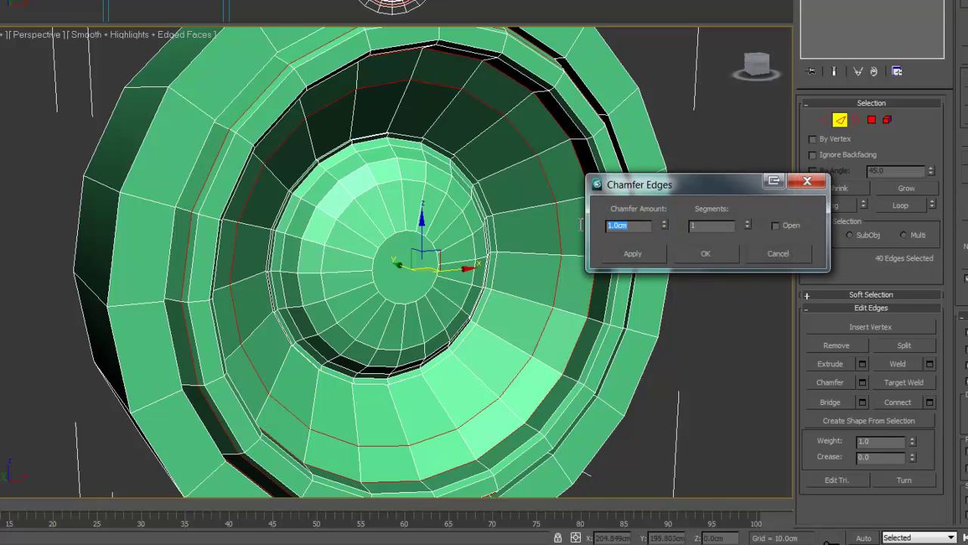
pyautogui.write('0.02')
pyautogui.click(719, 259)
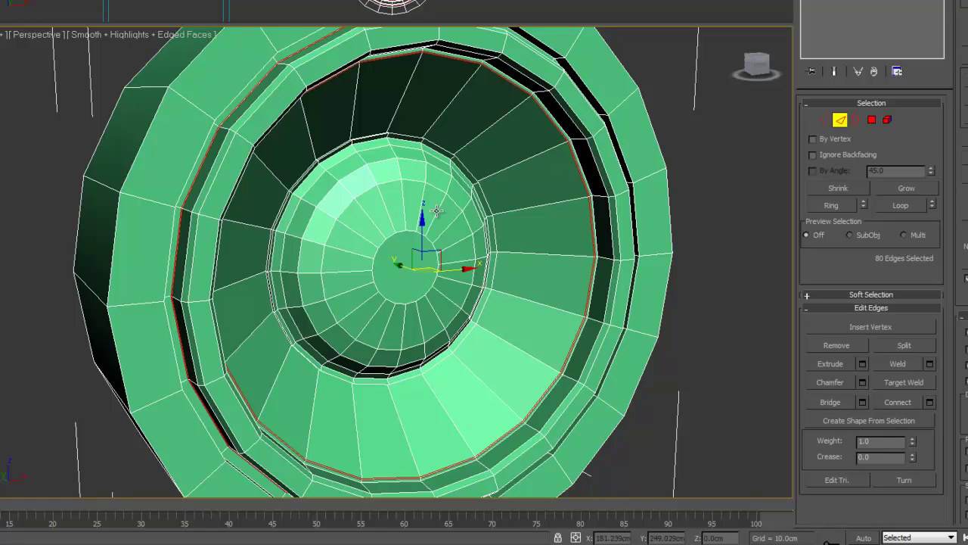
# - Chamfer three full edge loops together: the front rim's outer edge and the two edges bordering the groove inside the rim
pyautogui.click(129, 172)
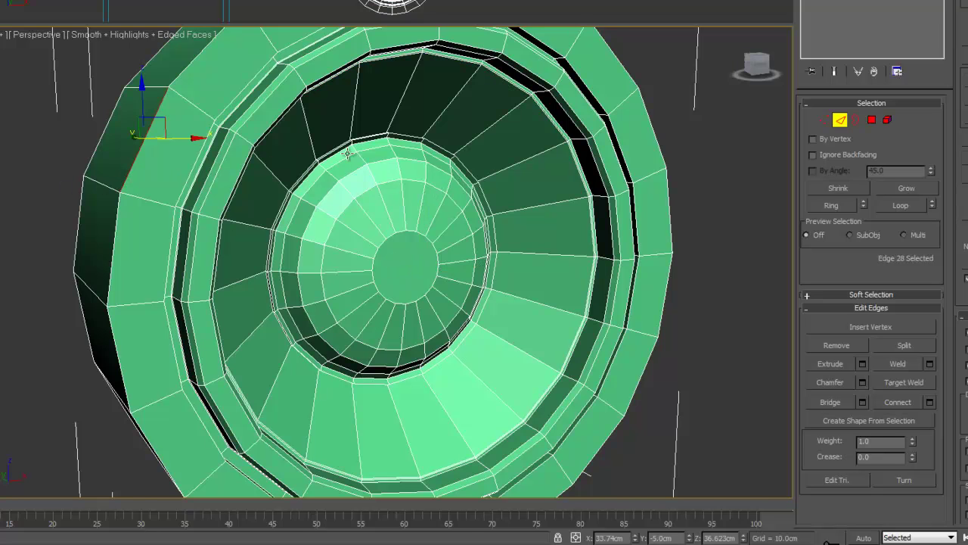
pyautogui.keyDown('ctrl'); pyautogui.click(196, 168); pyautogui.keyUp('ctrl')
pyautogui.keyDown('alt'); pyautogui.moveTo(198, 174); pyautogui.dragTo(266, 204, button='middle'); pyautogui.keyUp('alt')
pyautogui.scroll(3, 169, 193)
pyautogui.keyDown('ctrl'); pyautogui.click(219, 189); pyautogui.keyUp('ctrl')
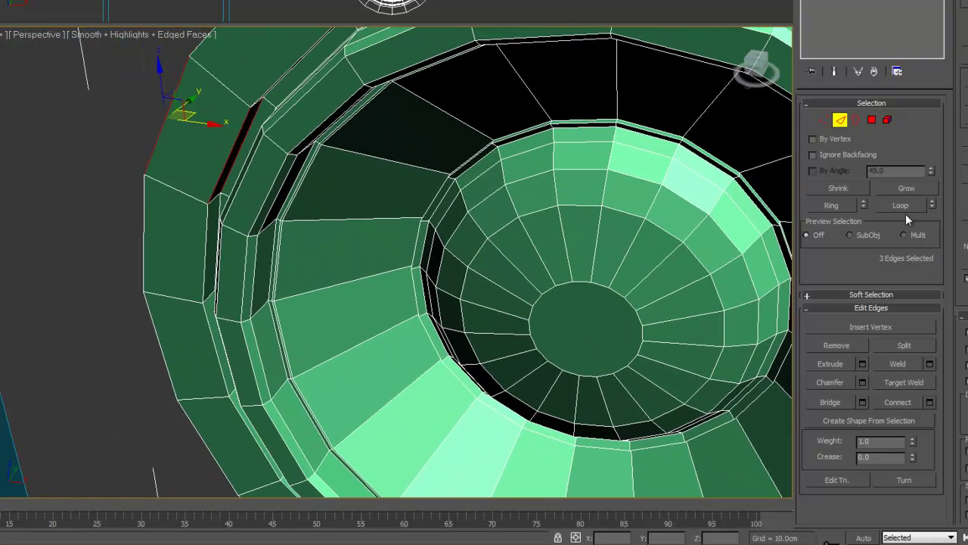
pyautogui.click(874, 206)
pyautogui.keyDown('alt'); pyautogui.moveTo(514, 171); pyautogui.dragTo(408, 190, button='middle'); pyautogui.keyUp('alt')
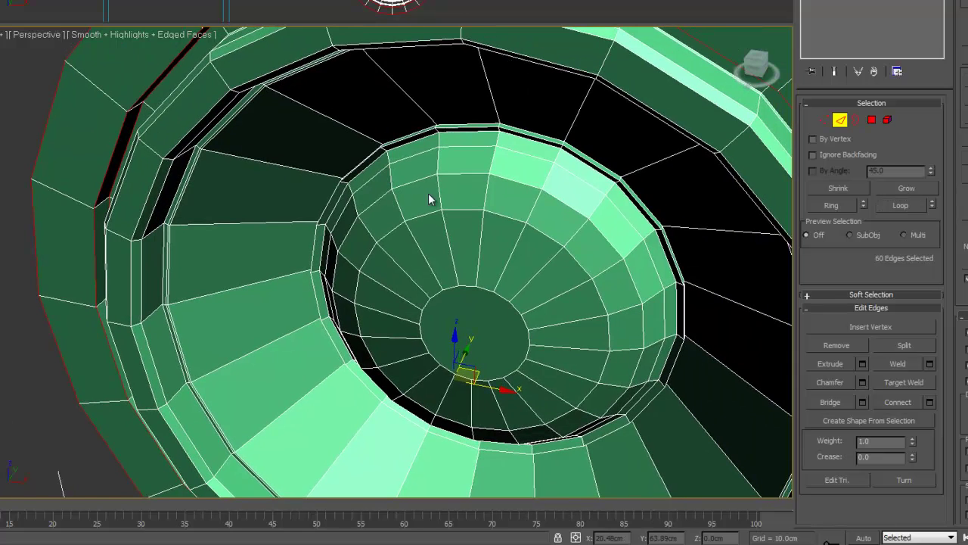
pyautogui.click(862, 382)
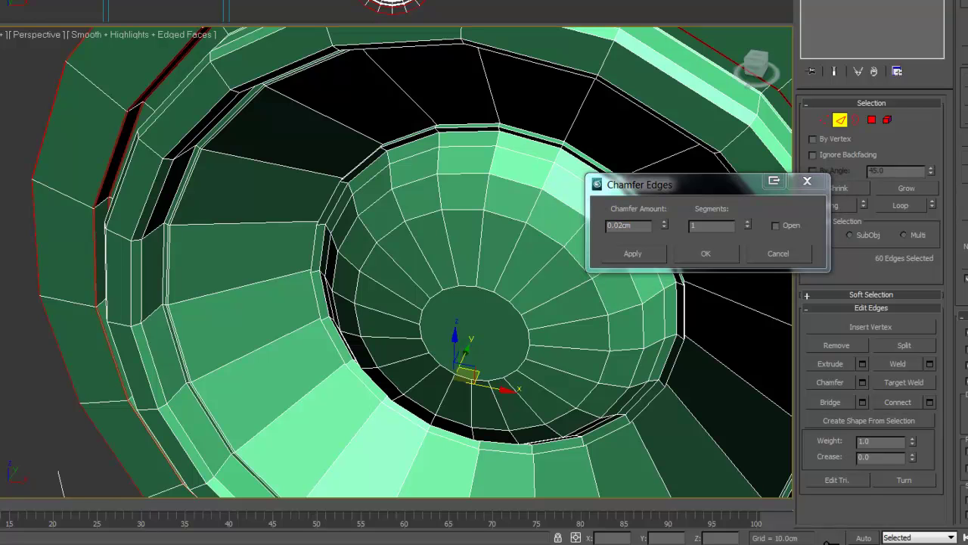
pyautogui.click(633, 225)
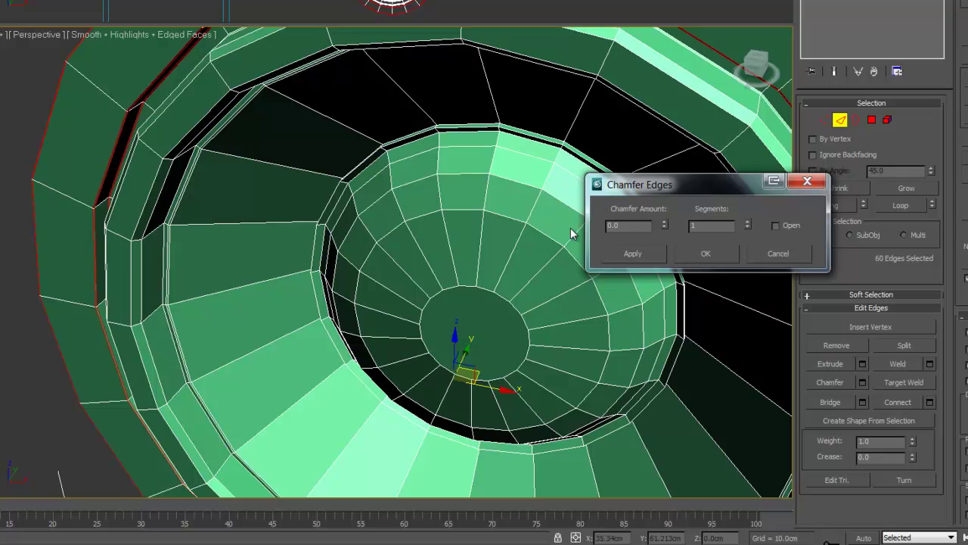
pyautogui.click(719, 253)
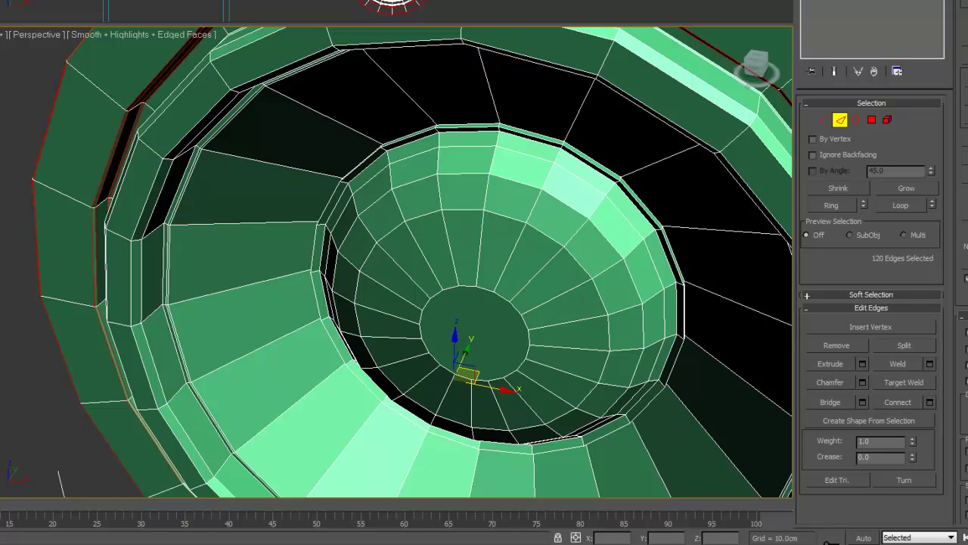
# - Select the edge loop around the driver's back and move it backward along Y to about 7.95 cm, lengthening the body
pyautogui.keyDown('alt'); pyautogui.moveTo(671, 199); pyautogui.dragTo(503, 223, button='middle'); pyautogui.keyUp('alt')
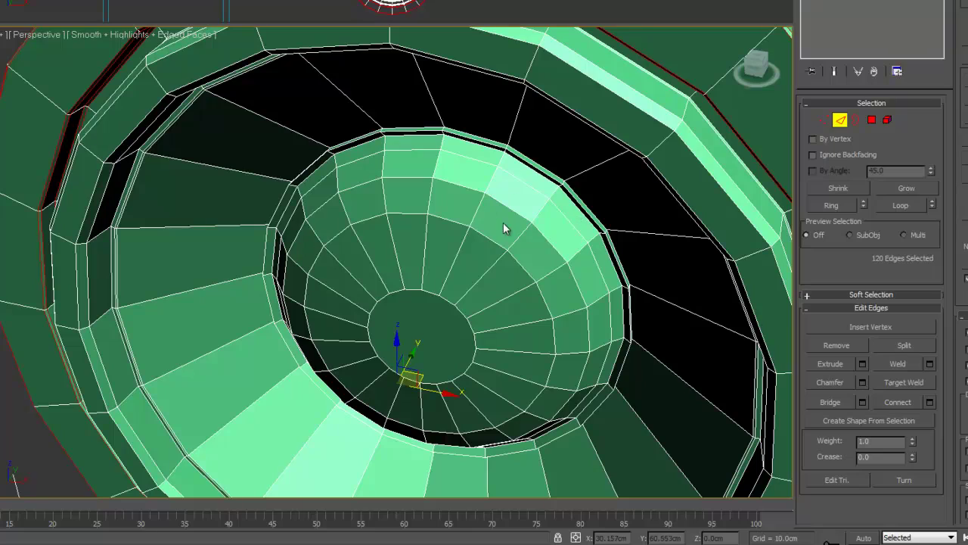
pyautogui.keyDown('alt'); pyautogui.moveTo(425, 242); pyautogui.dragTo(324, 233, button='middle'); pyautogui.keyUp('alt')
pyautogui.click(235, 213)
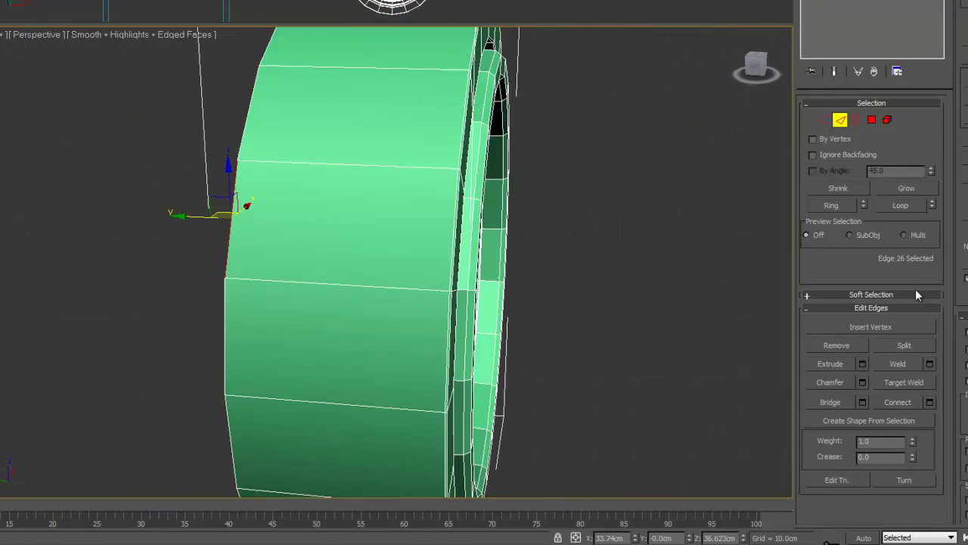
pyautogui.click(900, 205)
pyautogui.keyDown('alt'); pyautogui.moveTo(755, 262); pyautogui.dragTo(352, 257, button='middle'); pyautogui.keyUp('alt')
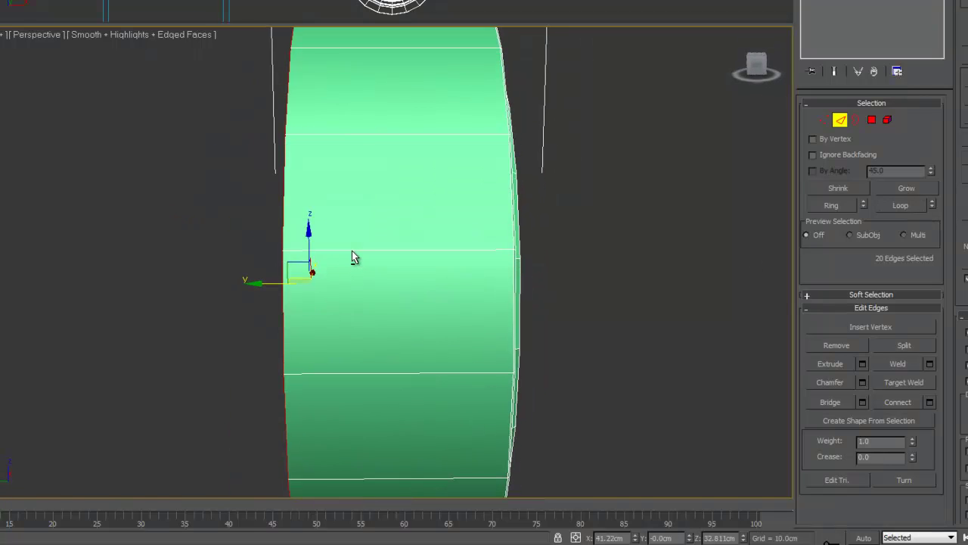
pyautogui.moveTo(265, 281); pyautogui.dragTo(36, 251)
pyautogui.moveTo(359, 254); pyautogui.dragTo(417, 246, button='middle')
pyautogui.keyDown('alt'); pyautogui.moveTo(463, 275); pyautogui.dragTo(216, 265, button='middle'); pyautogui.keyUp('alt')
pyautogui.moveTo(450, 276); pyautogui.dragTo(467, 275)
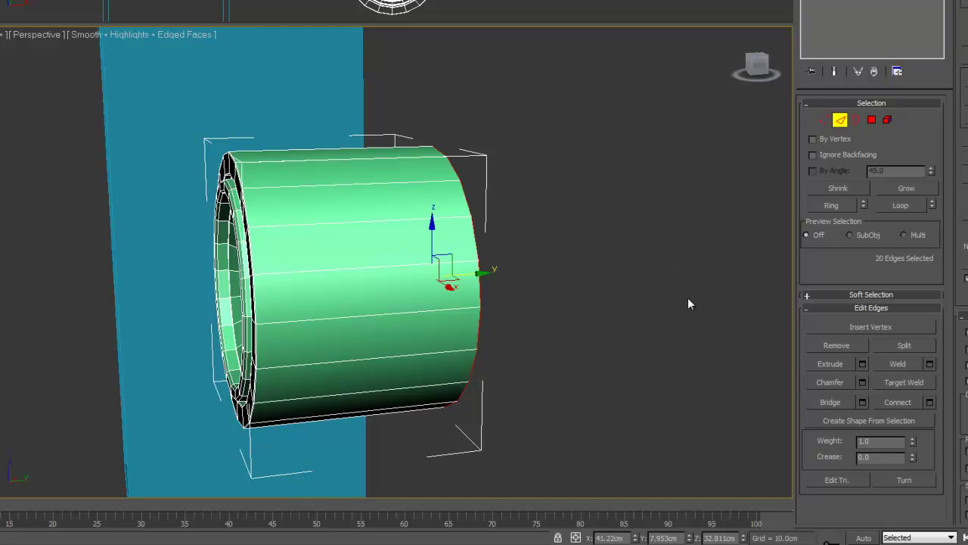
pyautogui.keyDown('alt'); pyautogui.moveTo(587, 249); pyautogui.dragTo(534, 254, button='middle'); pyautogui.keyUp('alt')
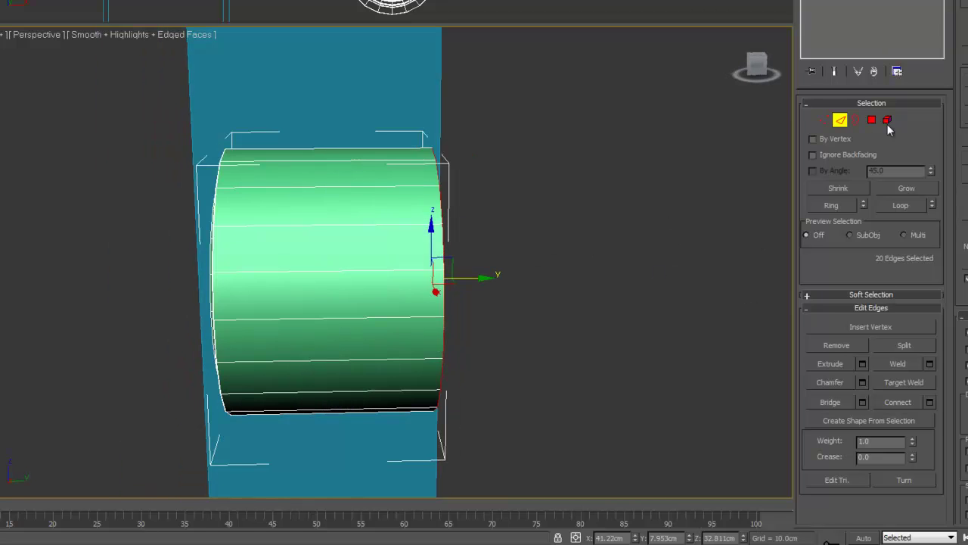
# - Select all lengthwise edges around the driver's side wall and connect them with one segment, pinch 0 and slide 88
pyautogui.moveTo(340, 461); pyautogui.dragTo(288, 58)
pyautogui.keyDown('alt'); pyautogui.moveTo(329, 248); pyautogui.dragTo(552, 227, button='middle'); pyautogui.keyUp('alt')
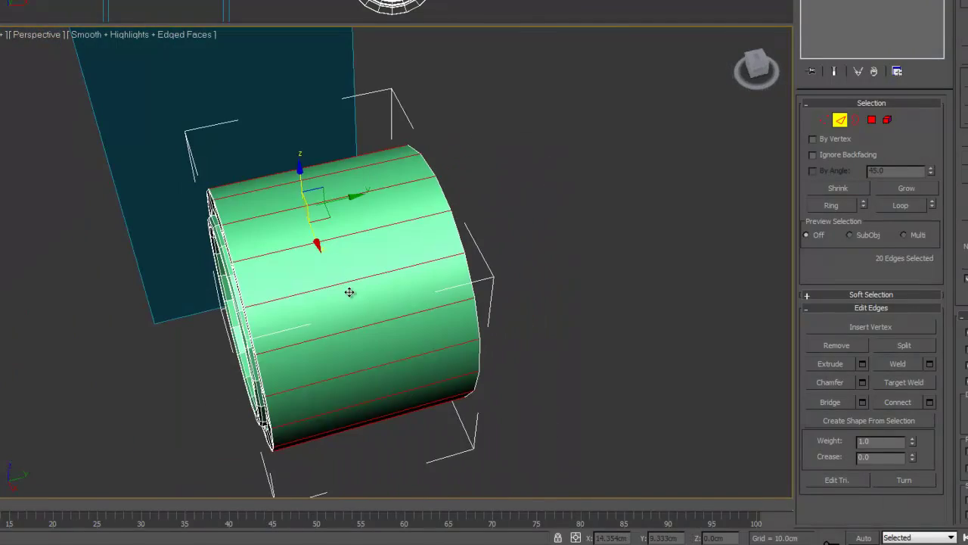
pyautogui.click(686, 256)
pyautogui.keyDown('alt'); pyautogui.moveTo(685, 257); pyautogui.dragTo(564, 271, button='middle'); pyautogui.keyUp('alt')
pyautogui.moveTo(400, 134); pyautogui.dragTo(388, 452)
pyautogui.keyDown('alt'); pyautogui.moveTo(389, 453); pyautogui.dragTo(448, 264, button='middle'); pyautogui.keyUp('alt')
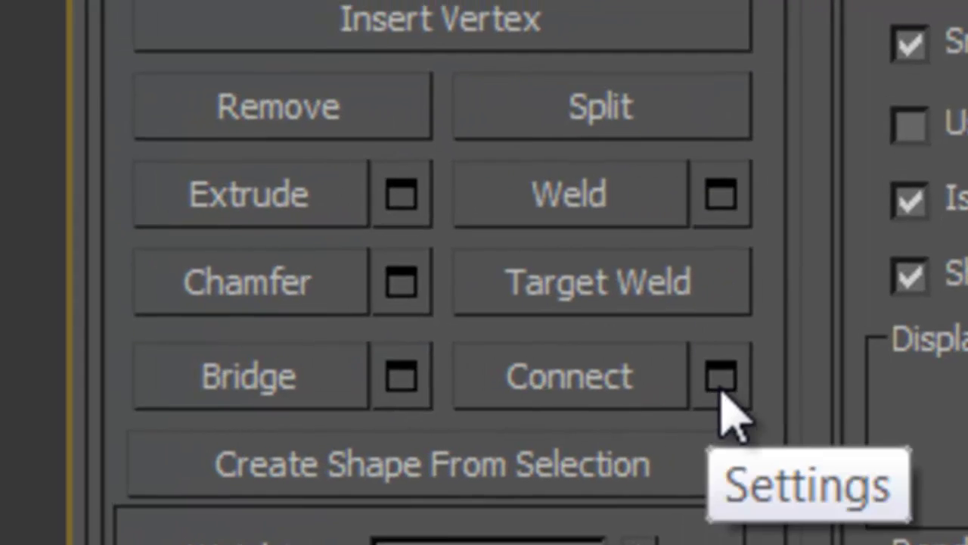
pyautogui.click(721, 378)
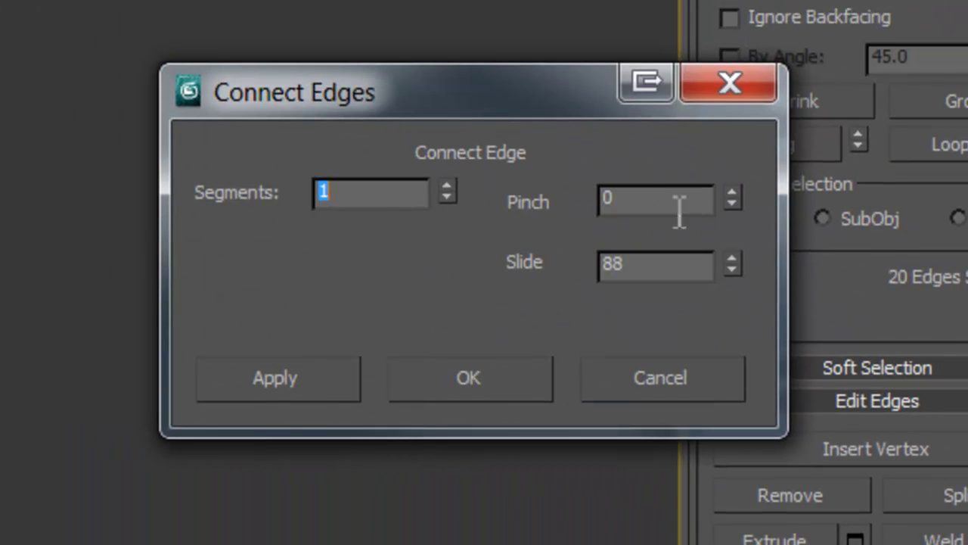
pyautogui.click(513, 387)
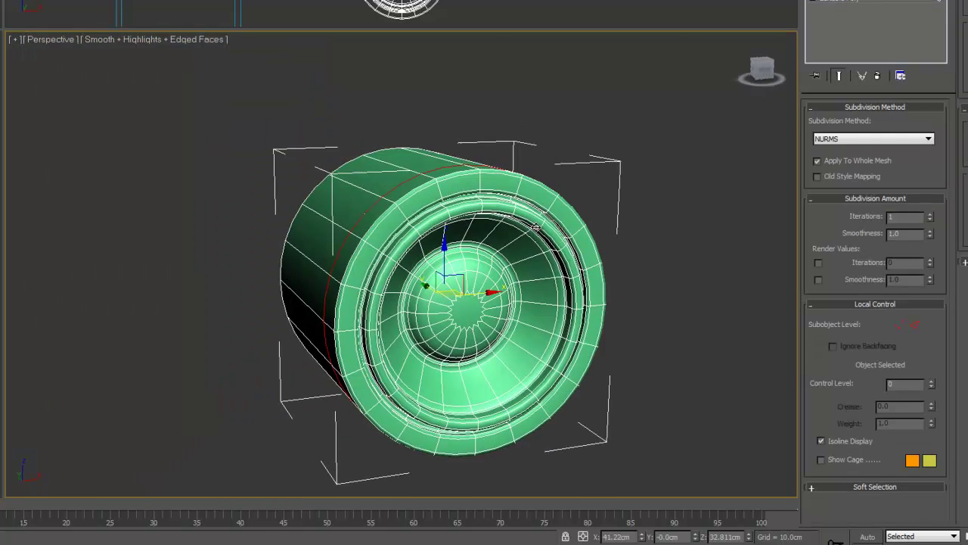
# - Render the lengthened driver with MeshSmooth active to check its edges, and close the render window
pyautogui.hotkey('shift', 'q')
pyautogui.click(953, 1)
pyautogui.scroll(-4, 453, 235)
# - Move the driver in front of the cabinet's lower half, to about X 0.27, Y -17.58, Z 20.67 cm
pyautogui.click(507, 174)
pyautogui.click(484, 261)
pyautogui.moveTo(492, 262); pyautogui.dragTo(181, 279)
pyautogui.keyDown('alt'); pyautogui.moveTo(182, 296); pyautogui.dragTo(333, 296, button='middle'); pyautogui.keyUp('alt')
pyautogui.moveTo(432, 396); pyautogui.dragTo(608, 397)
pyautogui.press('f')
pyautogui.scroll(4, 333, 315)
pyautogui.moveTo(310, 109); pyautogui.dragTo(337, 344, button='middle')
pyautogui.moveTo(328, 193); pyautogui.dragTo(351, 262)
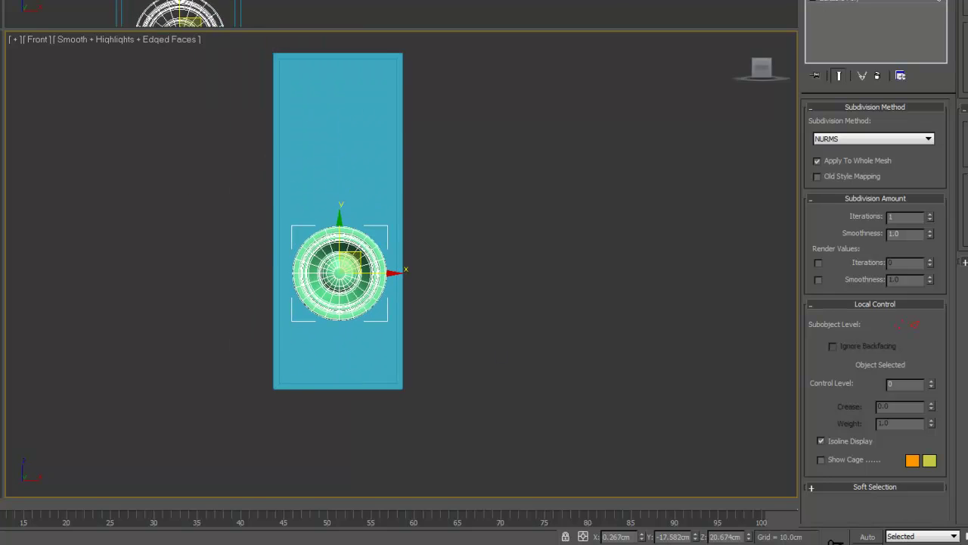
# - Detach the cabinet's large front polygon as a separate object named Front Part
pyautogui.click(398, 112)
pyautogui.press('4')
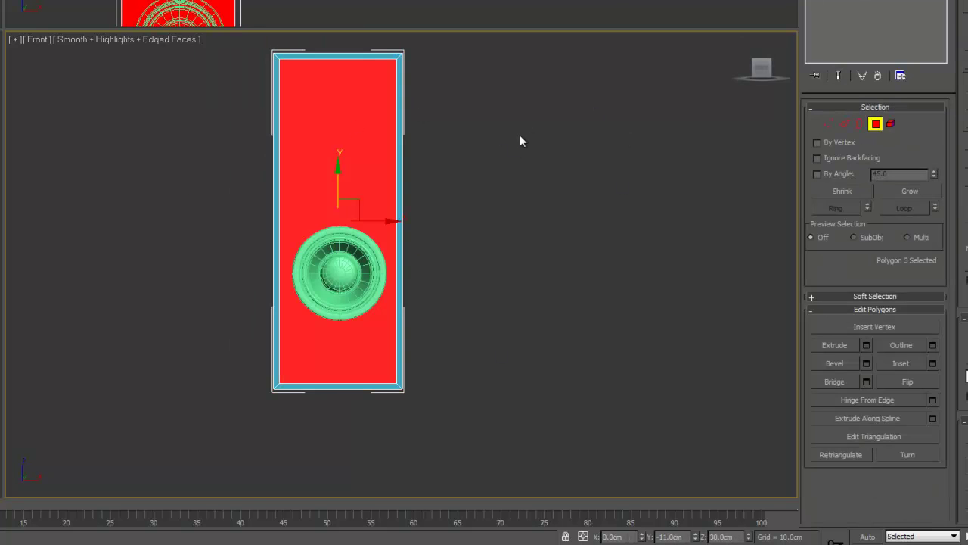
pyautogui.write('Front Part')
pyautogui.press('Return')
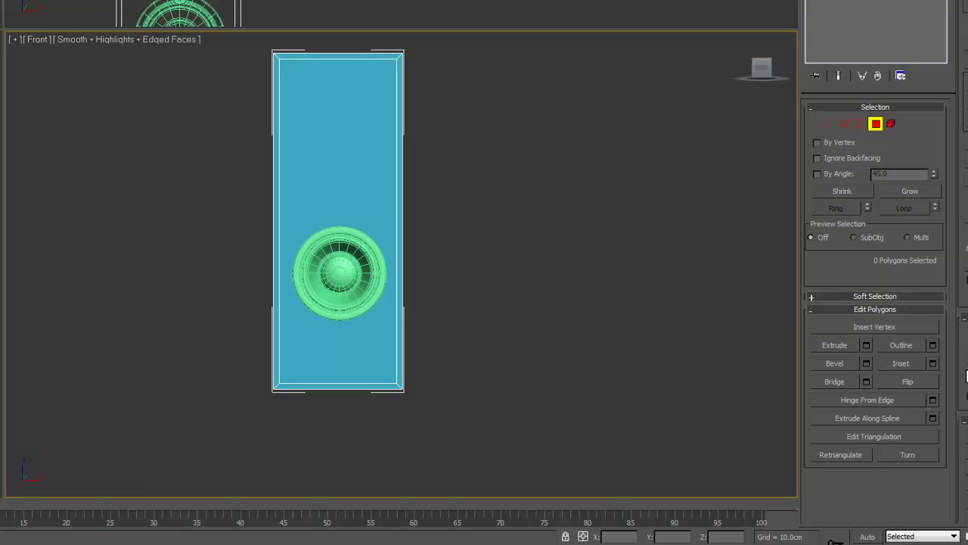
# - Leave polygon editing, hide the remaining cabinet body, and select the detached front panel in an angled perspective view
pyautogui.click(297, 57)
pyautogui.click(838, 29)
pyautogui.rightClick(367, 48)
pyautogui.click(428, 5)
pyautogui.click(383, 134)
pyautogui.keyDown('alt'); pyautogui.moveTo(383, 134); pyautogui.dragTo(443, 212, button='middle'); pyautogui.keyUp('alt')
pyautogui.press('p')
pyautogui.press('z')
pyautogui.keyDown('alt'); pyautogui.moveTo(335, 335); pyautogui.dragTo(401, 335, button='middle'); pyautogui.keyUp('alt')
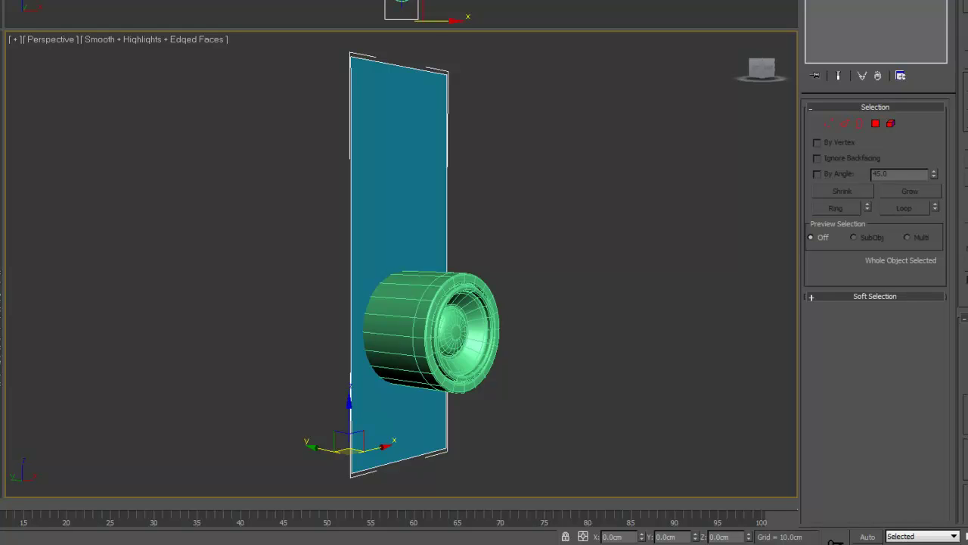
# - Cut a closed ring of edges into the front panel, following the driver's outline just inside its outer rim in the front view
pyautogui.scroll(2, 192, 298)
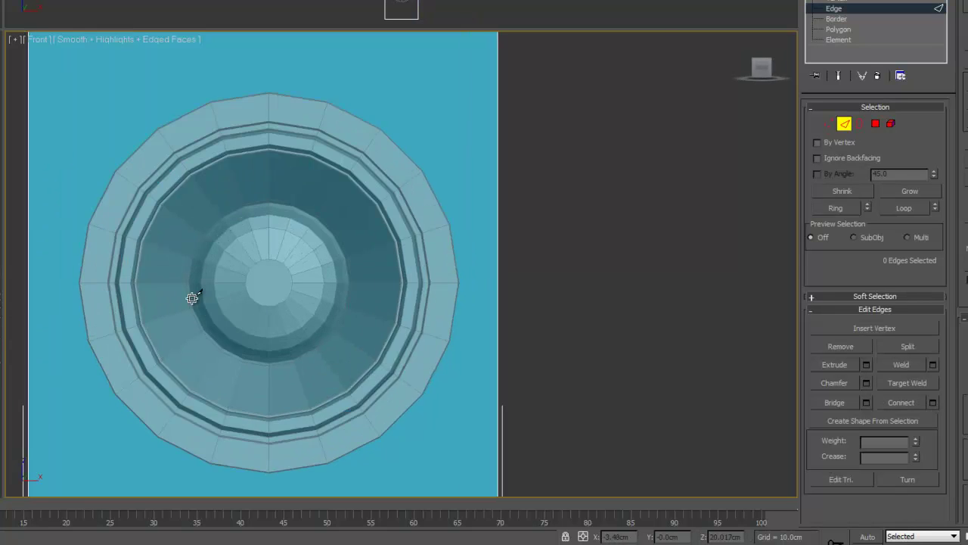
pyautogui.scroll(-3, 192, 298)
pyautogui.moveTo(192, 298); pyautogui.dragTo(219, 267, button='middle')
pyautogui.click(217, 267)
pyautogui.click(222, 302)
pyautogui.click(239, 336)
pyautogui.click(265, 365)
pyautogui.click(301, 382)
pyautogui.keyDown('ctrl'); pyautogui.click(374, 382); pyautogui.keyUp('ctrl')
pyautogui.keyDown('ctrl'); pyautogui.click(410, 360); pyautogui.keyUp('ctrl')
pyautogui.keyDown('ctrl'); pyautogui.click(439, 331); pyautogui.keyUp('ctrl')
pyautogui.keyDown('ctrl'); pyautogui.click(450, 302); pyautogui.keyUp('ctrl')
pyautogui.keyDown('ctrl'); pyautogui.click(460, 259); pyautogui.keyUp('ctrl')
pyautogui.keyDown('ctrl'); pyautogui.click(454, 221); pyautogui.keyUp('ctrl')
pyautogui.keyDown('ctrl'); pyautogui.click(439, 190); pyautogui.keyUp('ctrl')
pyautogui.keyDown('ctrl'); pyautogui.click(412, 168); pyautogui.keyUp('ctrl')
pyautogui.keyDown('ctrl'); pyautogui.click(373, 153); pyautogui.keyUp('ctrl')
pyautogui.keyDown('ctrl'); pyautogui.click(340, 139); pyautogui.keyUp('ctrl')
pyautogui.keyDown('ctrl'); pyautogui.click(305, 147); pyautogui.keyUp('ctrl')
pyautogui.keyDown('ctrl'); pyautogui.click(272, 160); pyautogui.keyUp('ctrl')
pyautogui.keyDown('ctrl'); pyautogui.click(227, 212); pyautogui.keyUp('ctrl')
pyautogui.click(224, 227)
pyautogui.click(217, 266)
pyautogui.click(220, 304)
pyautogui.rightClick(182, 105)
# - Delete the circular polygon enclosed by the cut edges to open a driver hole in the front panel
pyautogui.scroll(-2, 413, 190)
pyautogui.moveTo(400, 124)
pyautogui.mouseDown(button='middle')
pyautogui.moveTo(413, 190)
pyautogui.moveTo(407, 124)
pyautogui.mouseUp(button='middle')
pyautogui.press('4')
pyautogui.click(413, 237)
pyautogui.moveTo(429, 199); pyautogui.dragTo(413, 166, button='middle')
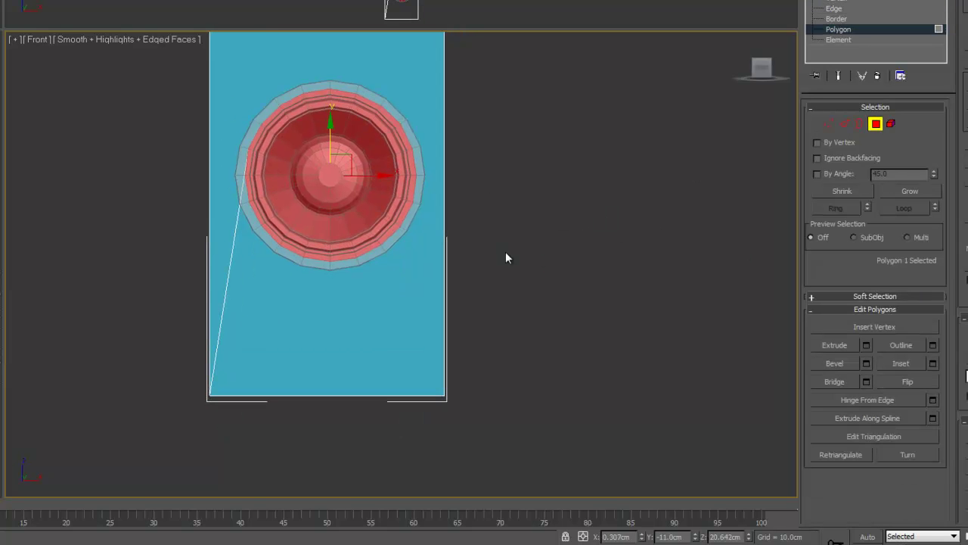
pyautogui.moveTo(677, 211); pyautogui.dragTo(674, 225, button='middle')
pyautogui.press('Delete')
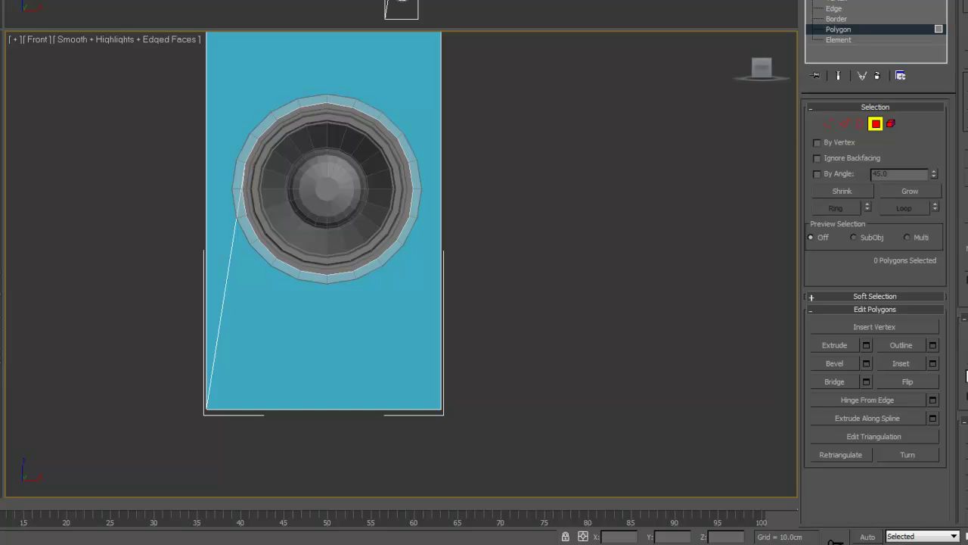
# - Move the driver back into the panel hole until its rim sits at the panel surface, at about Y -6.91 cm
pyautogui.moveTo(524, 240); pyautogui.dragTo(390, 446, button='middle')
pyautogui.press('l')
pyautogui.click(859, 29)
pyautogui.click(489, 312)
pyautogui.moveTo(489, 312); pyautogui.dragTo(377, 312)
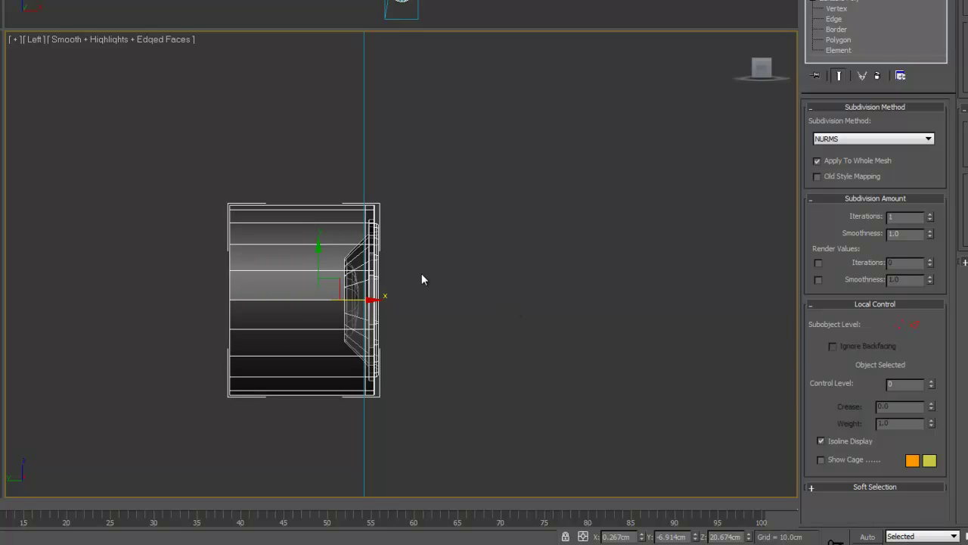
# - Copy the driver straight upward on the front panel to add a second driver above the first
pyautogui.moveTo(419, 273); pyautogui.dragTo(434, 344, button='middle')
pyautogui.press('f')
pyautogui.scroll(-3, 443, 277)
pyautogui.scroll(3, 453, 318)
pyautogui.moveTo(489, 294); pyautogui.dragTo(468, 369, button='middle')
pyautogui.scroll(-2, 469, 369)
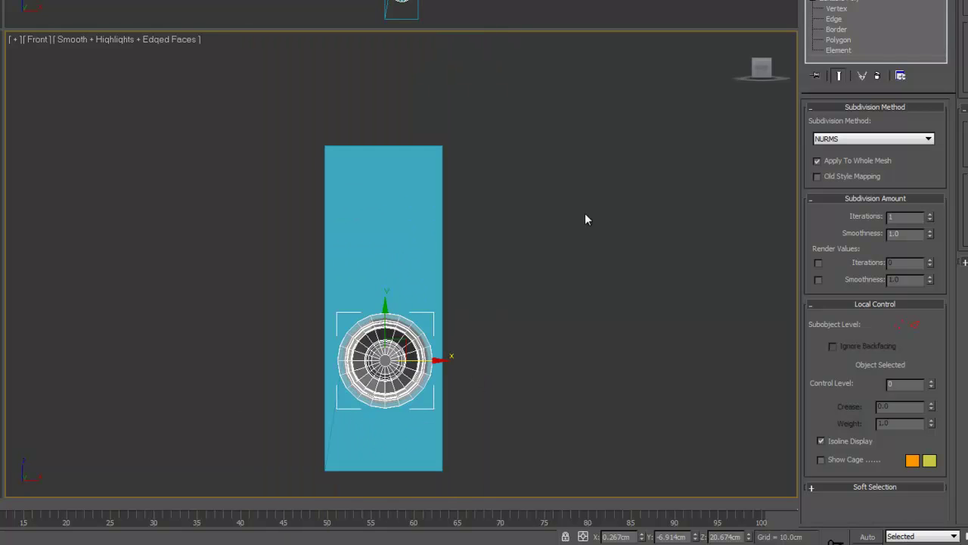
pyautogui.click(421, 240)
pyautogui.press('2')
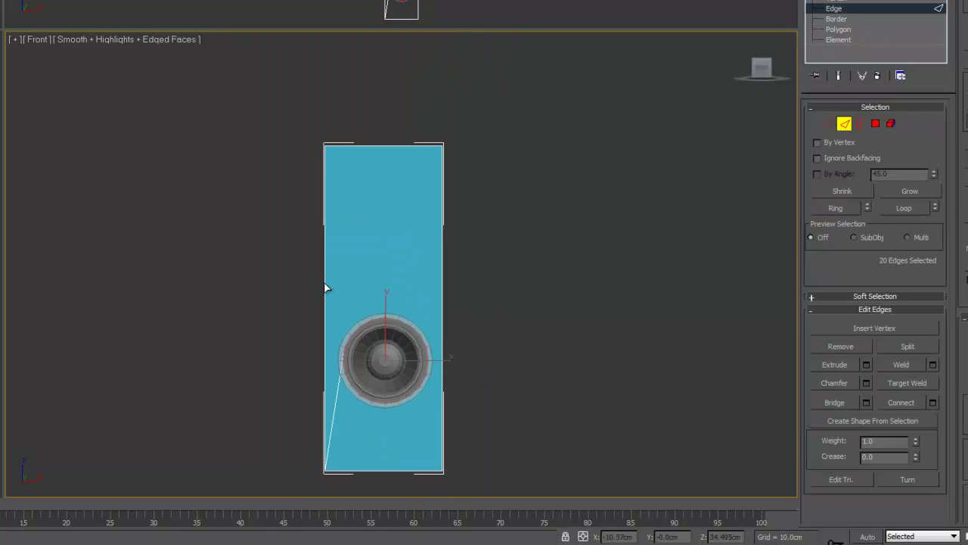
pyautogui.press('w')
pyautogui.press('2')
pyautogui.click(414, 340)
pyautogui.keyDown('shift'); pyautogui.moveTo(393, 319); pyautogui.dragTo(392, 205); pyautogui.keyUp('shift')
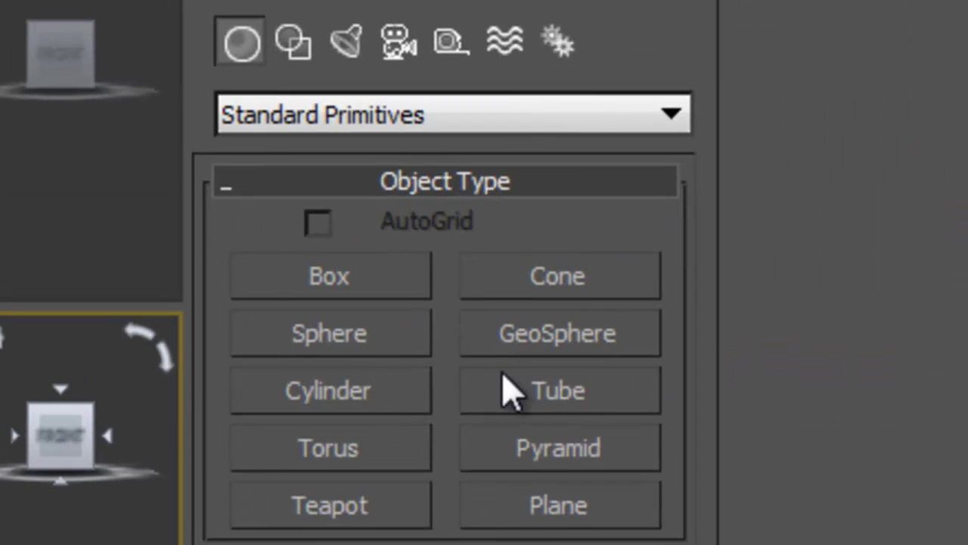
# - Create a tube beside the cabinet in the front view, with radii of about 6.8 and 2.8 cm and a height of about 11.3 cm
pyautogui.click(522, 389)
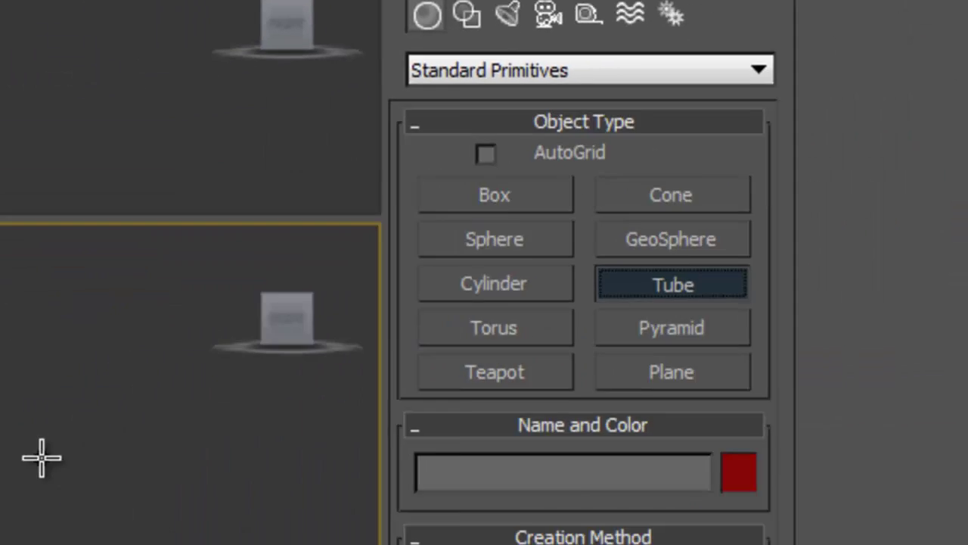
pyautogui.scroll(5, 475, 259)
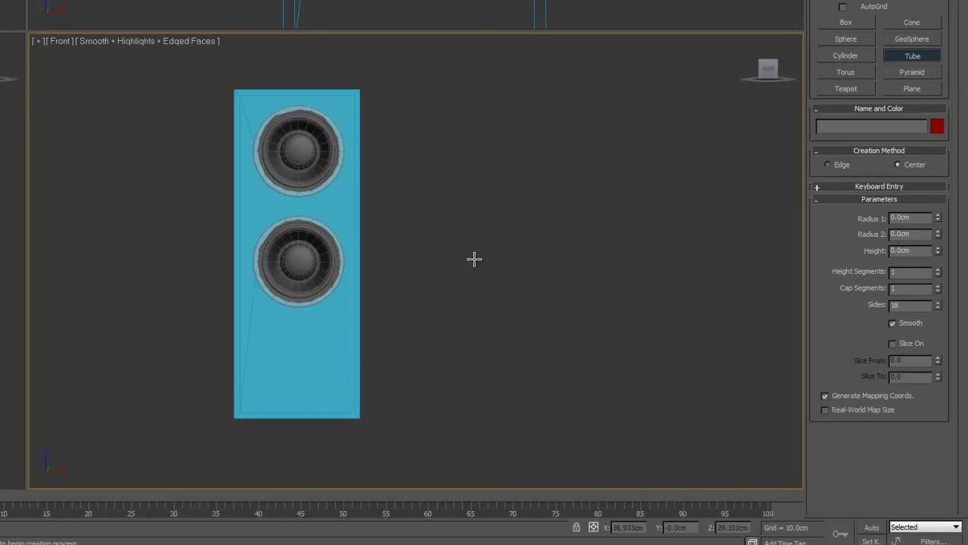
pyautogui.moveTo(474, 258); pyautogui.dragTo(465, 276, button='middle')
pyautogui.moveTo(451, 295); pyautogui.dragTo(422, 269)
pyautogui.click(438, 290)
pyautogui.click(479, 195)
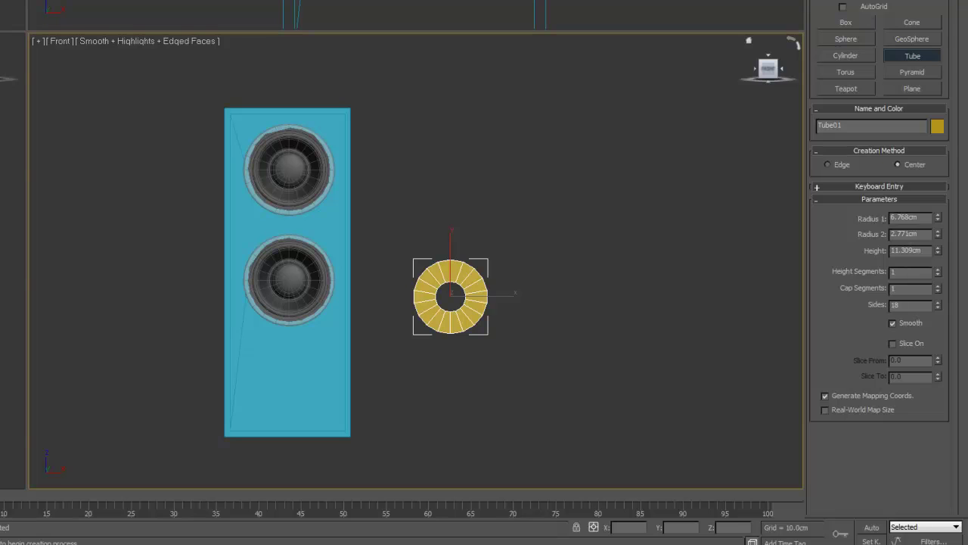
# - Set the tube's Radius 1 to 4 cm, Radius 2 to 3 cm and height to 5 cm
pyautogui.click(845, 1)
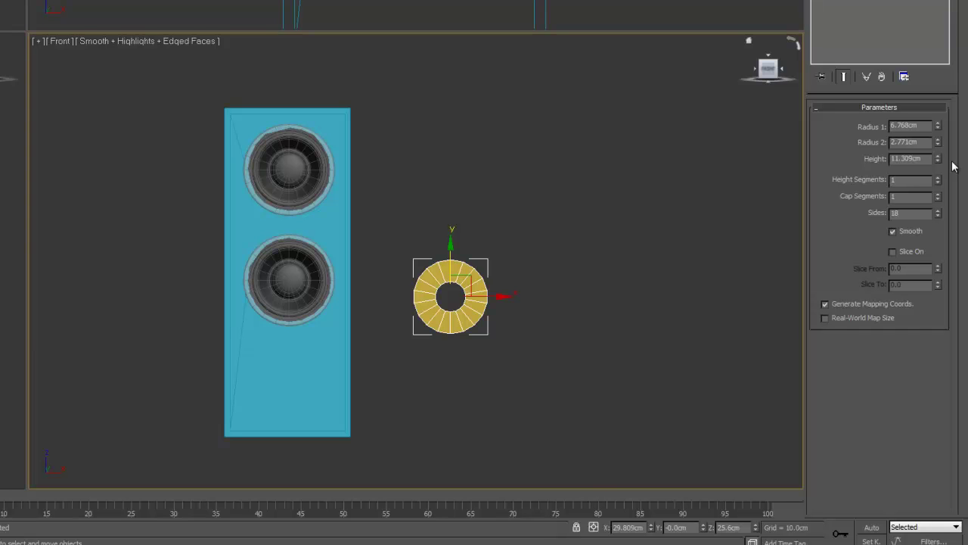
pyautogui.click(926, 124)
pyautogui.press('Tab')
pyautogui.click(924, 126)
pyautogui.write('4')
pyautogui.press('Tab')
pyautogui.write('3')
pyautogui.press('Tab')
pyautogui.write('5')
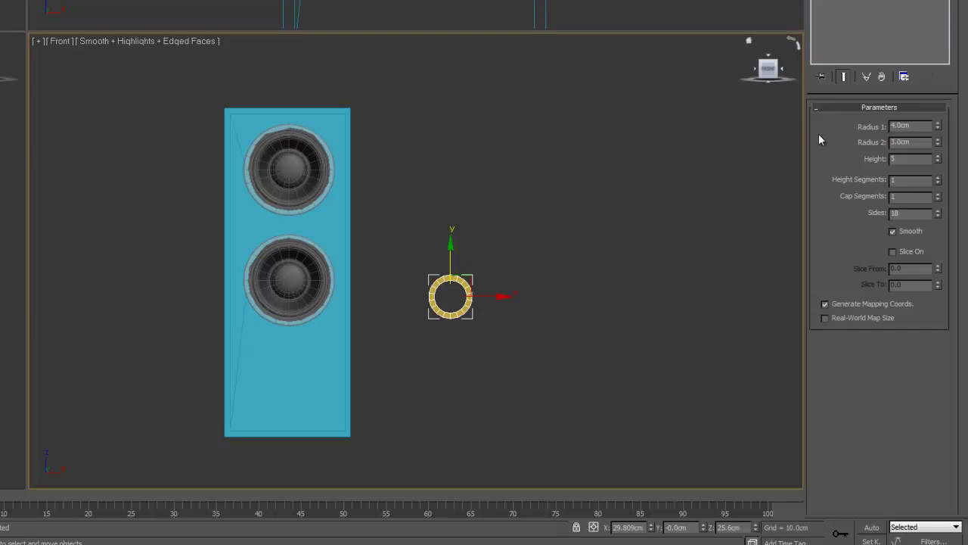
pyautogui.click(469, 327)
# - Frame the tube in the perspective view and convert it to an editable poly
pyautogui.moveTo(463, 325); pyautogui.dragTo(534, 336, button='middle')
pyautogui.click(462, 311)
pyautogui.press('p')
pyautogui.press('z')
pyautogui.rightClick(526, 333)
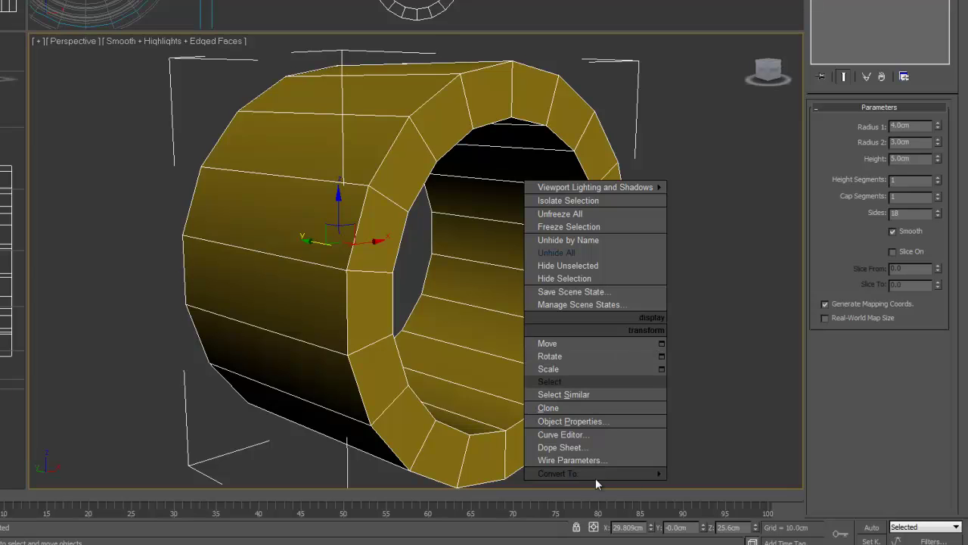
pyautogui.click(725, 486)
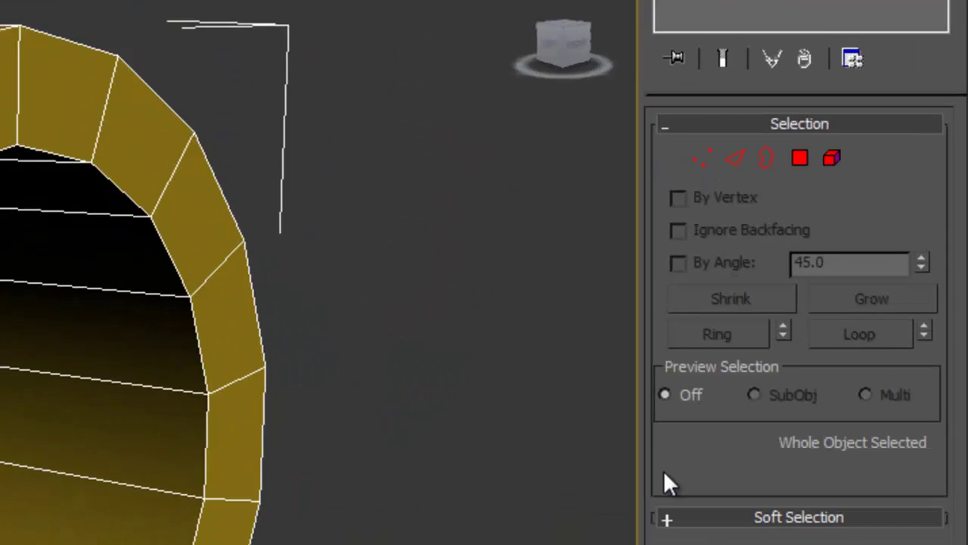
# - Connect the ring of edges on the tube's front rim with 2 segments and pull the new loops slightly forward to round the rim
pyautogui.click(851, 124)
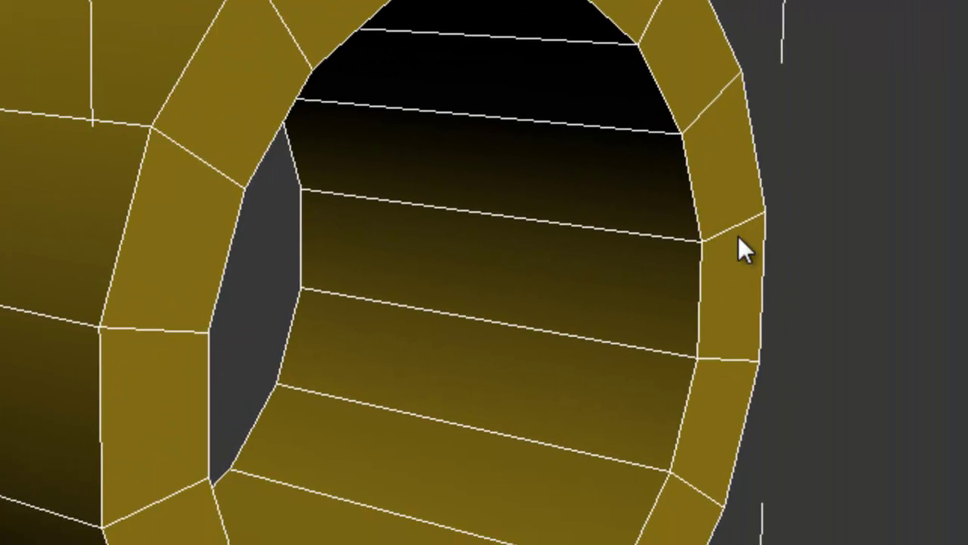
pyautogui.click(684, 244)
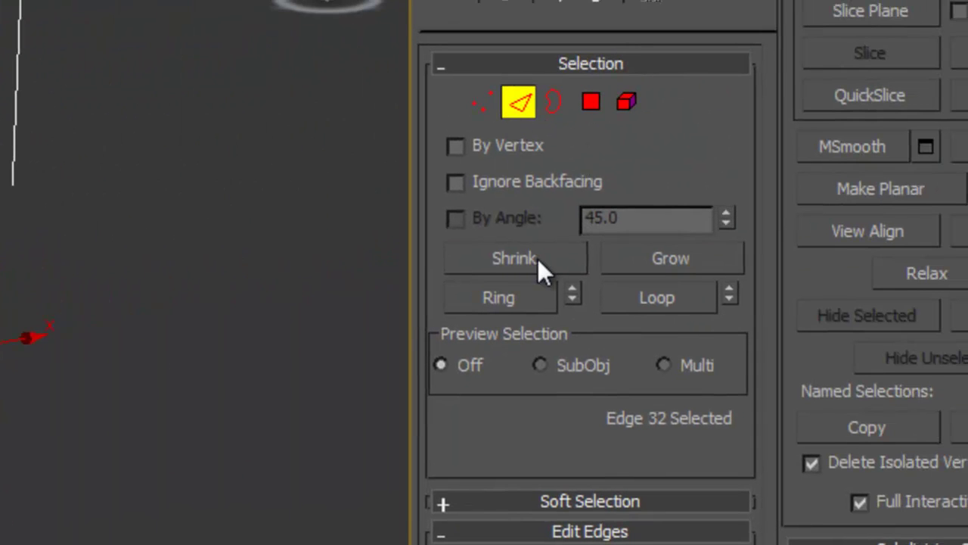
pyautogui.click(533, 298)
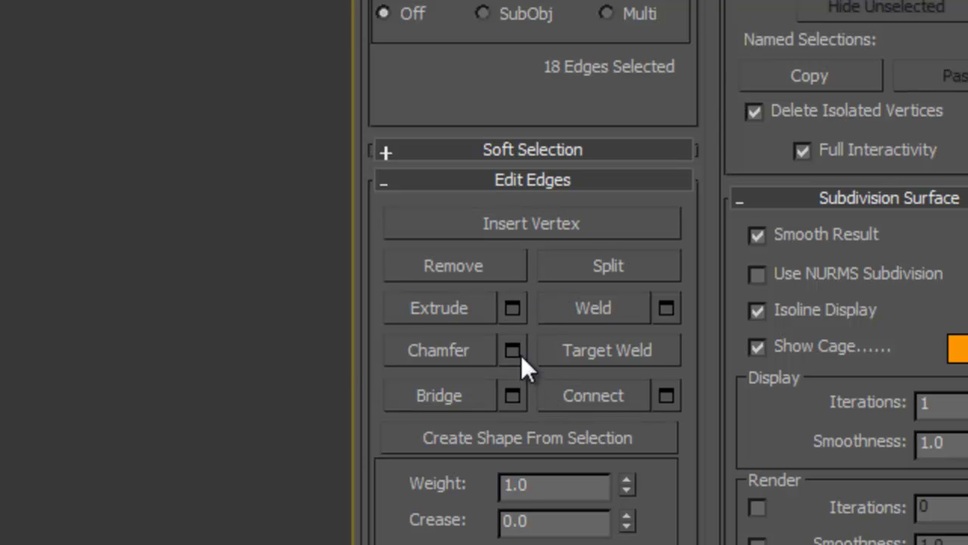
pyautogui.click(665, 395)
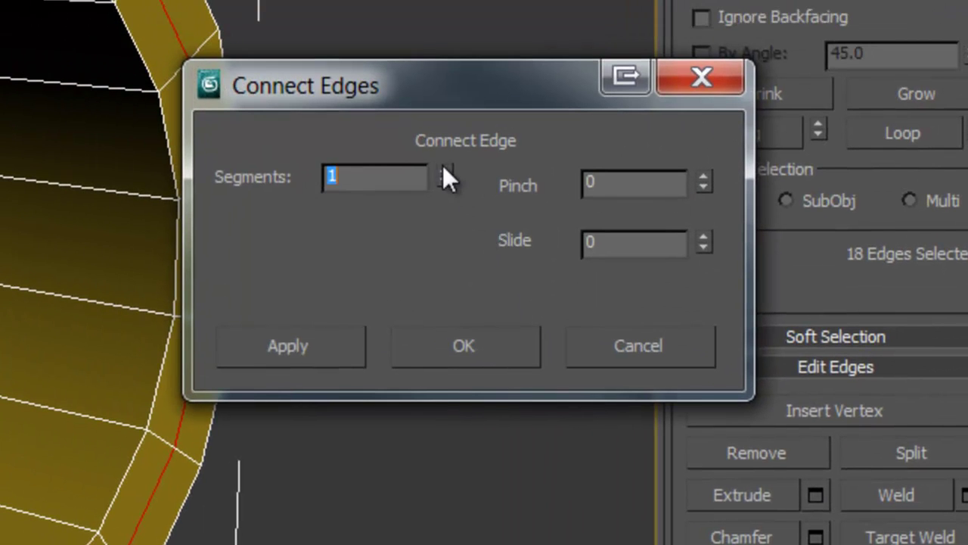
pyautogui.click(446, 172)
pyautogui.click(484, 356)
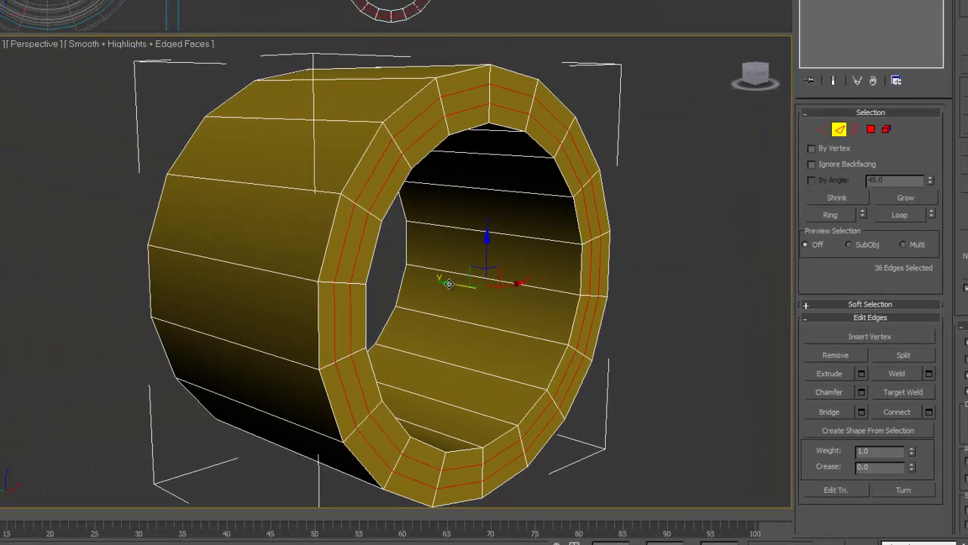
pyautogui.moveTo(452, 281); pyautogui.dragTo(461, 285)
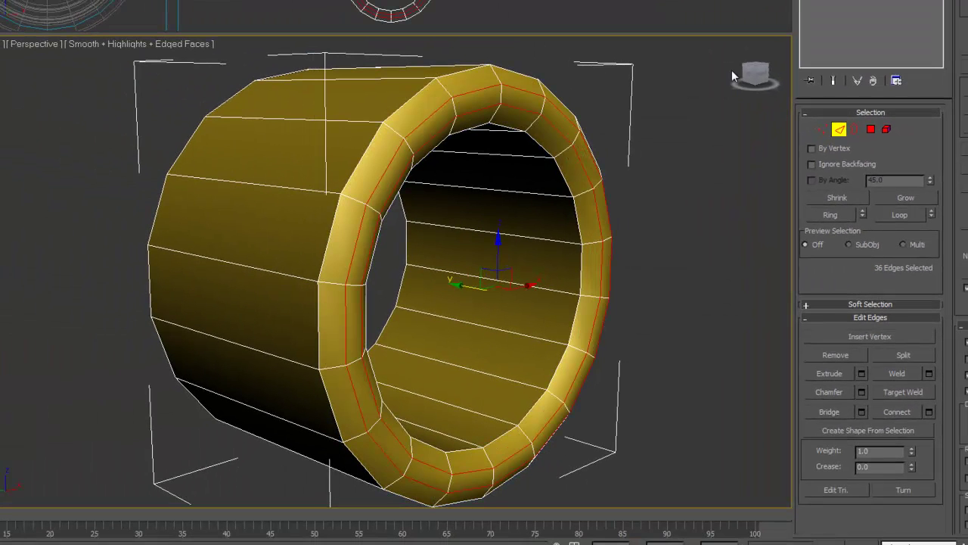
# - Select the tube's outer wall and back rim polygons and delete them, keeping the rounded front rim and the inner wall
pyautogui.click(870, 129)
pyautogui.keyDown('alt'); pyautogui.moveTo(492, 246); pyautogui.dragTo(350, 272, button='middle'); pyautogui.keyUp('alt')
pyautogui.click(317, 276)
pyautogui.keyDown('ctrl'); pyautogui.click(357, 257); pyautogui.keyUp('ctrl')
pyautogui.keyDown('ctrl'); pyautogui.click(357, 213); pyautogui.keyUp('ctrl')
pyautogui.keyDown('ctrl'); pyautogui.click(305, 213); pyautogui.keyUp('ctrl')
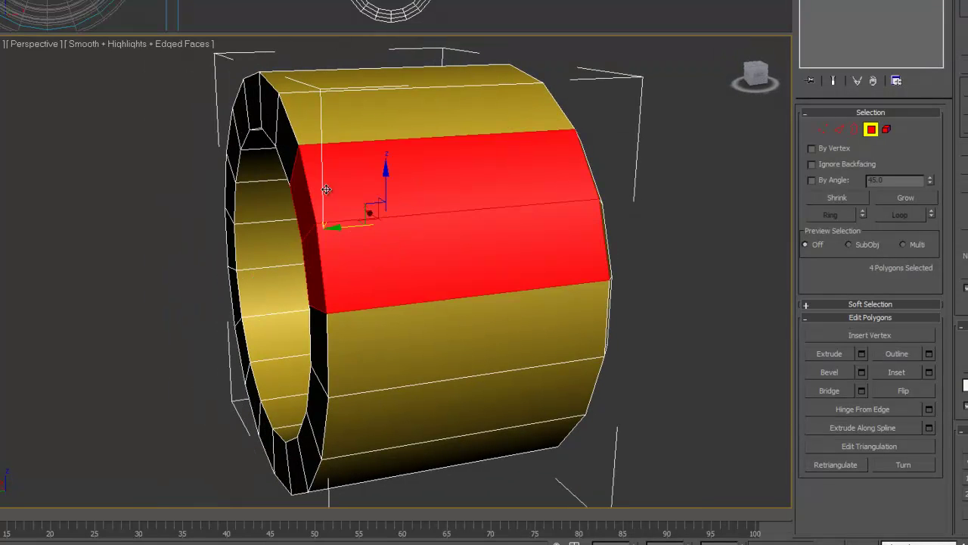
pyautogui.keyDown('ctrl'); pyautogui.click(356, 131); pyautogui.keyUp('ctrl')
pyautogui.keyDown('ctrl'); pyautogui.click(290, 140); pyautogui.keyUp('ctrl')
pyautogui.keyDown('ctrl'); pyautogui.click(291, 141); pyautogui.keyUp('ctrl')
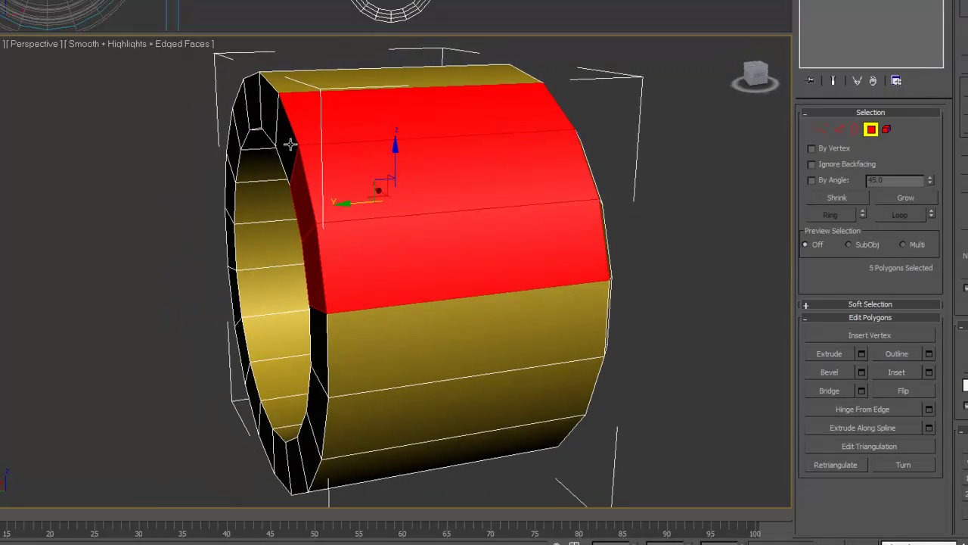
pyautogui.keyDown('ctrl'); pyautogui.click(288, 144); pyautogui.keyUp('ctrl')
pyautogui.keyDown('alt'); pyautogui.moveTo(291, 146); pyautogui.dragTo(266, 147, button='middle'); pyautogui.keyUp('alt')
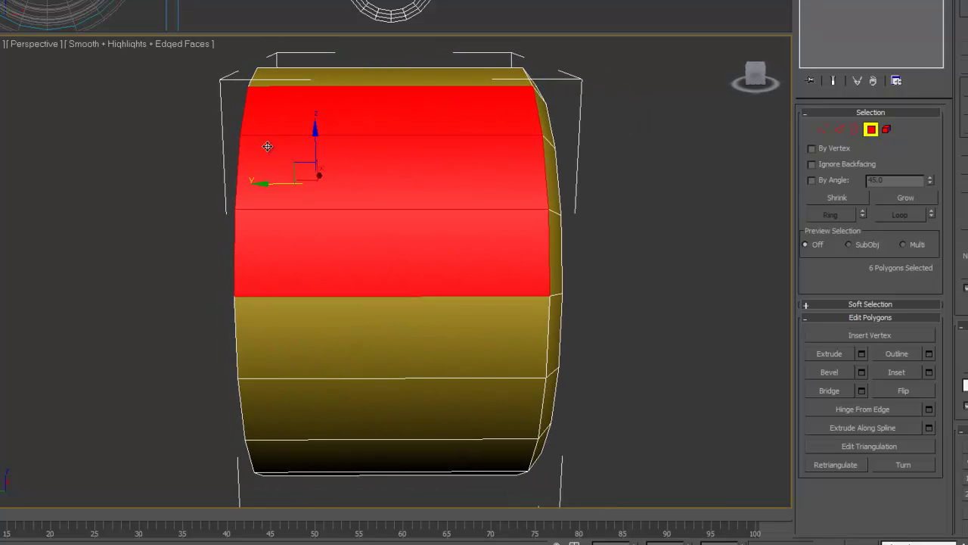
pyautogui.moveTo(389, 503); pyautogui.dragTo(228, 22)
pyautogui.keyDown('alt'); pyautogui.moveTo(495, 218); pyautogui.dragTo(407, 205, button='middle'); pyautogui.keyUp('alt')
pyautogui.moveTo(429, 146)
pyautogui.keyDown('alt'); pyautogui.mouseDown()
pyautogui.moveTo(449, 147)
pyautogui.moveTo(476, 175)
pyautogui.moveTo(499, 249)
pyautogui.moveTo(486, 359)
pyautogui.moveTo(460, 395)
pyautogui.mouseUp(); pyautogui.keyUp('alt')
pyautogui.keyDown('alt'); pyautogui.moveTo(461, 395); pyautogui.dragTo(401, 409, button='middle'); pyautogui.keyUp('alt')
pyautogui.moveTo(402, 410)
pyautogui.keyDown('alt'); pyautogui.mouseDown()
pyautogui.moveTo(255, 333)
pyautogui.moveTo(232, 190)
pyautogui.moveTo(274, 207)
pyautogui.mouseUp(); pyautogui.keyUp('alt')
pyautogui.keyDown('alt'); pyautogui.moveTo(275, 207); pyautogui.dragTo(299, 116, button='middle'); pyautogui.keyUp('alt')
pyautogui.keyDown('alt'); pyautogui.click(317, 137); pyautogui.keyUp('alt')
pyautogui.keyDown('alt'); pyautogui.click(349, 142); pyautogui.keyUp('alt')
pyautogui.keyDown('alt'); pyautogui.moveTo(349, 142); pyautogui.dragTo(324, 265, button='middle'); pyautogui.keyUp('alt')
pyautogui.click(347, 213)
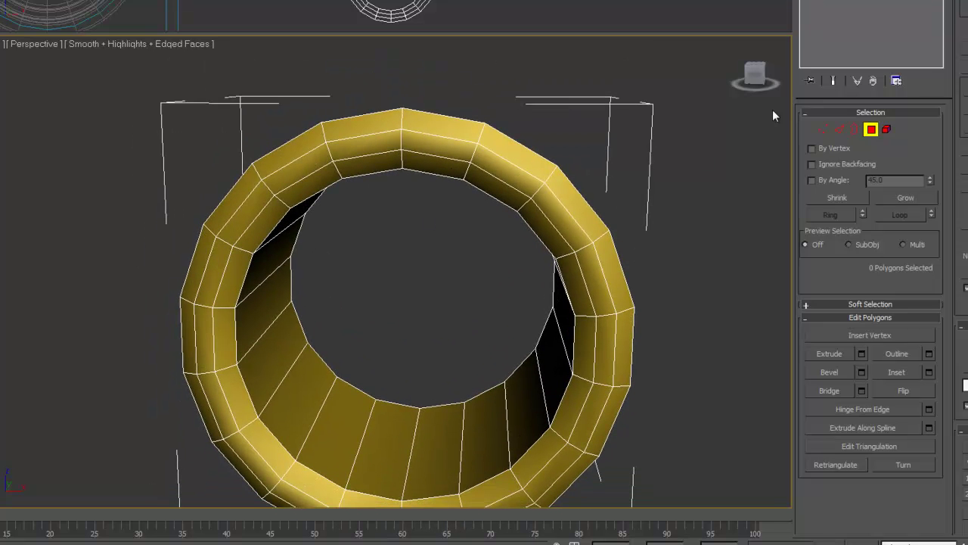
# - Select the rim's open outer edge loop and extend it a short distance backward as a new band of polygons
pyautogui.click(838, 128)
pyautogui.keyDown('alt'); pyautogui.moveTo(469, 298); pyautogui.dragTo(492, 261, button='middle'); pyautogui.keyUp('alt')
pyautogui.click(486, 254)
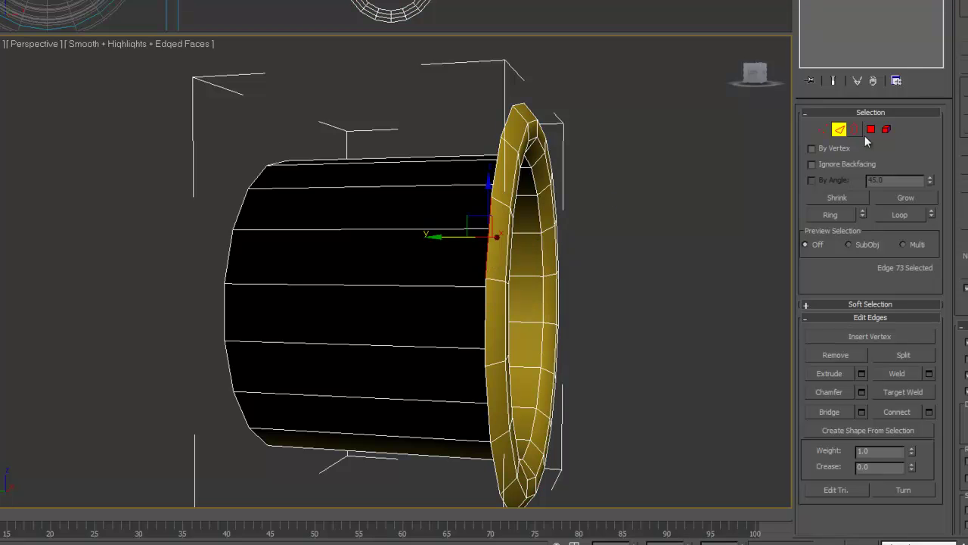
pyautogui.click(900, 215)
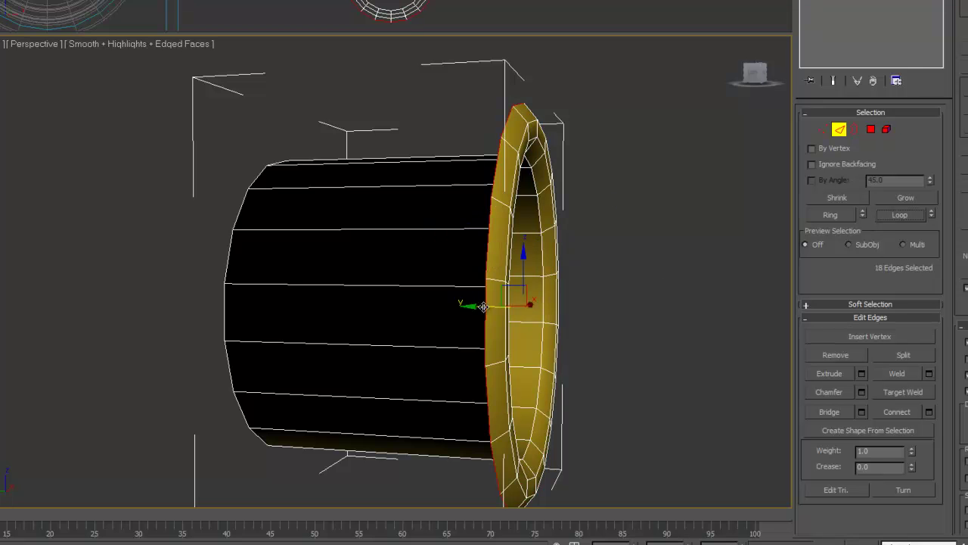
pyautogui.moveTo(475, 308)
pyautogui.mouseDown()
pyautogui.moveTo(494, 317)
pyautogui.moveTo(477, 302)
pyautogui.mouseUp()
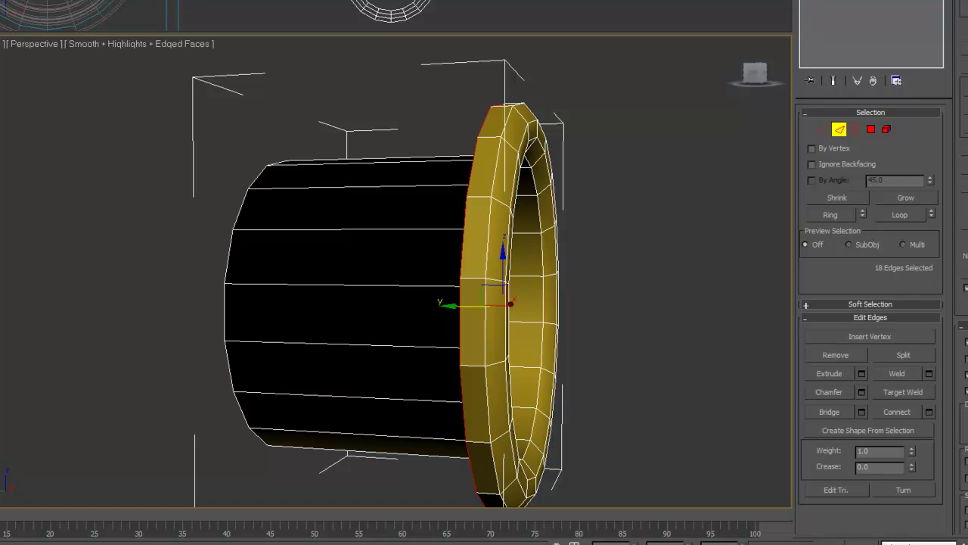
# - Chamfer the rim's outer and inner edge loops by 0.02 cm, and compare the rim with and without the chamfer
pyautogui.click(482, 230)
pyautogui.click(490, 236)
pyautogui.keyDown('alt'); pyautogui.moveTo(502, 238); pyautogui.dragTo(420, 227, button='middle'); pyautogui.keyUp('alt')
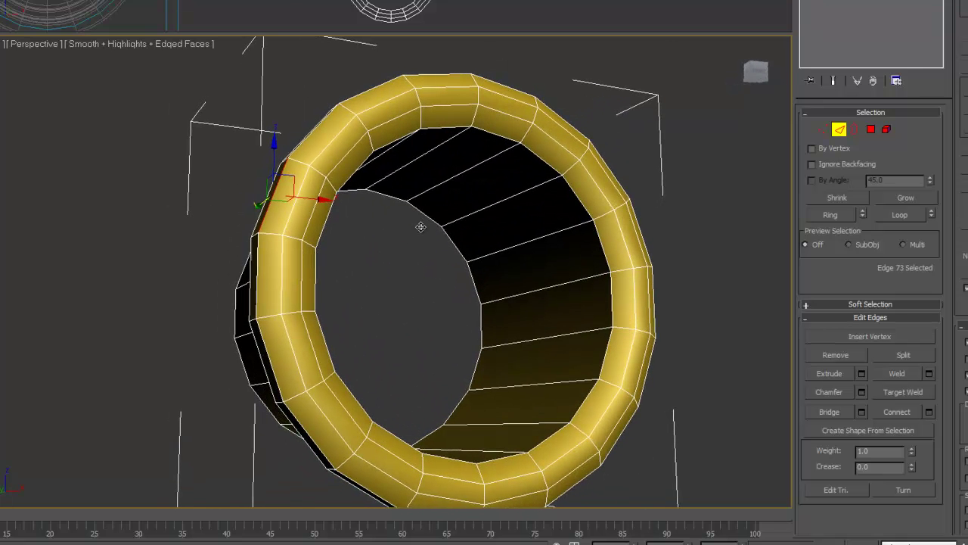
pyautogui.keyDown('ctrl'); pyautogui.click(324, 220); pyautogui.keyUp('ctrl')
pyautogui.click(896, 214)
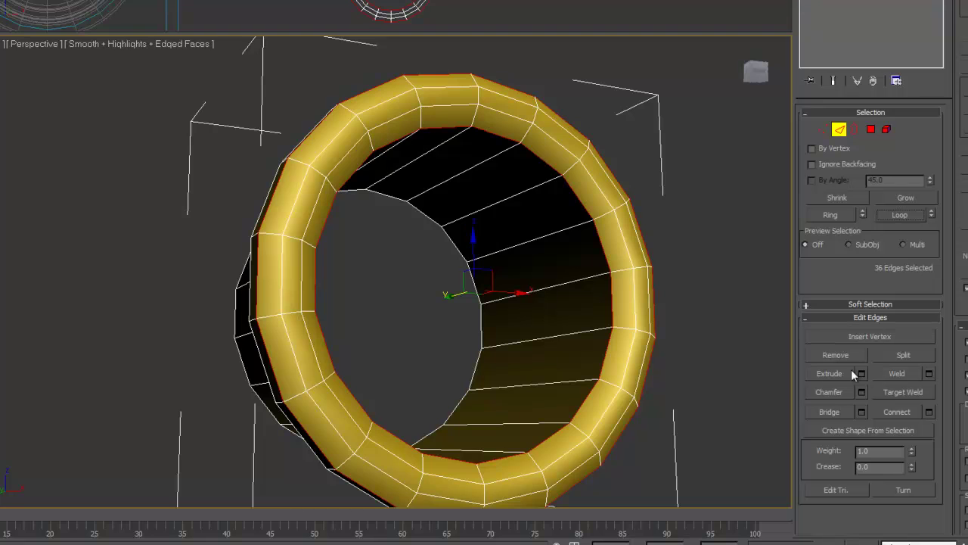
pyautogui.click(862, 392)
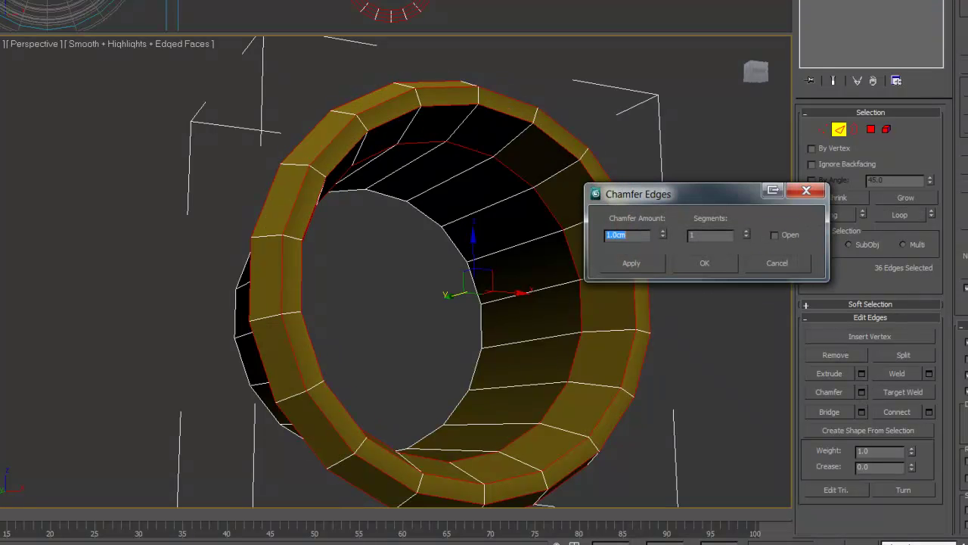
pyautogui.click(636, 236)
pyautogui.write('.')
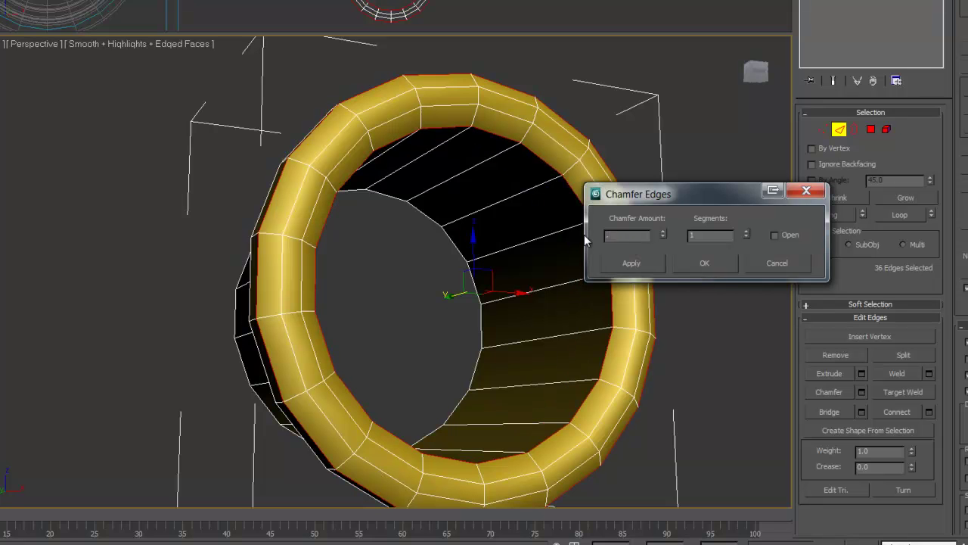
pyautogui.write('0.02')
pyautogui.click(706, 264)
pyautogui.keyDown('alt'); pyautogui.moveTo(460, 327); pyautogui.dragTo(396, 348, button='middle'); pyautogui.keyUp('alt')
pyautogui.scroll(4, 417, 370)
pyautogui.scroll(-4, 415, 366)
pyautogui.hotkey('ctrl', 'z')
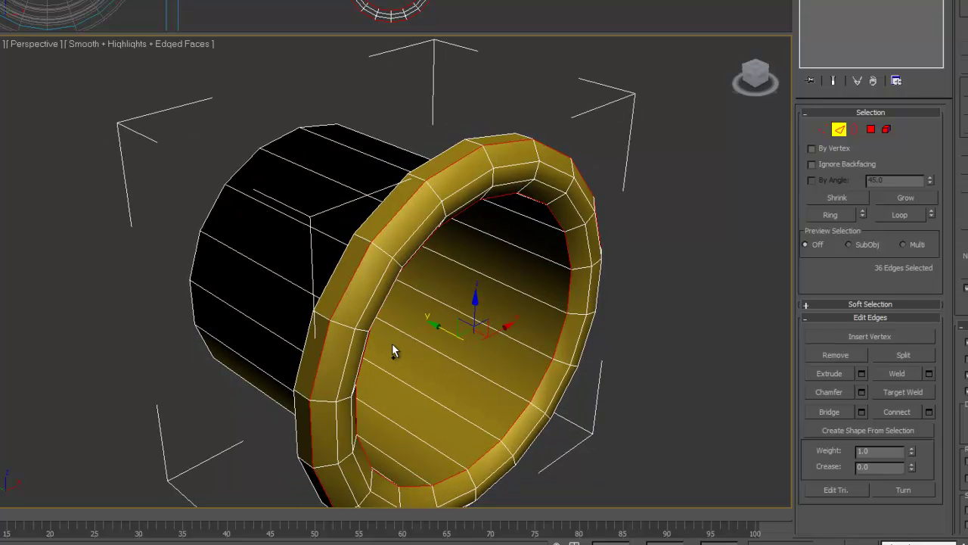
pyautogui.hotkey('ctrl', 'y')
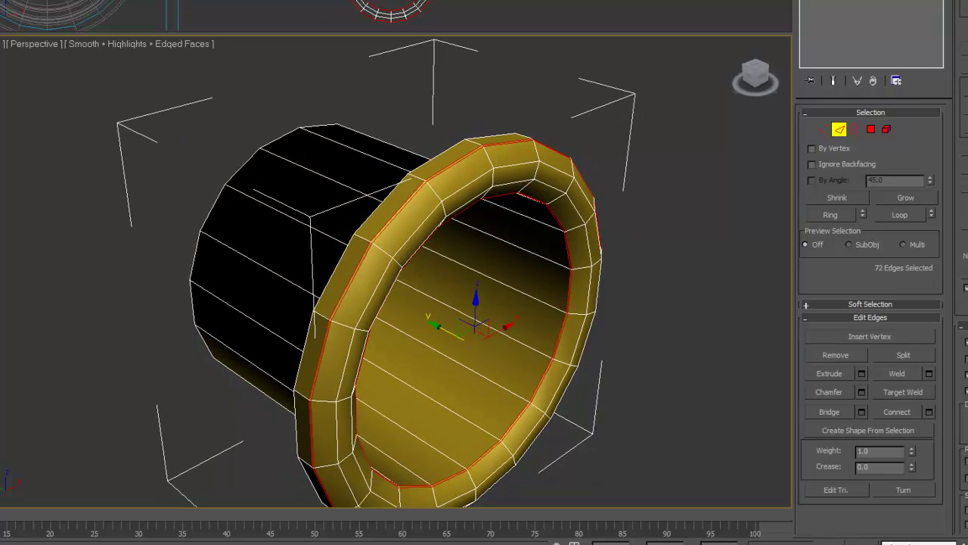
# - Move the finished tube onto the lower part of the cabinet front, centred beneath the two drivers
pyautogui.press('f')
pyautogui.press('2')
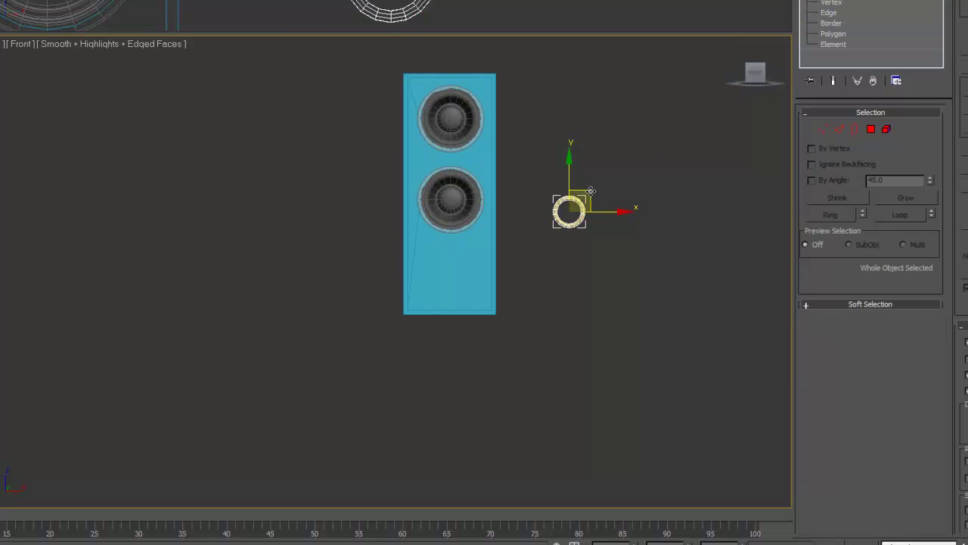
pyautogui.moveTo(595, 196); pyautogui.dragTo(471, 257)
pyautogui.press('p')
pyautogui.keyDown('alt'); pyautogui.moveTo(487, 203); pyautogui.dragTo(428, 169, button='middle'); pyautogui.keyUp('alt')
pyautogui.moveTo(424, 1); pyautogui.dragTo(435, 38)
pyautogui.moveTo(340, 428); pyautogui.dragTo(362, 329)
pyautogui.scroll(4, 446, 346)
# - Turn off the see-through display and cut the port opening's outline into the front panel's polygons, following the bass port tube's rim
pyautogui.press('f')
pyautogui.moveTo(511, 306); pyautogui.dragTo(466, 268, button='middle')
pyautogui.scroll(5, 487, 253)
pyautogui.scroll(2, 532, 274)
pyautogui.moveTo(532, 275); pyautogui.dragTo(446, 333, button='middle')
pyautogui.hotkey('alt', 'x')
pyautogui.click(698, 130)
pyautogui.press('2')
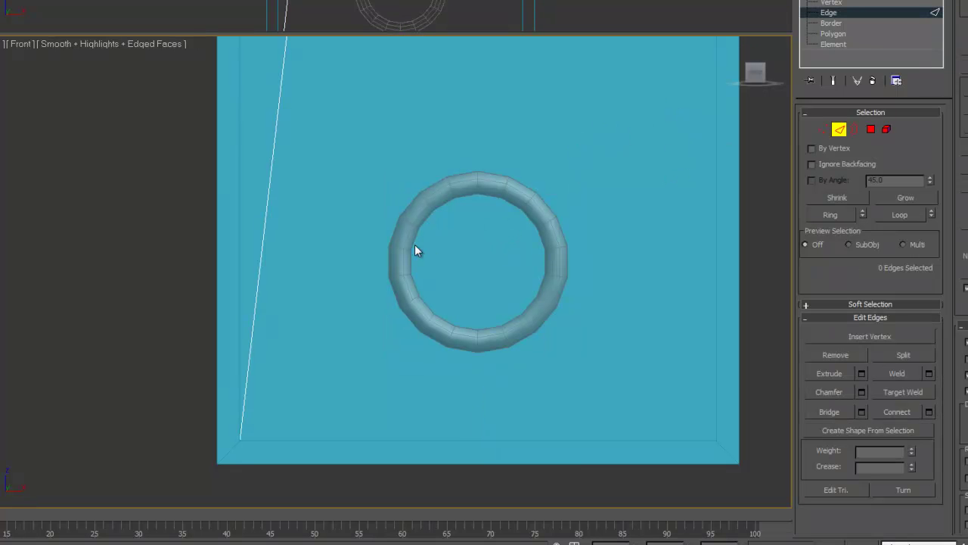
pyautogui.moveTo(592, 294); pyautogui.dragTo(594, 278, button='middle')
pyautogui.scroll(3, 575, 281)
pyautogui.moveTo(536, 288); pyautogui.dragTo(462, 308, button='middle')
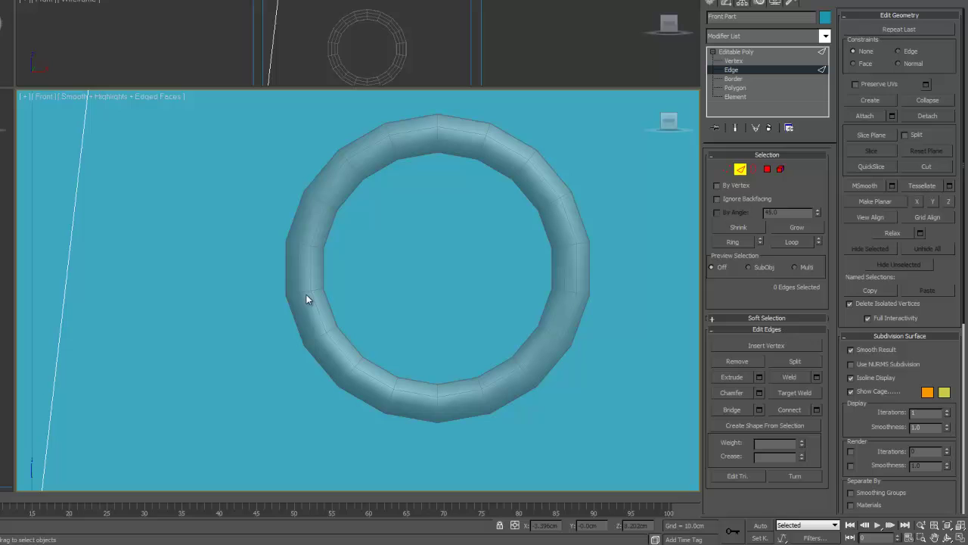
pyautogui.click(927, 166)
pyautogui.click(304, 292)
pyautogui.click(324, 199)
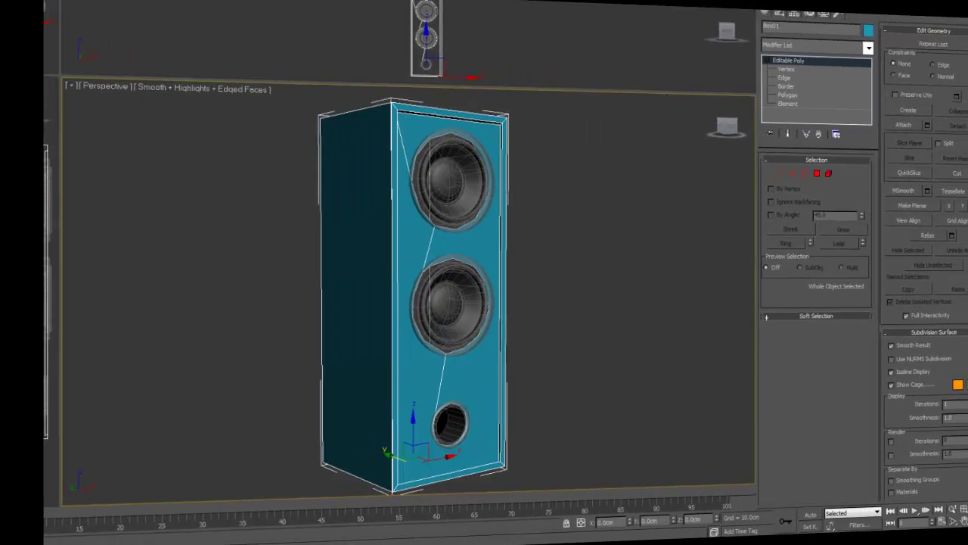
# - Select the upper driver and open its base Editable Poly mesh beneath MeshSmooth for vertex editing
pyautogui.scroll(3, 528, 243)
pyautogui.moveTo(528, 239); pyautogui.dragTo(506, 298, button='middle')
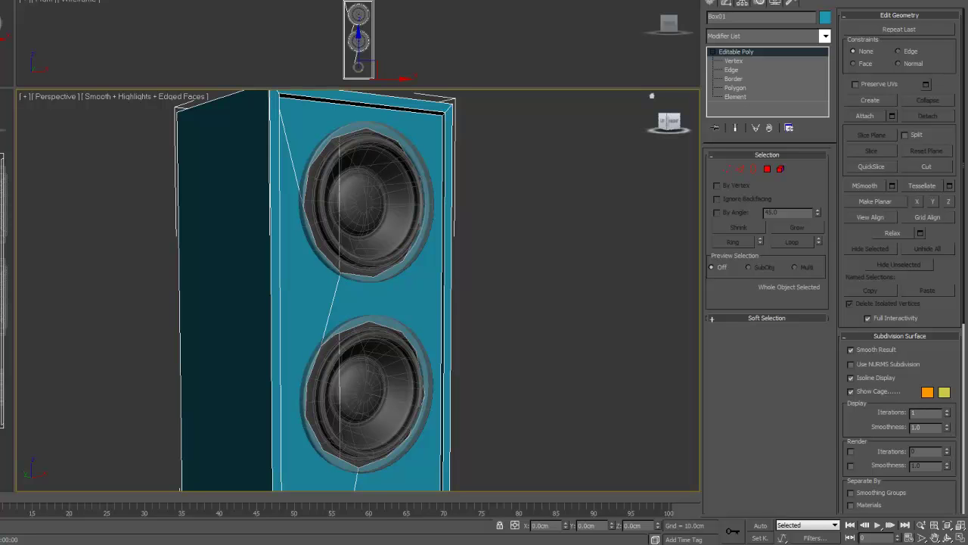
pyautogui.click(386, 211)
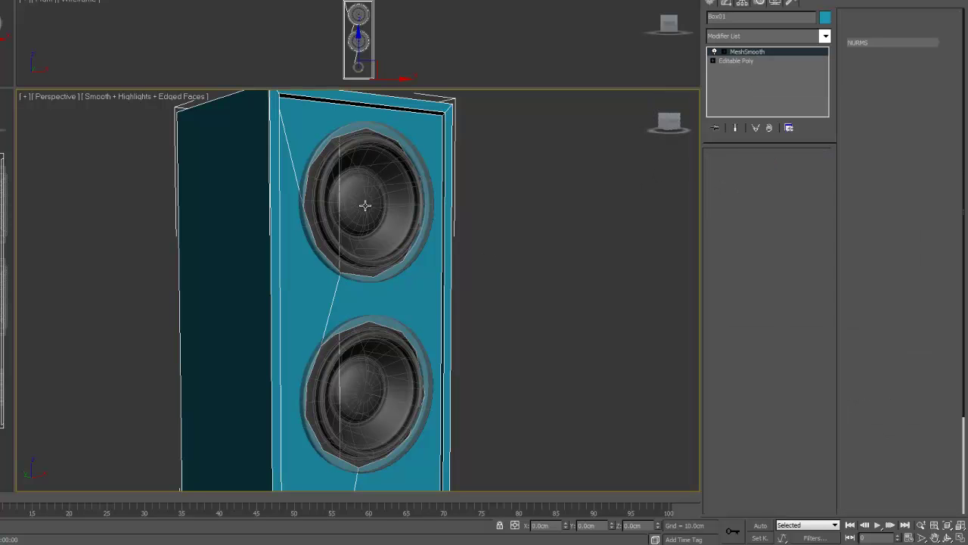
pyautogui.click(733, 62)
pyautogui.click(725, 169)
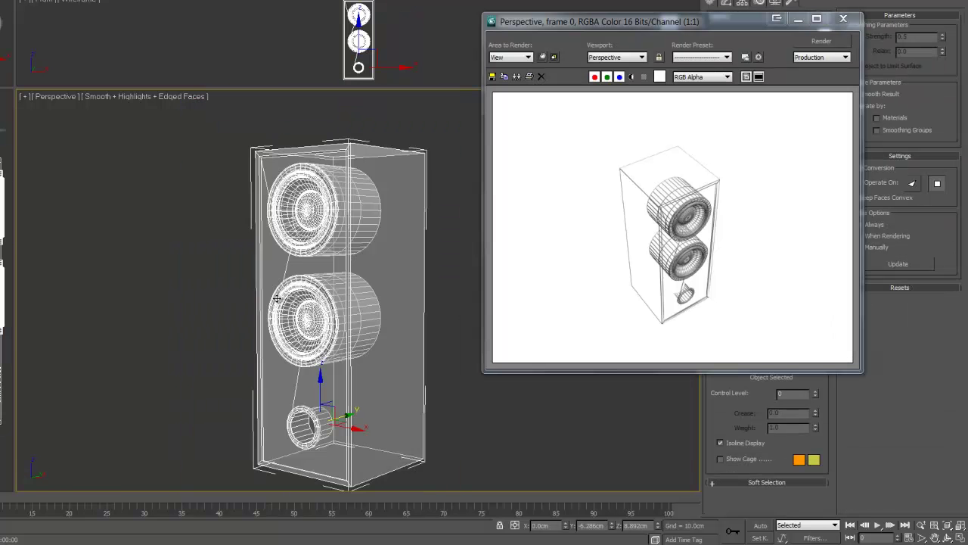
# - Render the wireframe speaker from a slightly raised angle showing its front and side, and close the rendered image
pyautogui.moveTo(263, 309); pyautogui.dragTo(264, 304, button='middle')
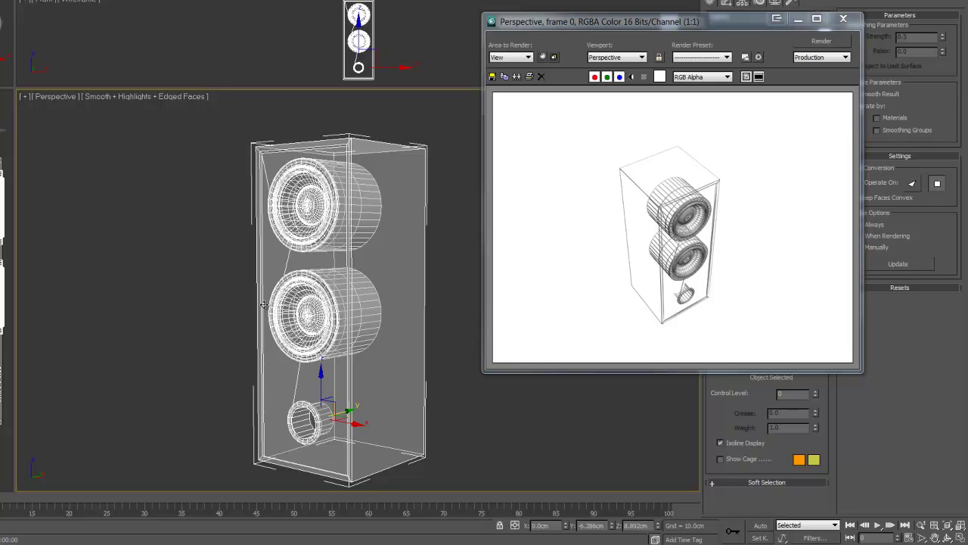
pyautogui.hotkey('shift', 'q')
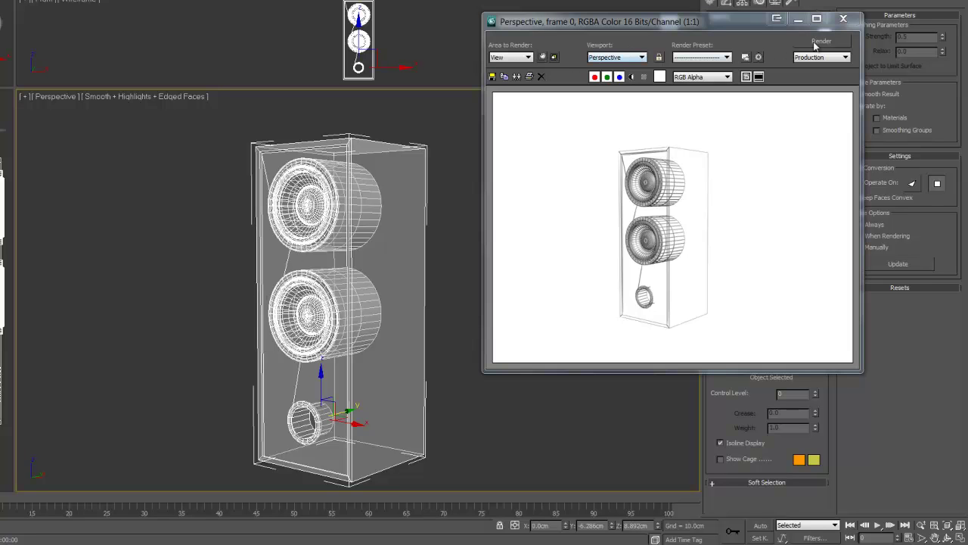
pyautogui.click(843, 19)
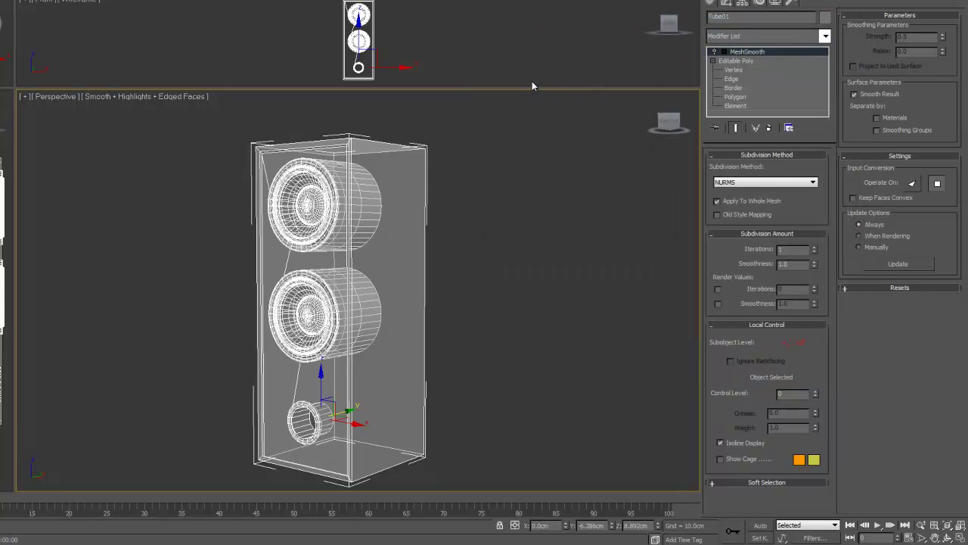